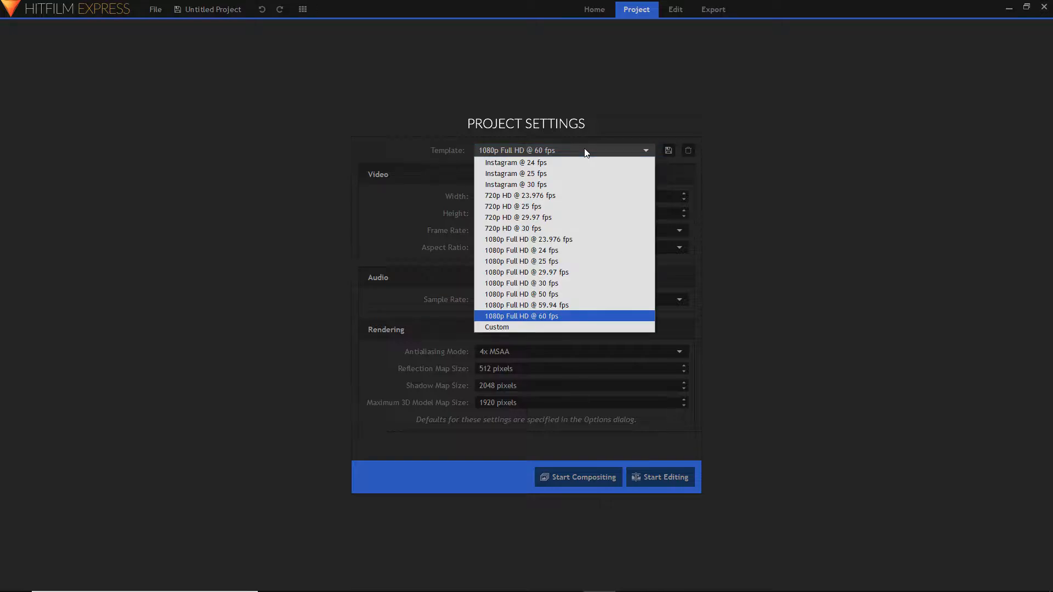
- Start editing a project with the 1080p Full HD @ 60 fps template and create a new composite shot
{"action": "left_click", "coordinate": [588, 316]}
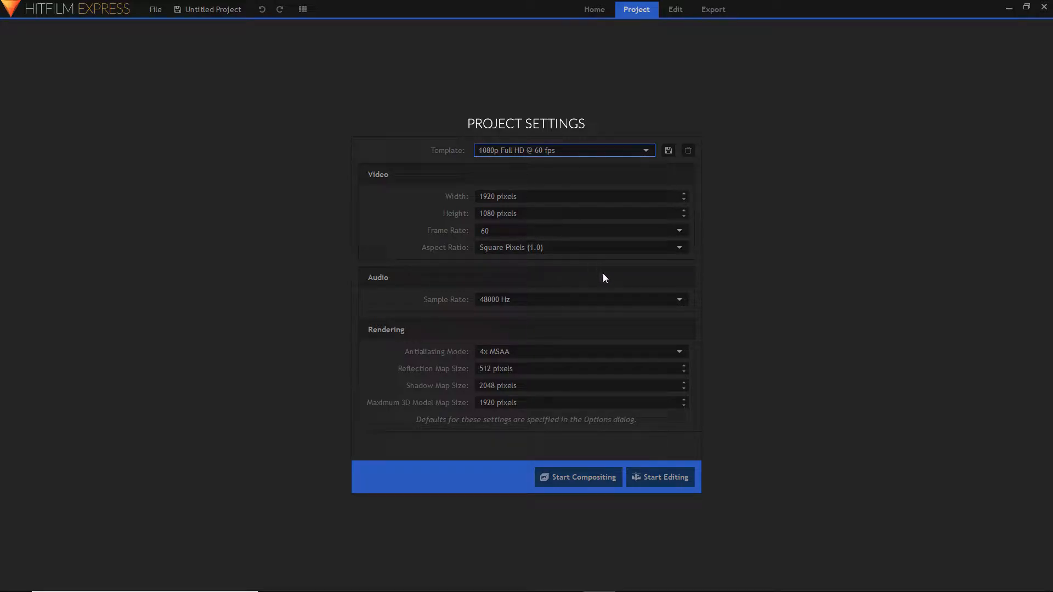
{"action": "left_click", "coordinate": [660, 477]}
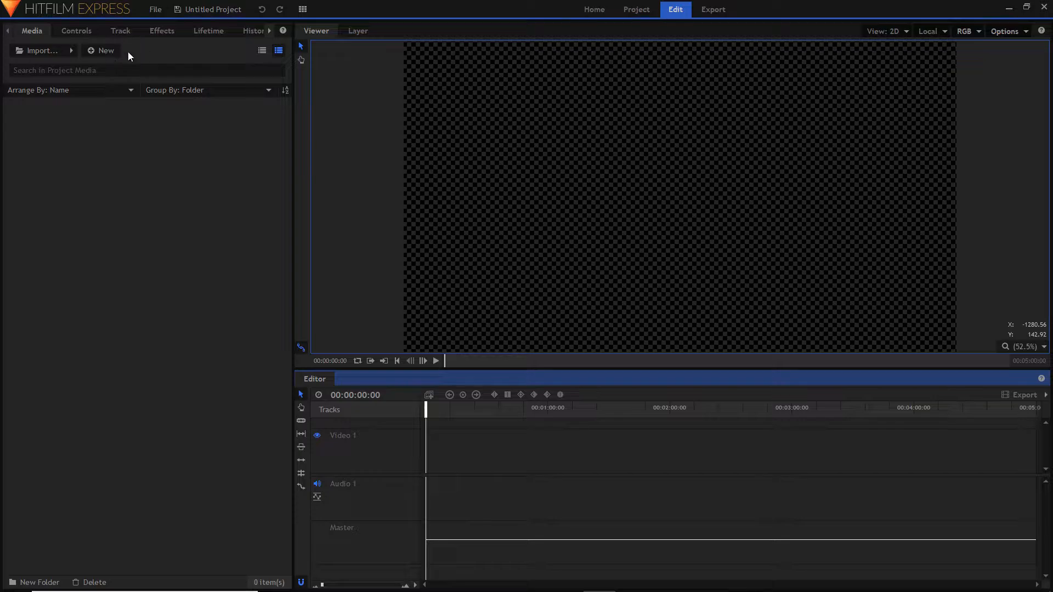
{"action": "left_click", "coordinate": [104, 50]}
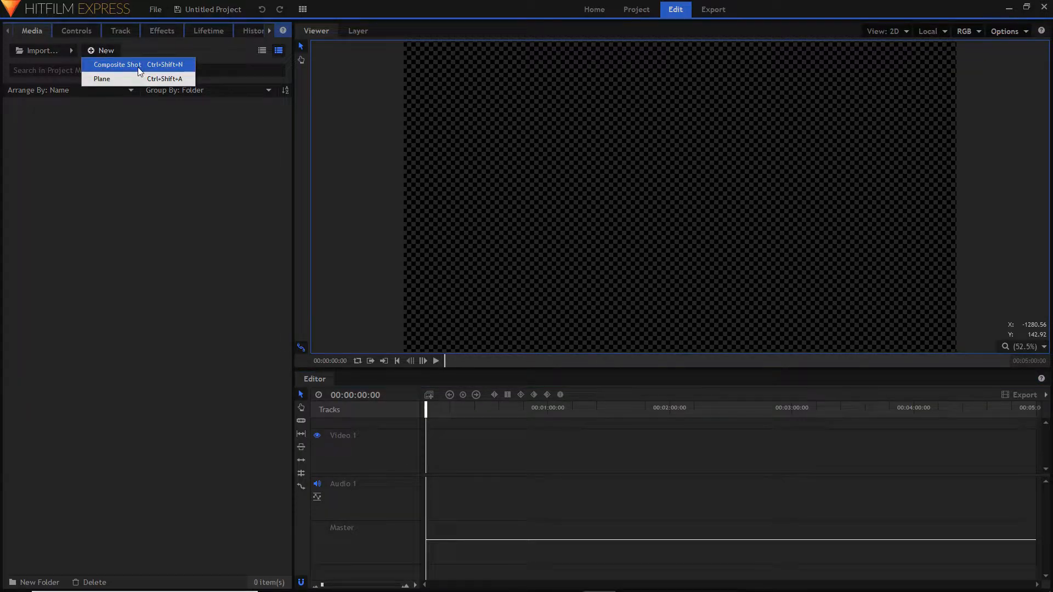
{"action": "left_click", "coordinate": [118, 64]}
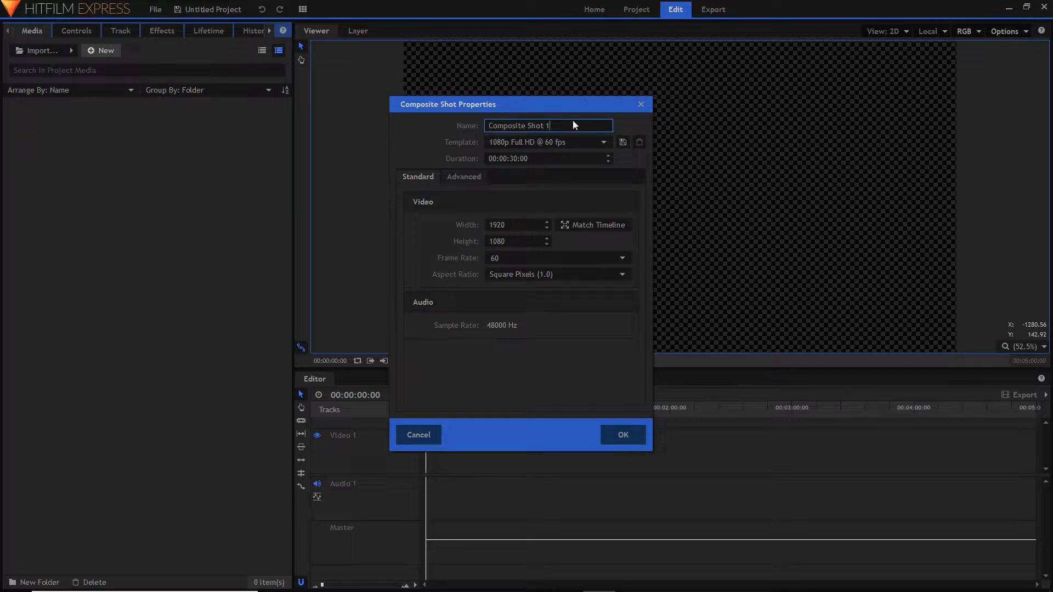
{"action": "left_click_drag", "start_coordinate": [573, 121], "coordinate": [1, 129]}
{"action": "key", "text": "Return"}
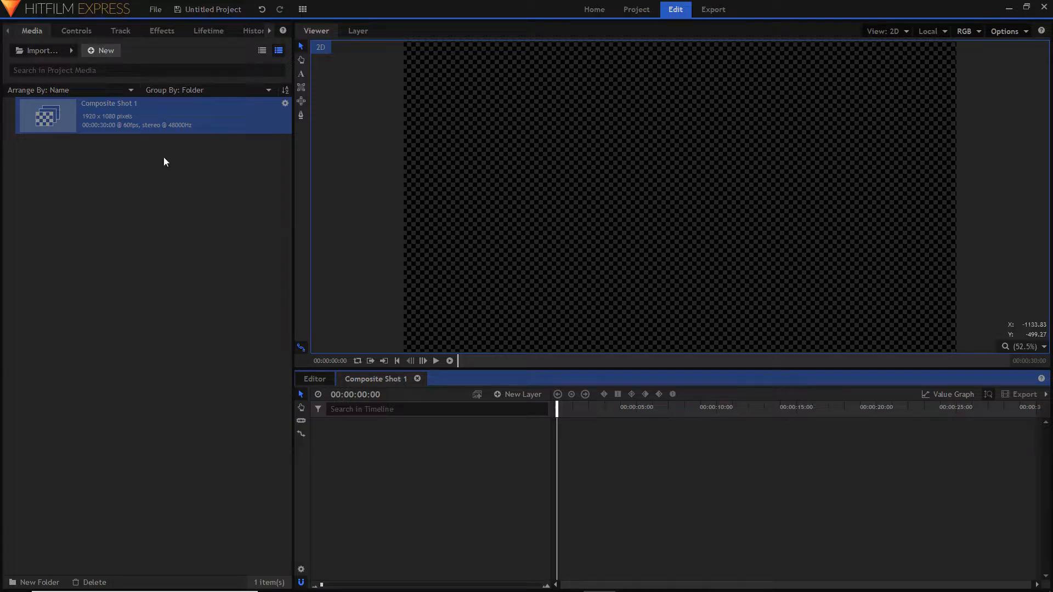
- Rename the composite shot in the project media as "Stranger things video"
{"action": "left_click", "coordinate": [137, 117]}
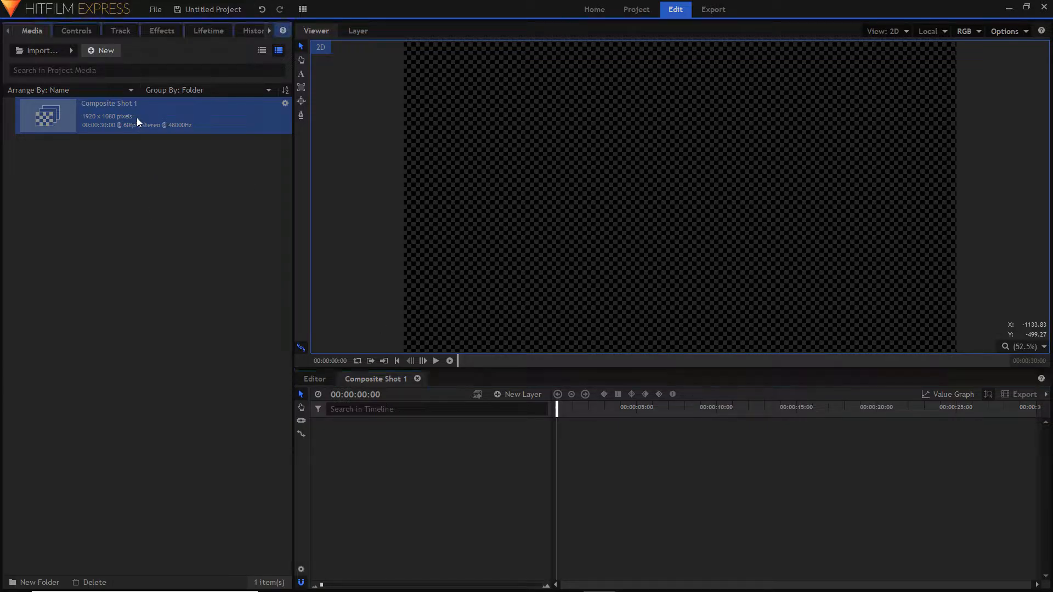
{"action": "key", "text": "F2"}
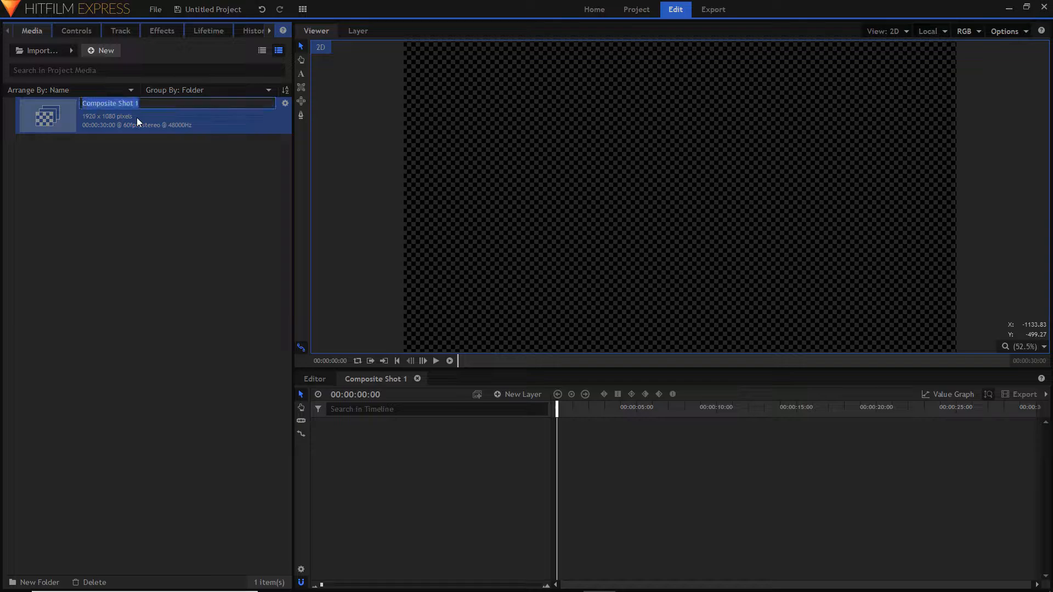
{"action": "key", "text": "BackSpace"}
{"action": "type", "text": "Stranger things vid"}
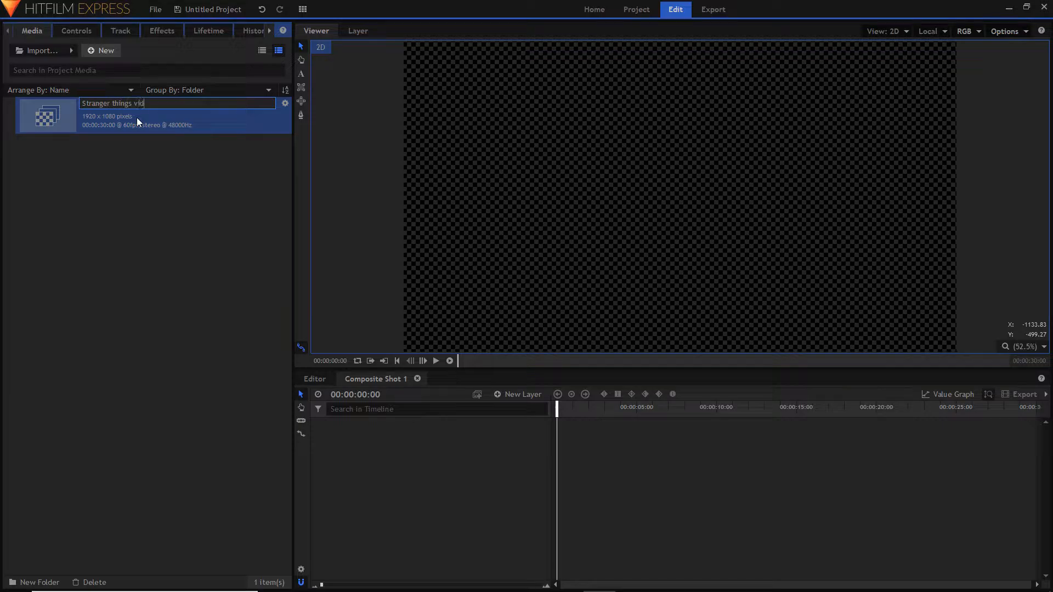
{"action": "type", "text": "eo"}
{"action": "key", "text": "Return"}
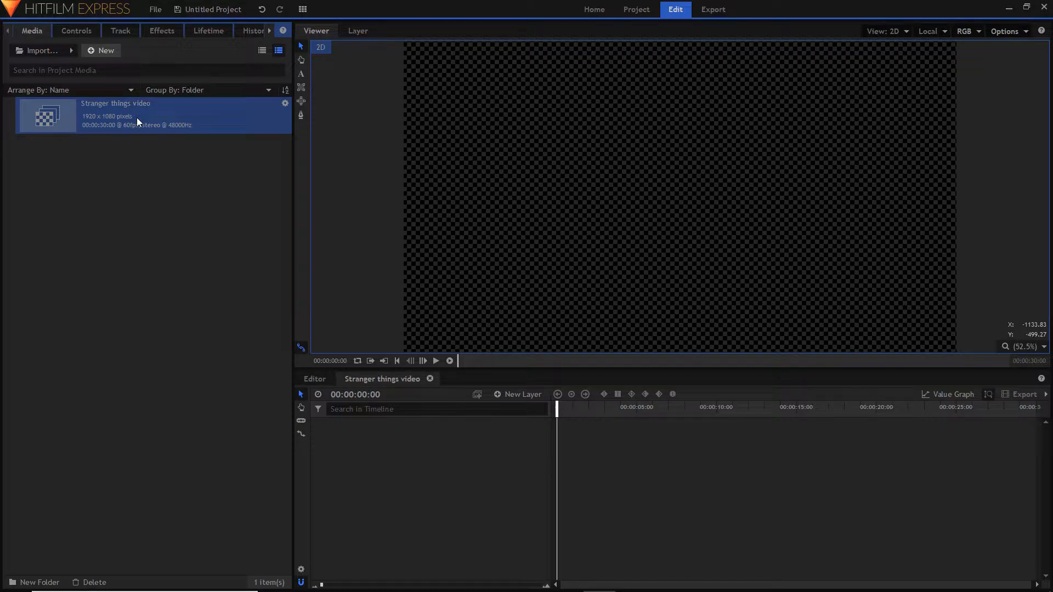
{"action": "left_click", "coordinate": [151, 363]}
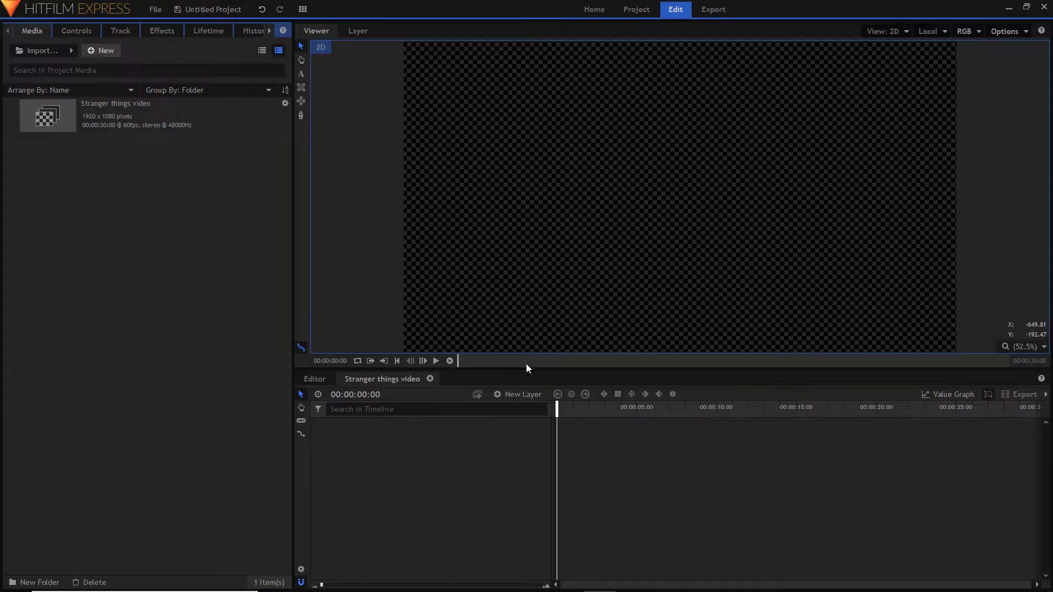
{"action": "left_click", "coordinate": [532, 394]}
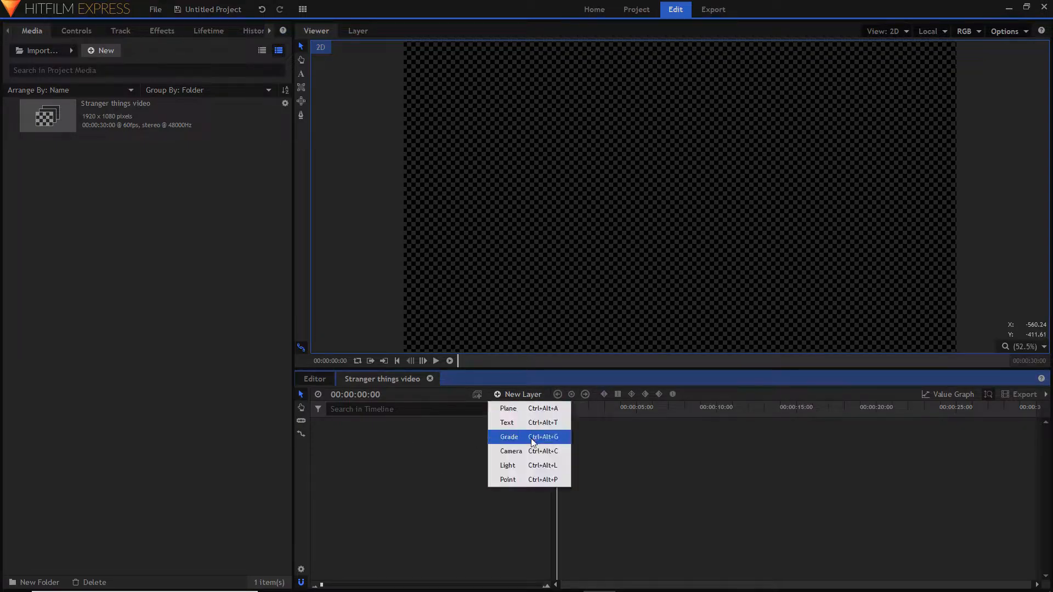
{"action": "left_click", "coordinate": [605, 479]}
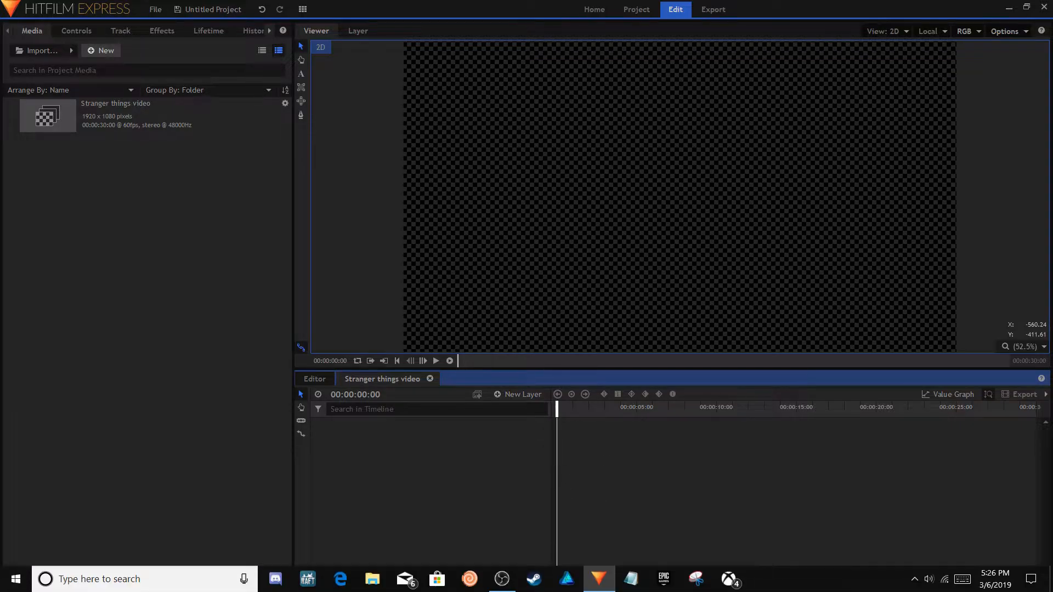
{"action": "mouse_move", "coordinate": [499, 591]}
{"action": "left_click", "coordinate": [502, 524]}
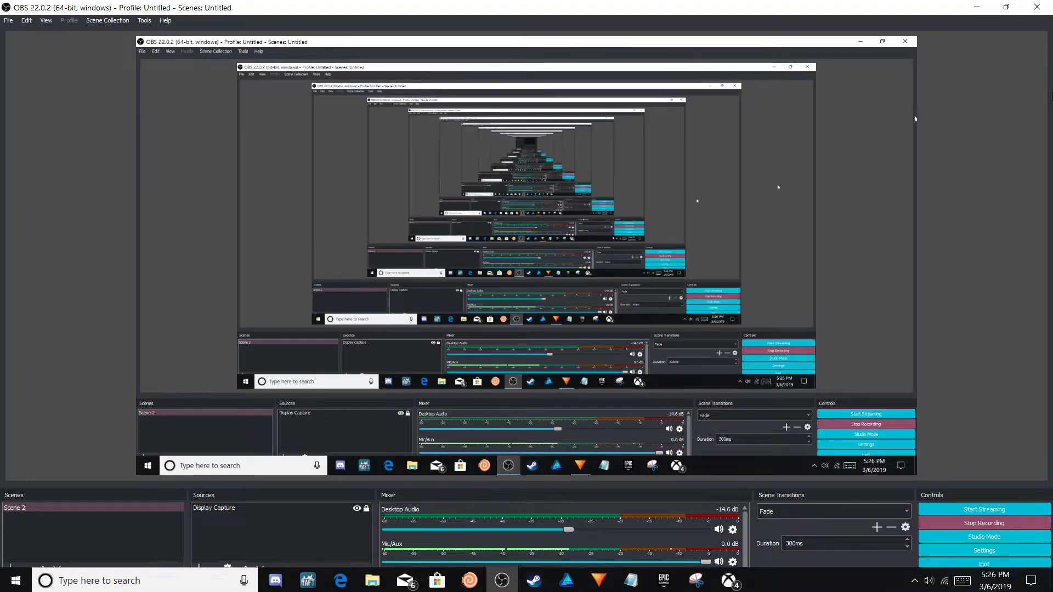
{"action": "left_click", "coordinate": [981, 8]}
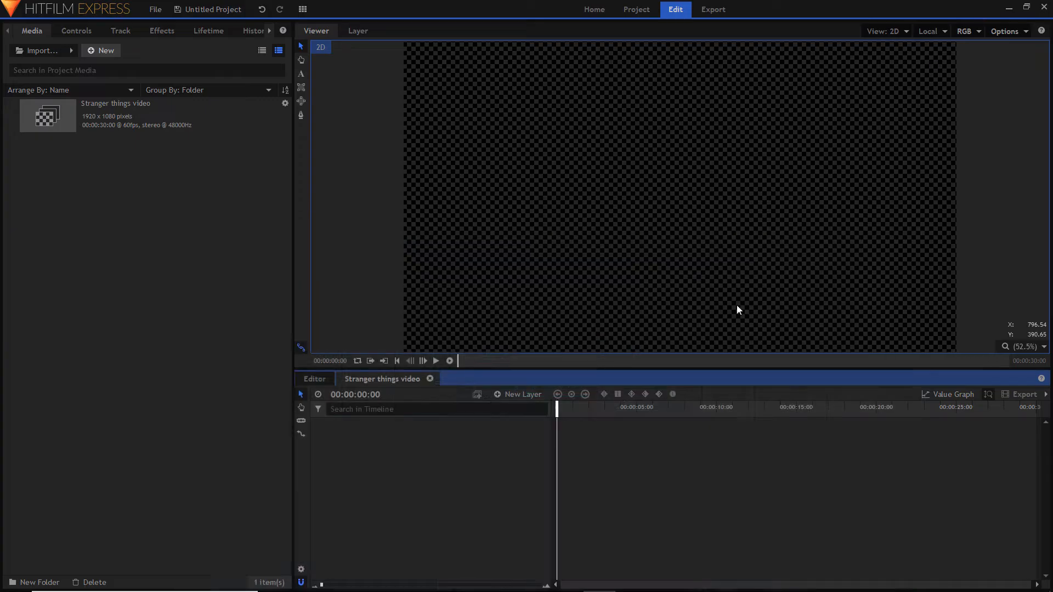
- Add a black 1920 x 1080 plane layer named New Plane 1 to the composite shot
{"action": "left_click", "coordinate": [518, 402]}
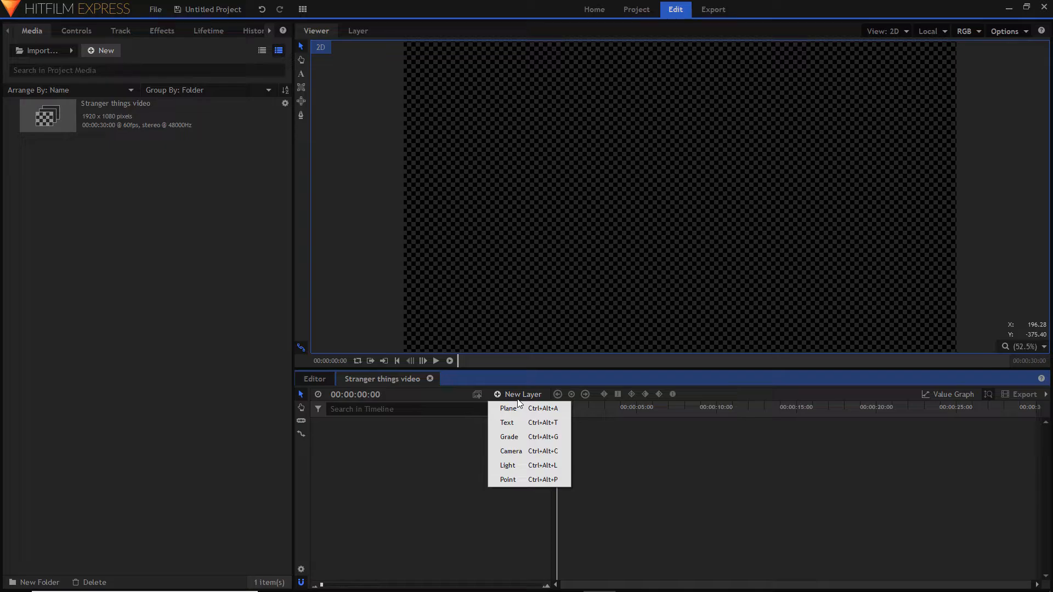
{"action": "left_click", "coordinate": [549, 408]}
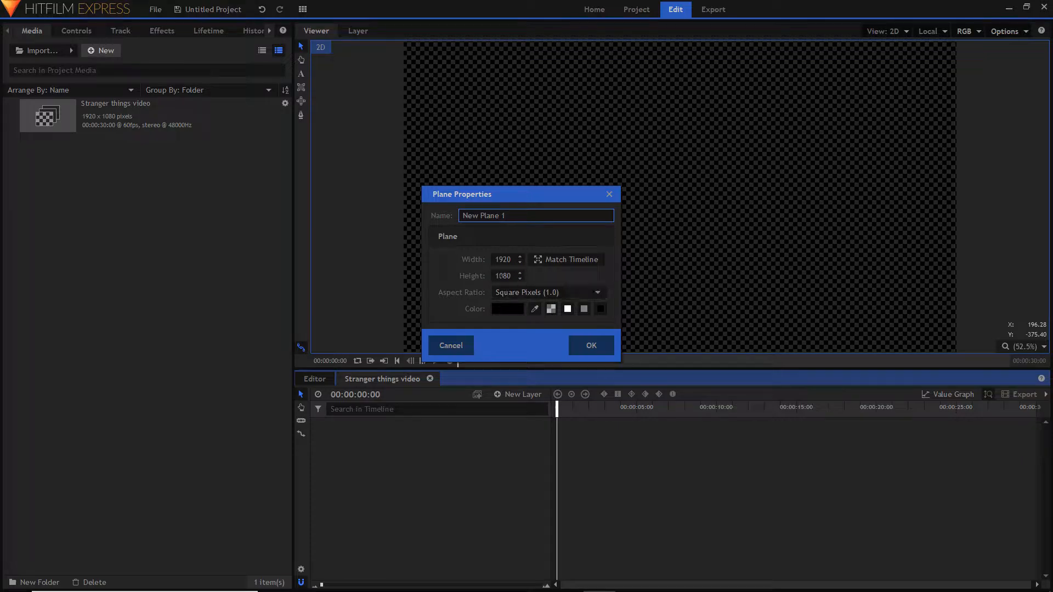
{"action": "left_click", "coordinate": [586, 346]}
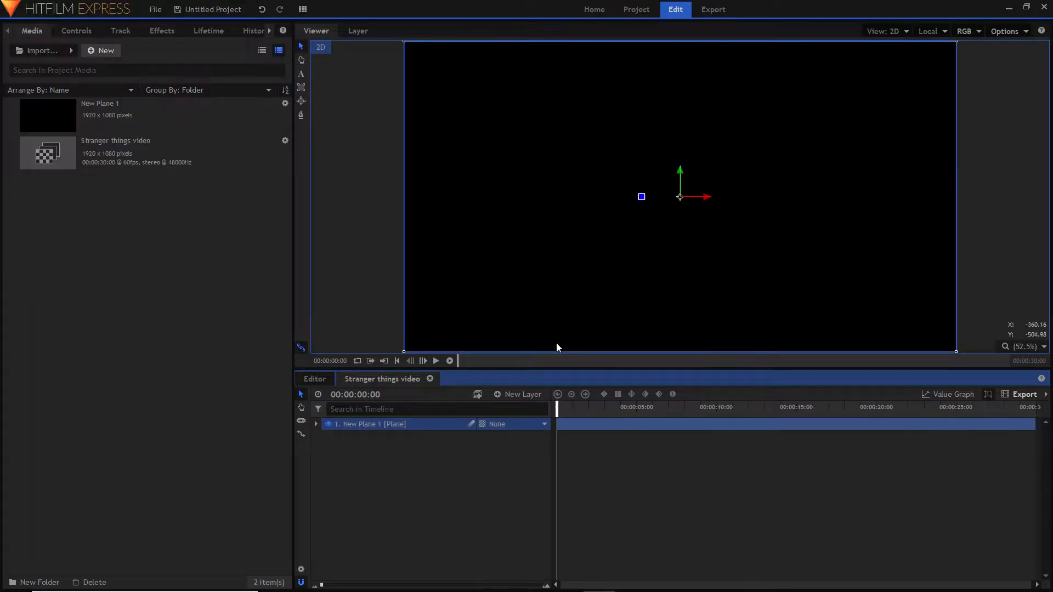
{"action": "left_click", "coordinate": [857, 513]}
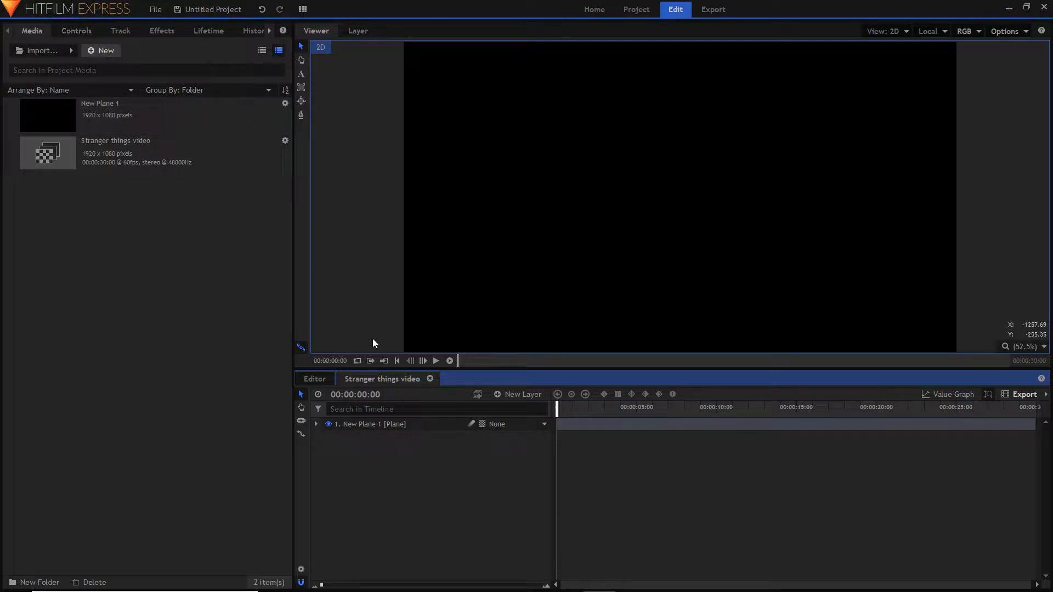
- Add a text layer above the plane and write "I'M ALREADY TRACER" in it, with TRACER on a second line
{"action": "left_click", "coordinate": [509, 390]}
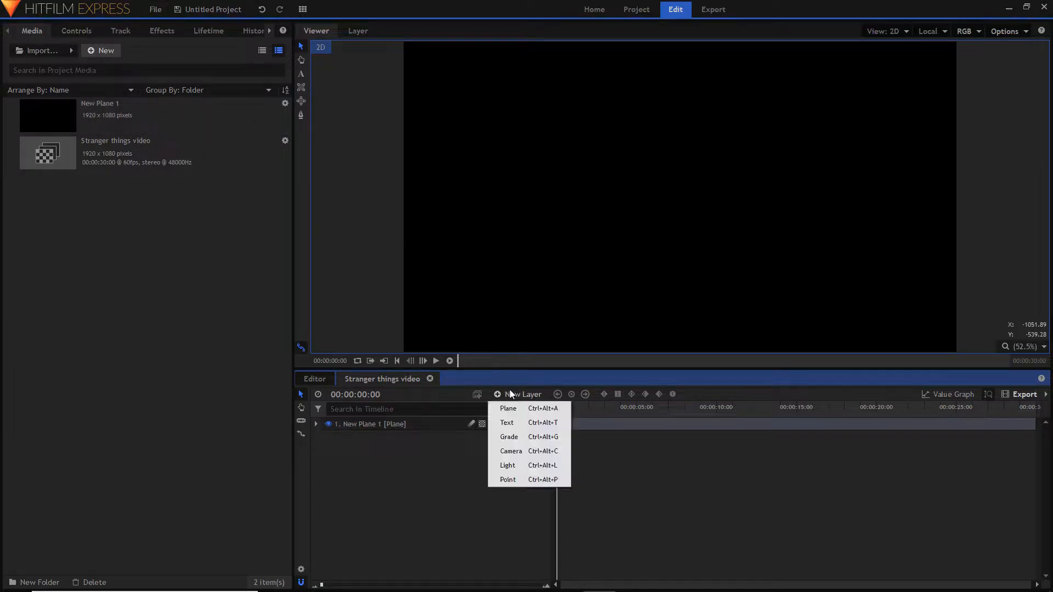
{"action": "left_click", "coordinate": [546, 427]}
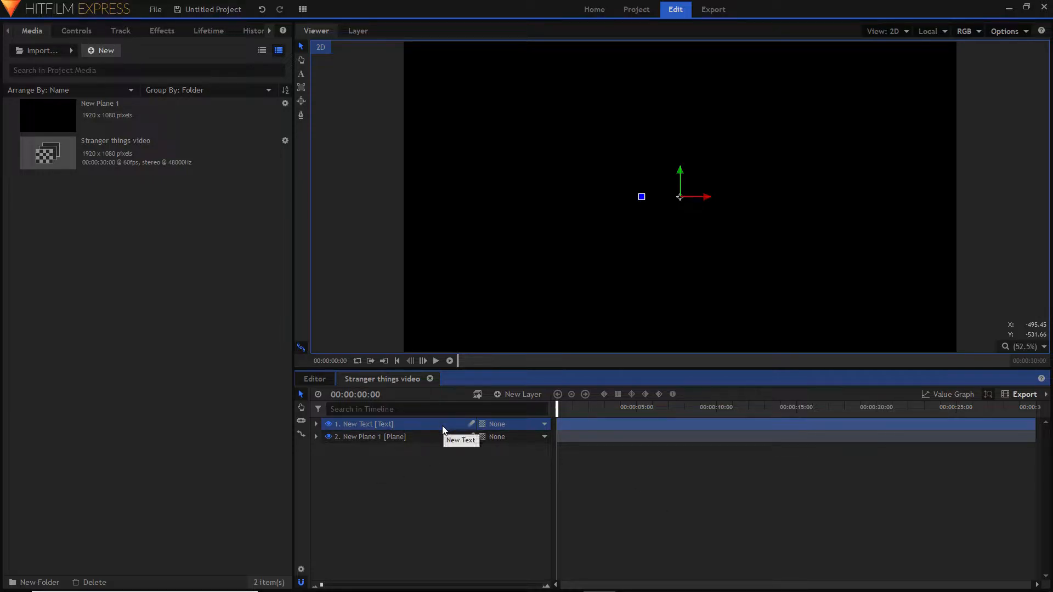
{"action": "left_click", "coordinate": [301, 77]}
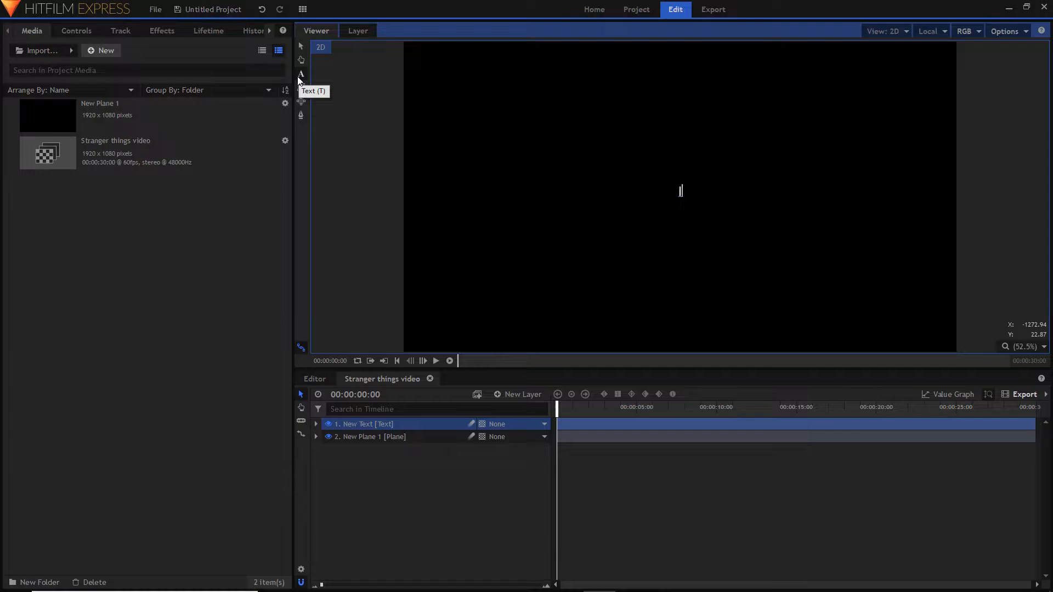
{"action": "type", "text": "M "}
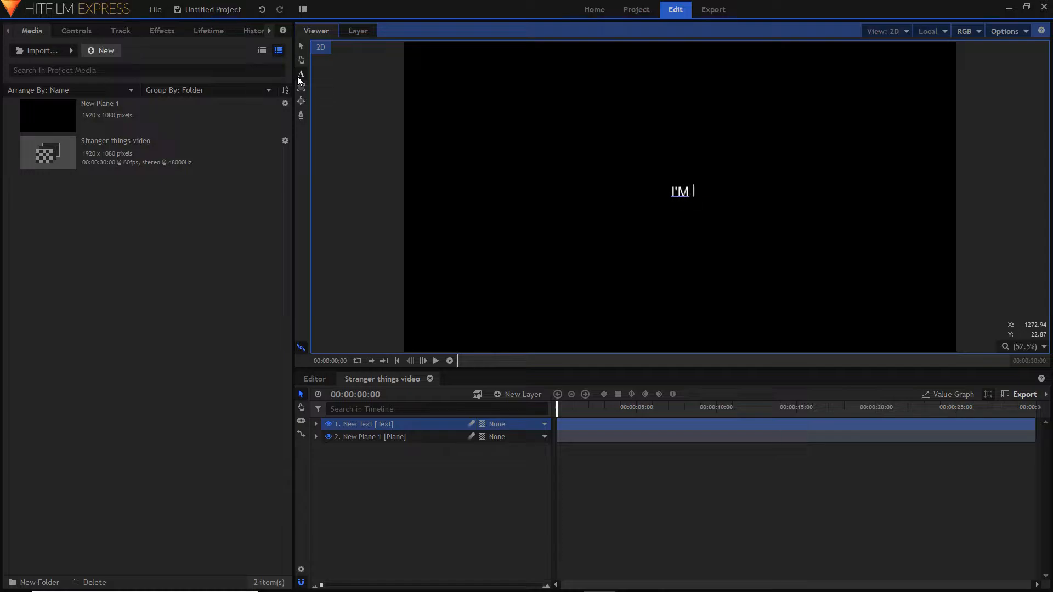
{"action": "type", "text": "a"}
{"action": "key", "text": "BackSpace"}
{"action": "type", "text": "ALREADY "}
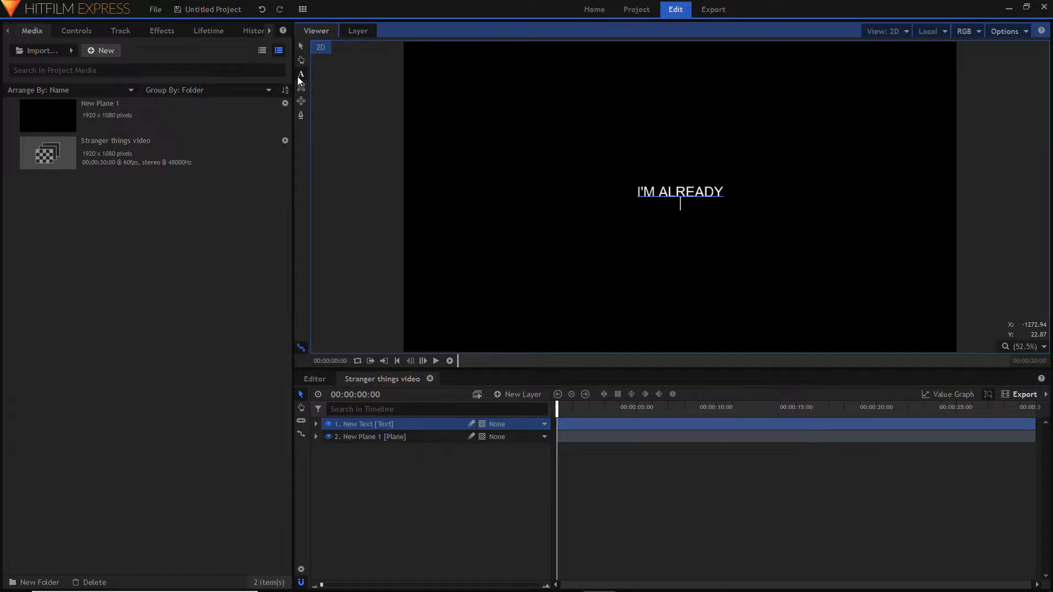
{"action": "type", "text": "TRACER"}
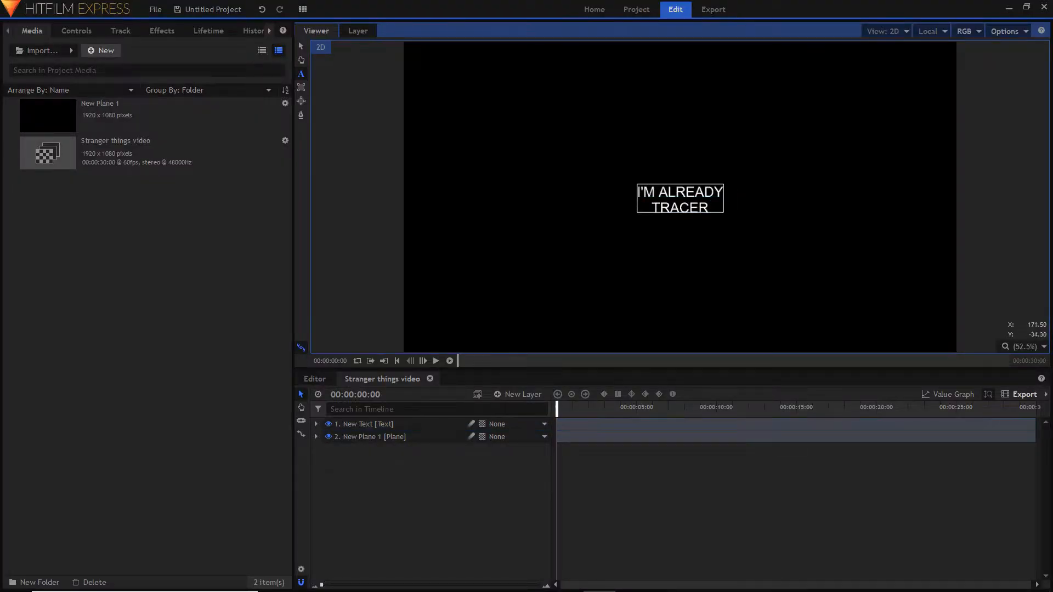
{"action": "left_click", "coordinate": [703, 205]}
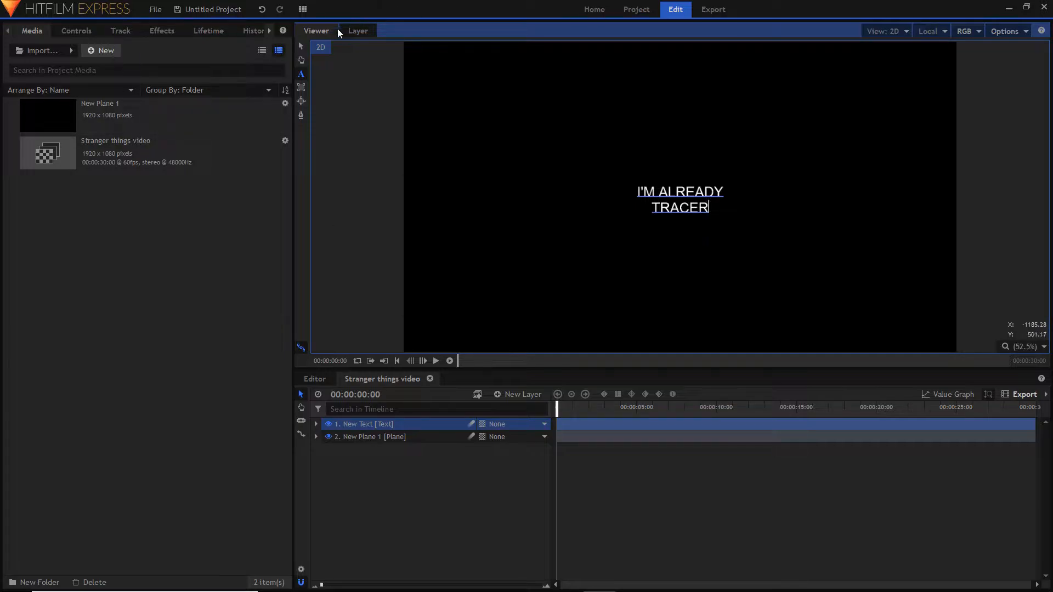
{"action": "left_click", "coordinate": [299, 46]}
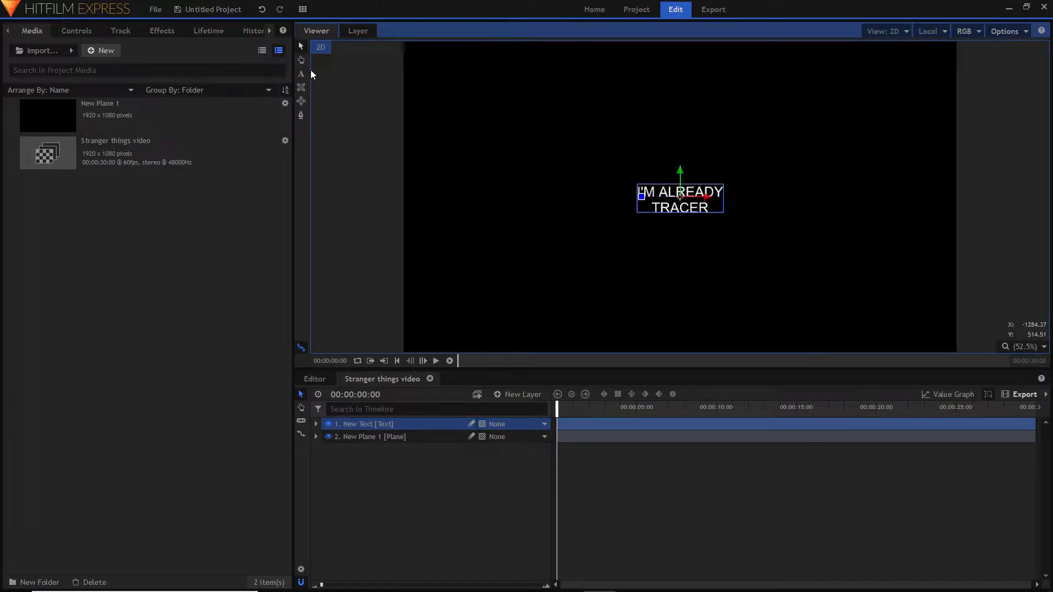
- Select all of the title text and change its font to Blacklisted
{"action": "double_click", "coordinate": [707, 209]}
{"action": "key", "text": "ctrl+a"}
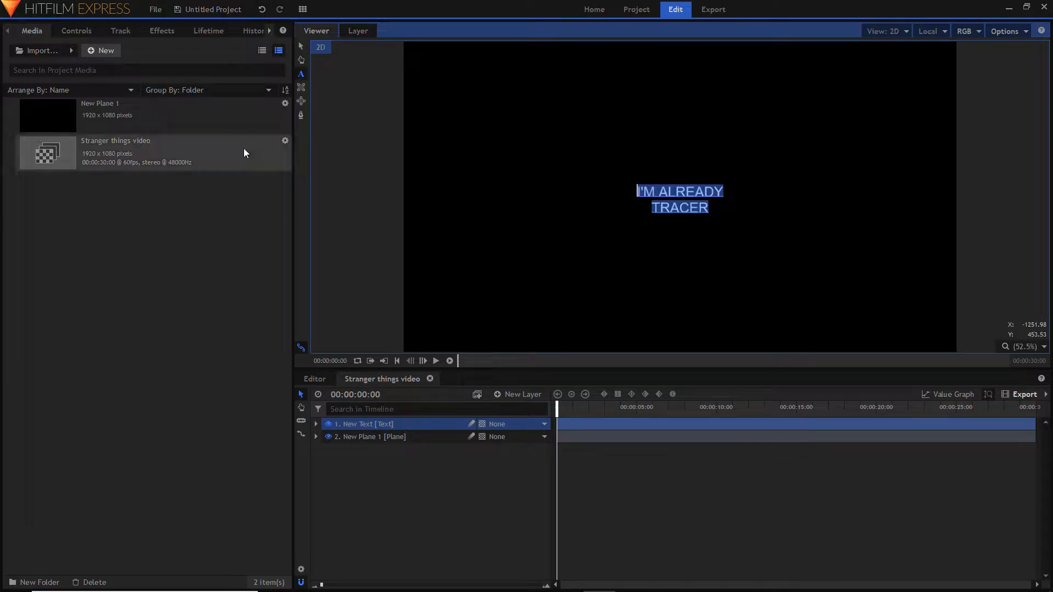
{"action": "left_click", "coordinate": [269, 30]}
{"action": "left_click", "coordinate": [269, 31]}
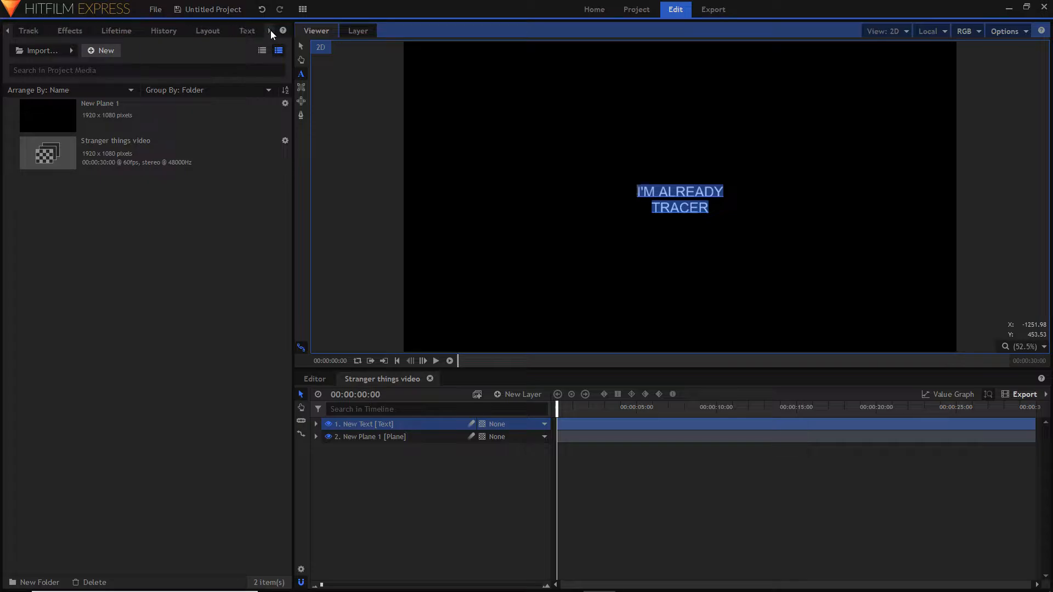
{"action": "left_click", "coordinate": [242, 32]}
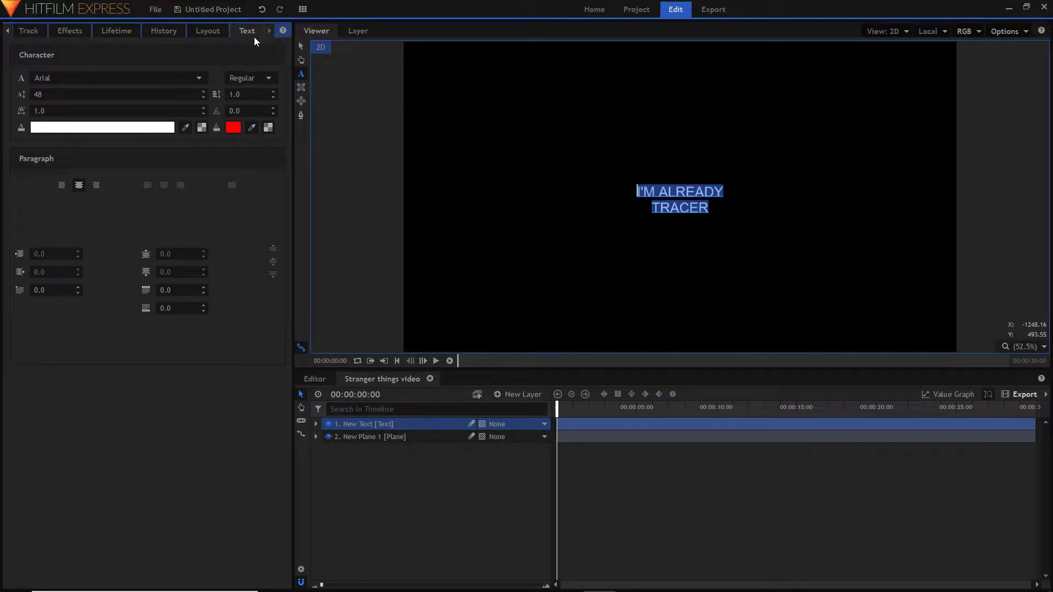
{"action": "left_click", "coordinate": [171, 81]}
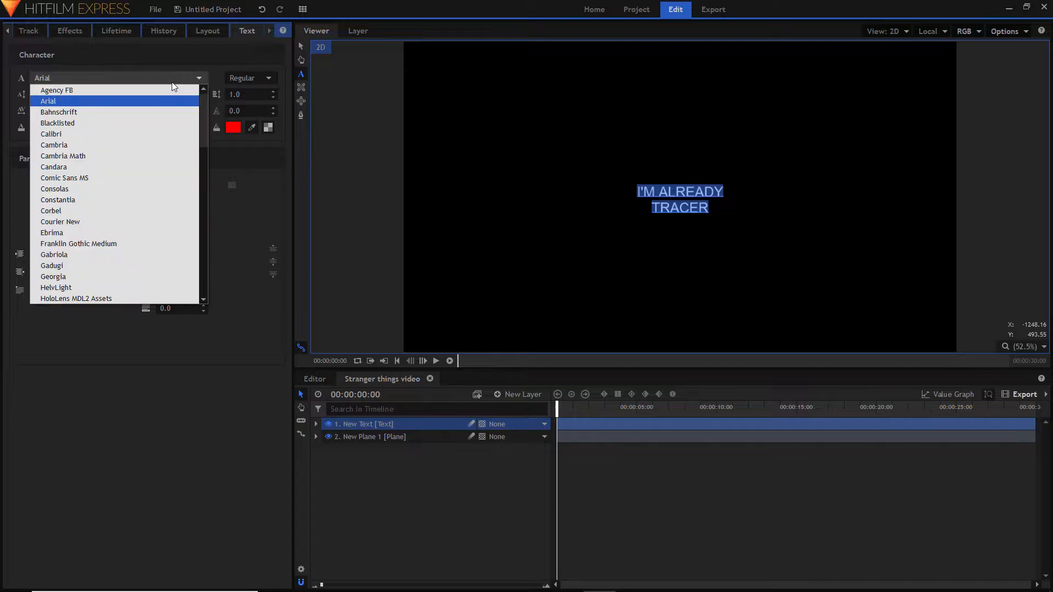
{"action": "left_click", "coordinate": [116, 123]}
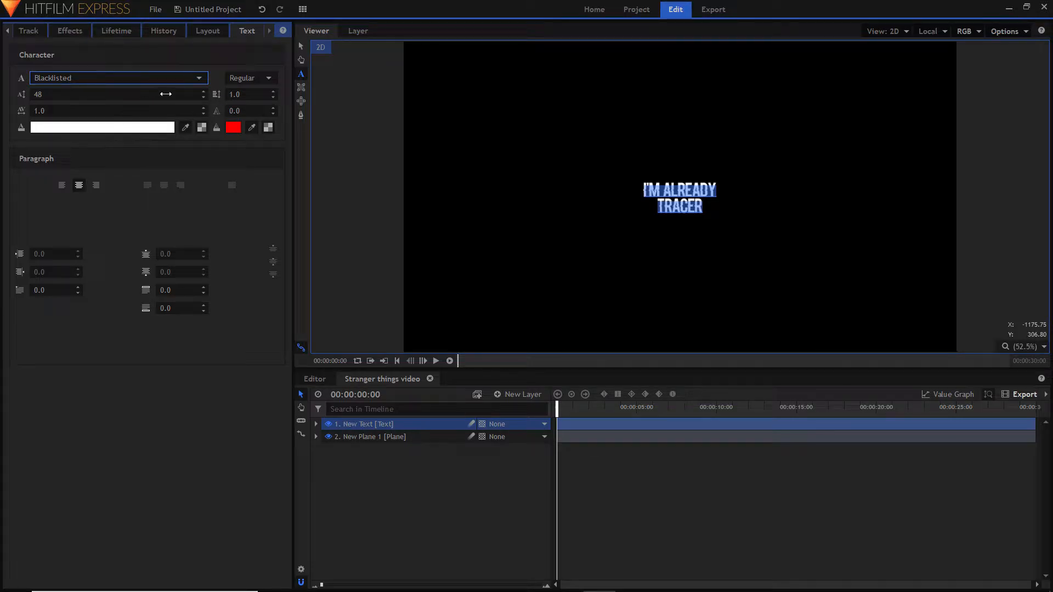
- Set the title text's font size to 247 and its outline color to red (#ff0000)
{"action": "double_click", "coordinate": [82, 95]}
{"action": "type", "text": "128"}
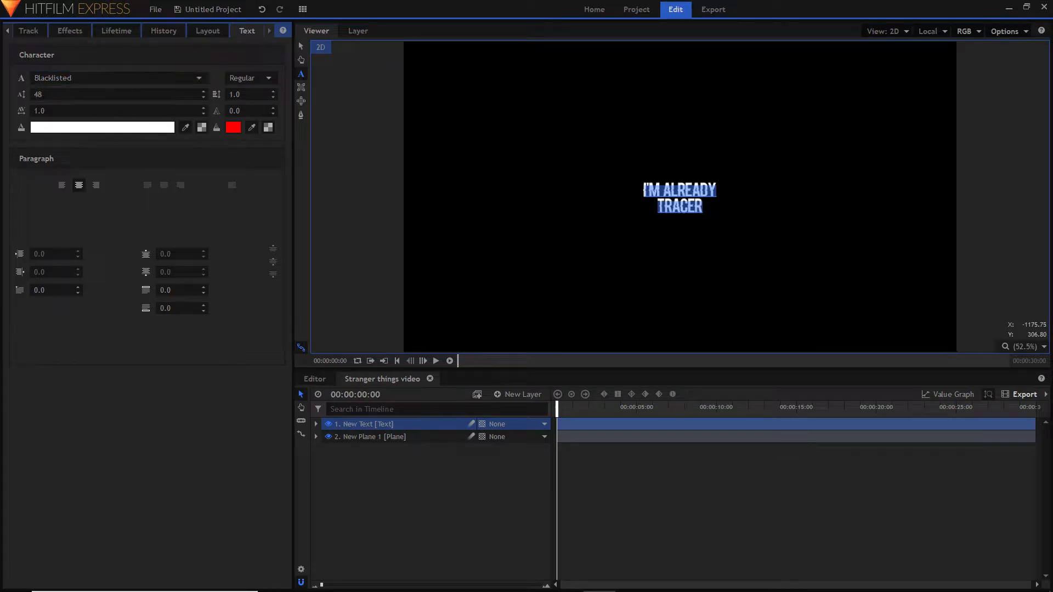
{"action": "key", "text": "Return"}
{"action": "left_click_drag", "start_coordinate": [204, 95], "coordinate": [204, 31]}
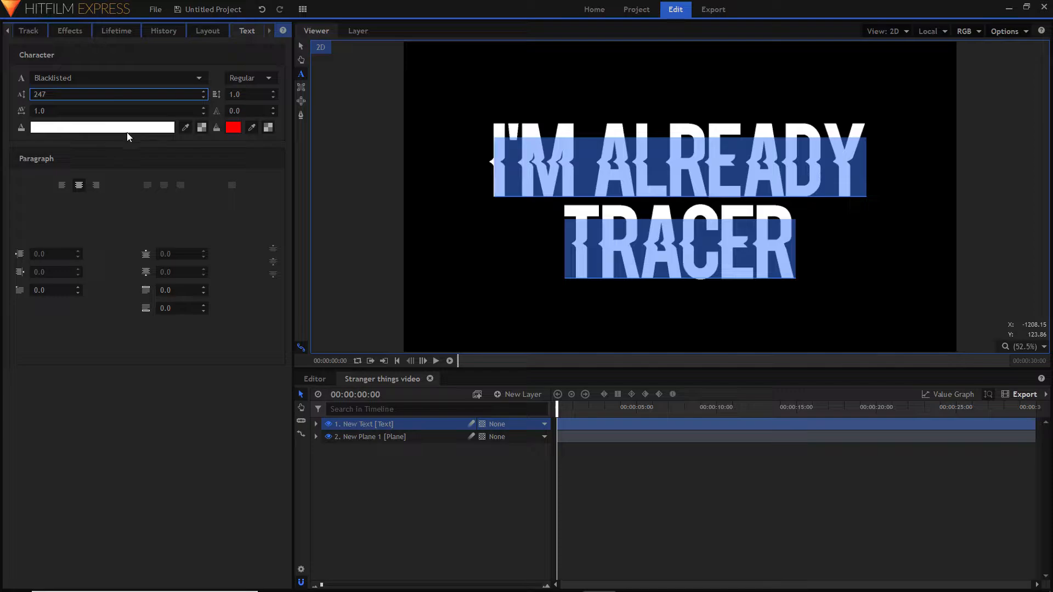
{"action": "left_click", "coordinate": [233, 128]}
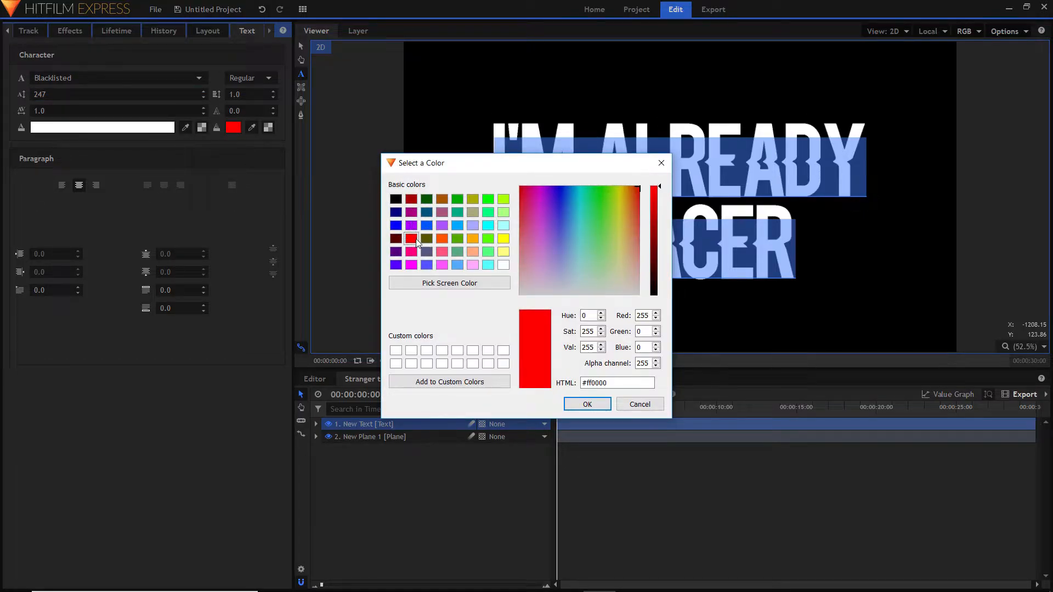
{"action": "left_click", "coordinate": [588, 404]}
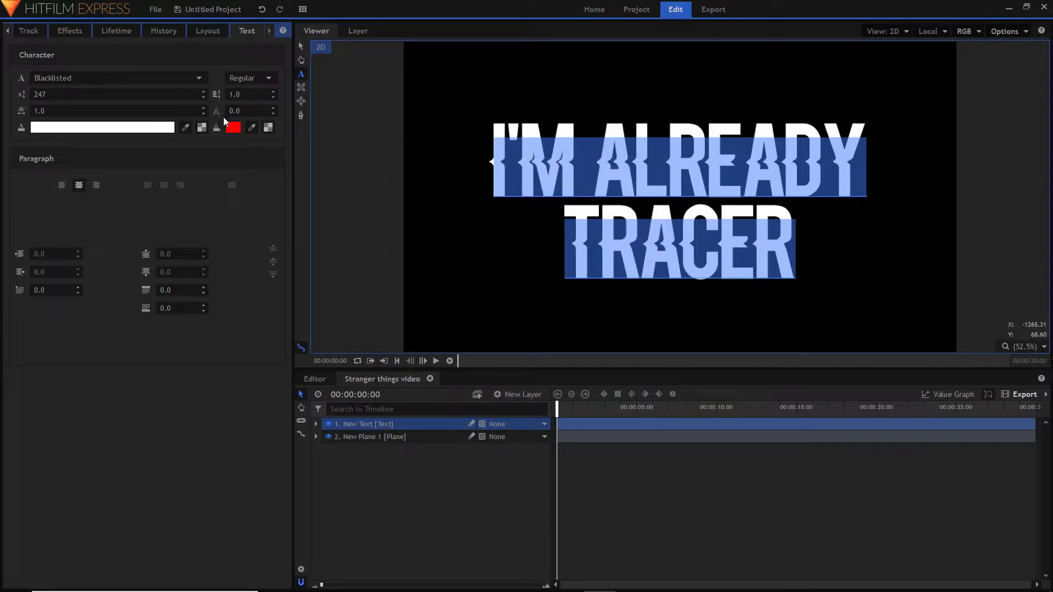
- Set the title text's outline width to 8 and make its white fill transparent
{"action": "left_click", "coordinate": [272, 110]}
{"action": "left_click", "coordinate": [271, 110]}
{"action": "left_click", "coordinate": [271, 110]}
{"action": "left_click", "coordinate": [272, 109]}
{"action": "left_click", "coordinate": [272, 109]}
{"action": "left_click", "coordinate": [272, 109]}
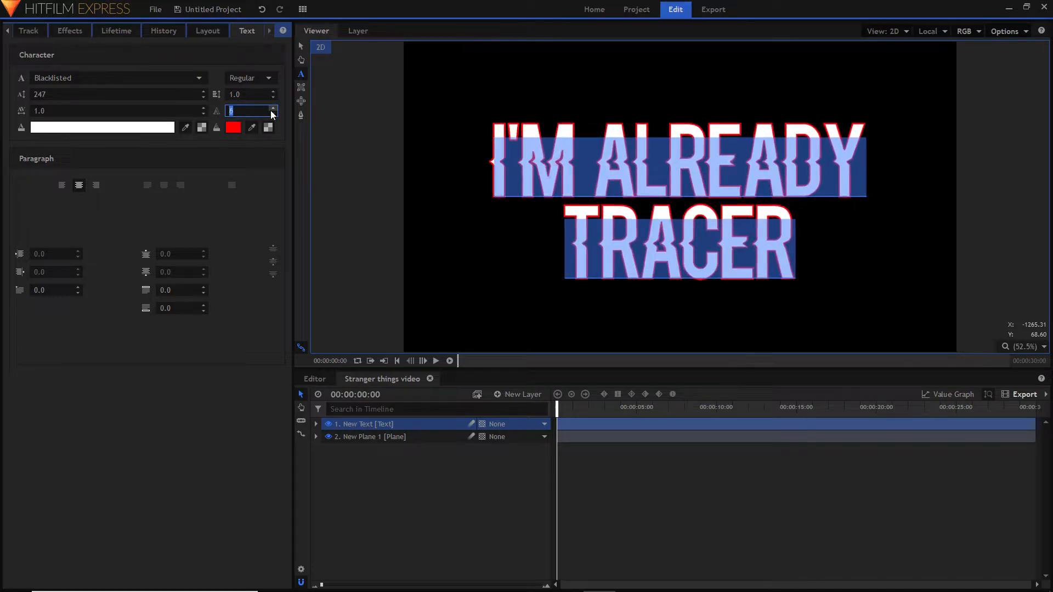
{"action": "left_click", "coordinate": [272, 109]}
{"action": "left_click", "coordinate": [271, 110]}
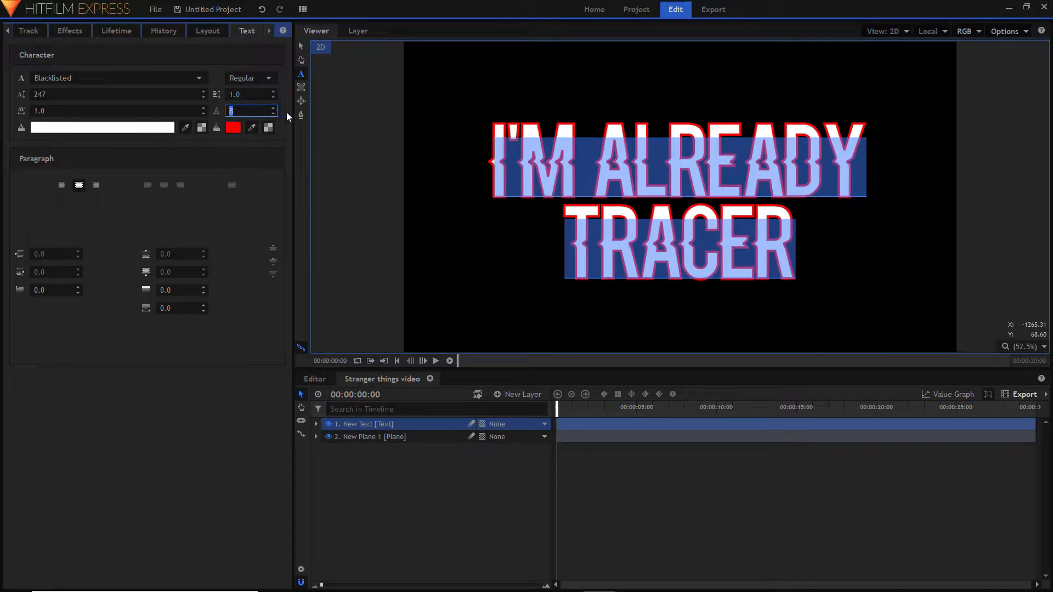
{"action": "left_click", "coordinate": [262, 169]}
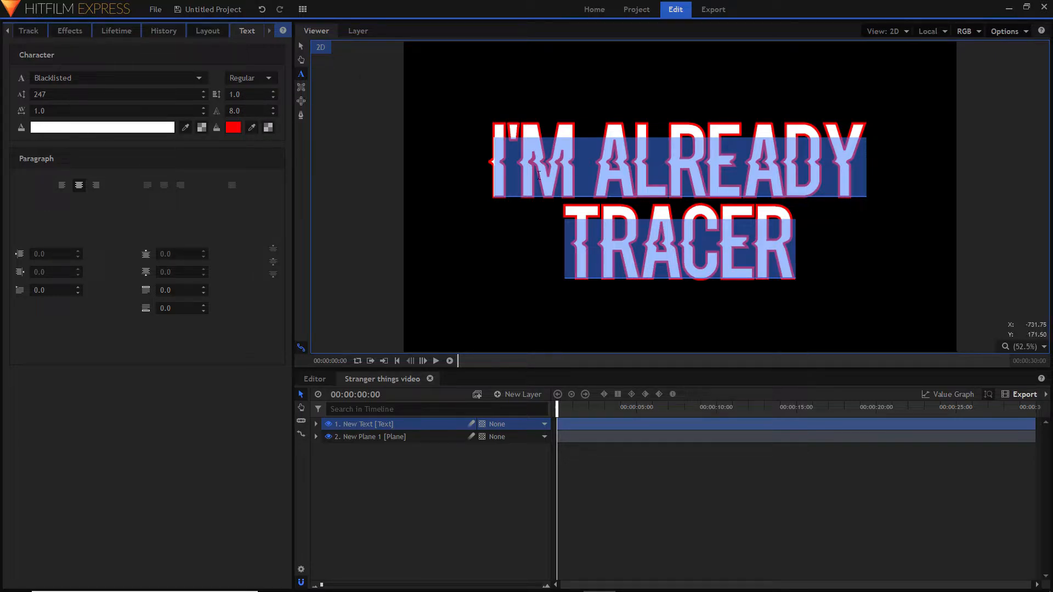
{"action": "left_click", "coordinate": [201, 128]}
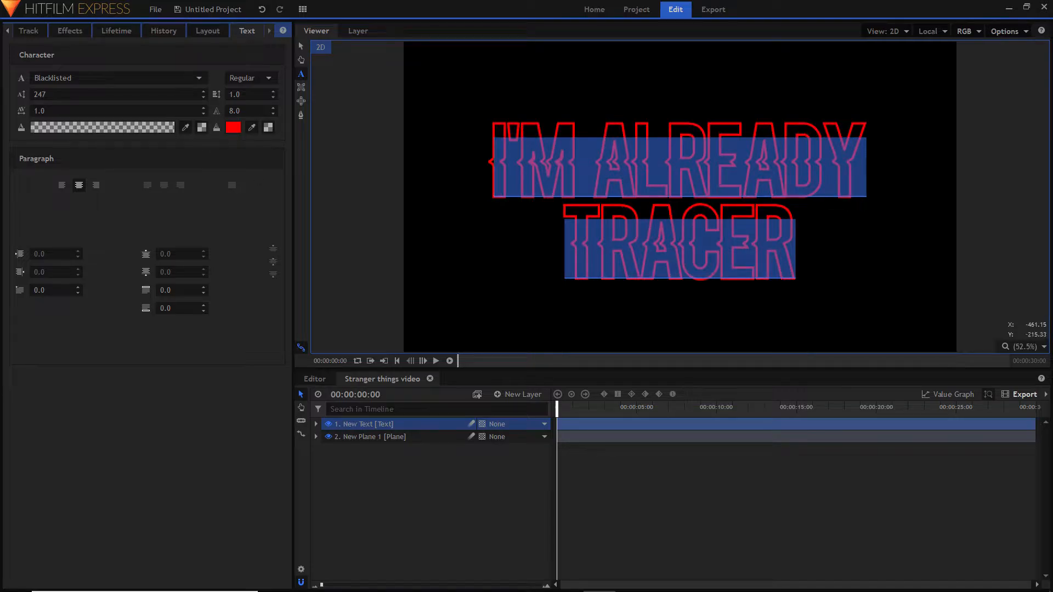
{"action": "left_click", "coordinate": [374, 494]}
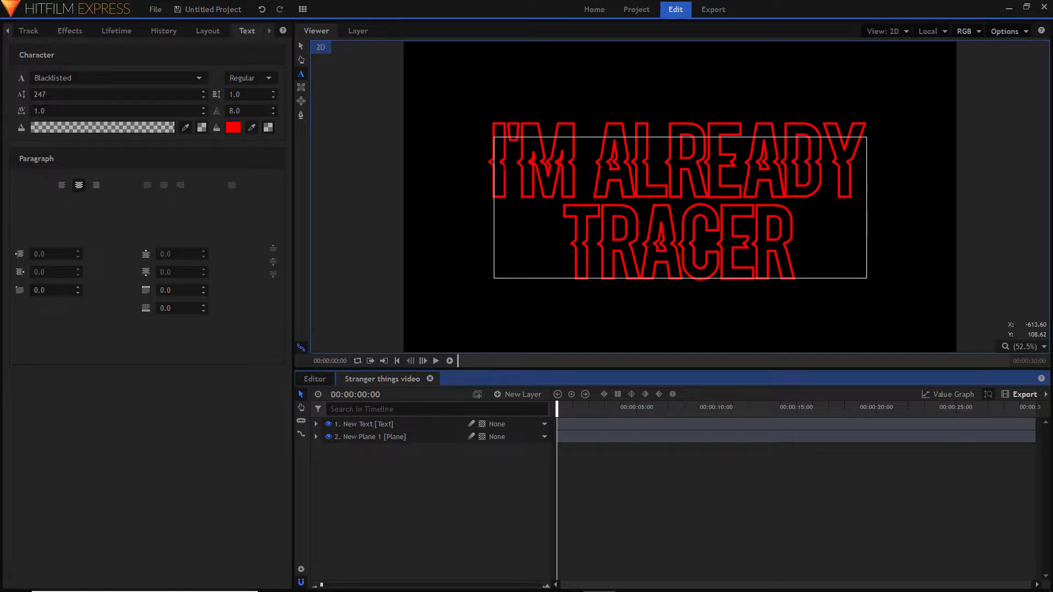
- Delete the first letter I and the final Y from the title's upper line, leaving 'M ALREAD
{"action": "left_click", "coordinate": [522, 196]}
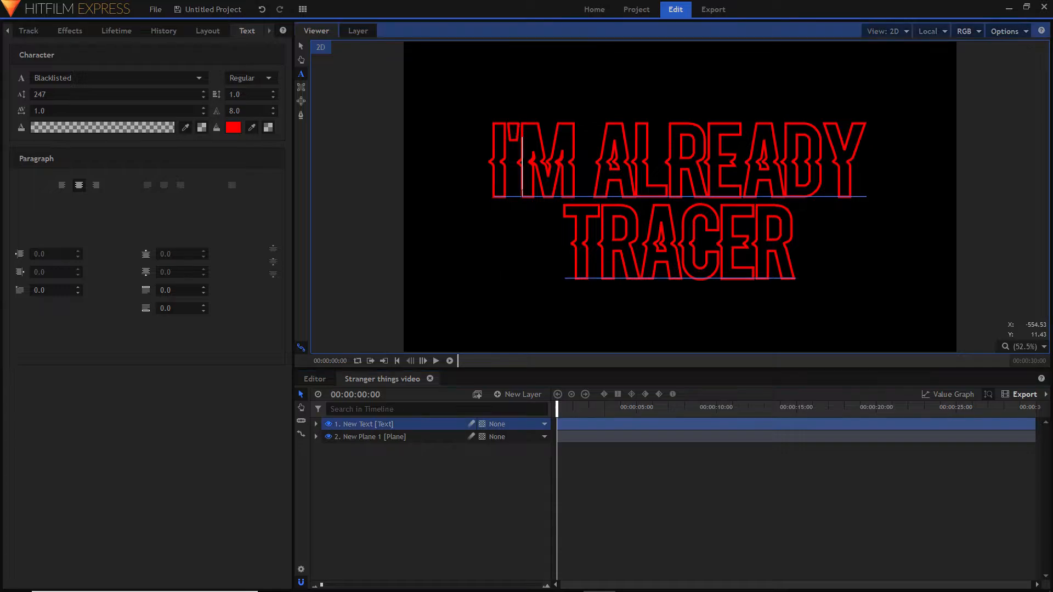
{"action": "left_click", "coordinate": [512, 181]}
{"action": "key", "text": "BackSpace"}
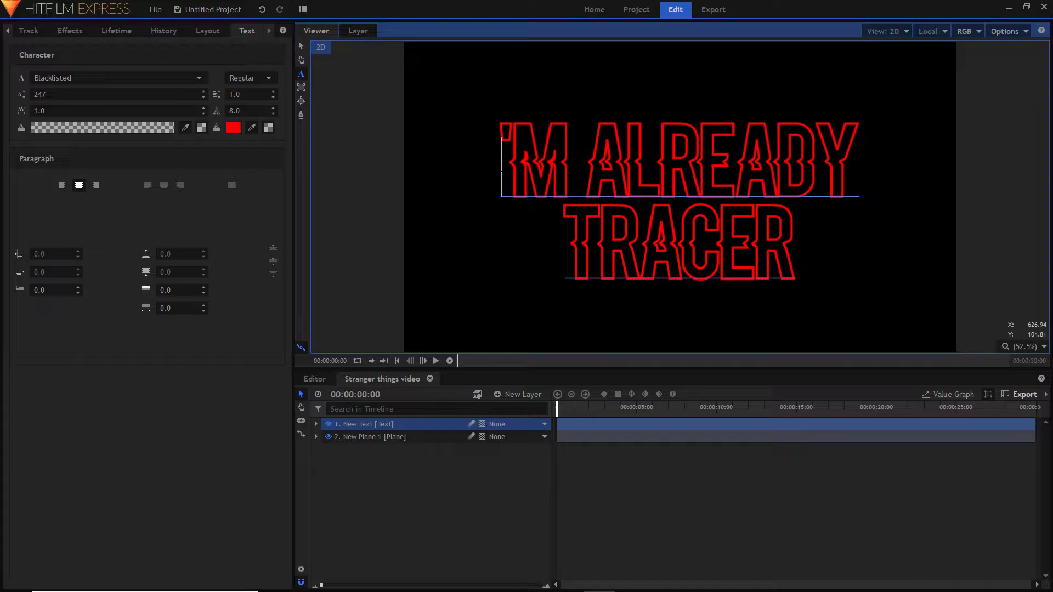
{"action": "left_click", "coordinate": [849, 176]}
{"action": "key", "text": "BackSpace"}
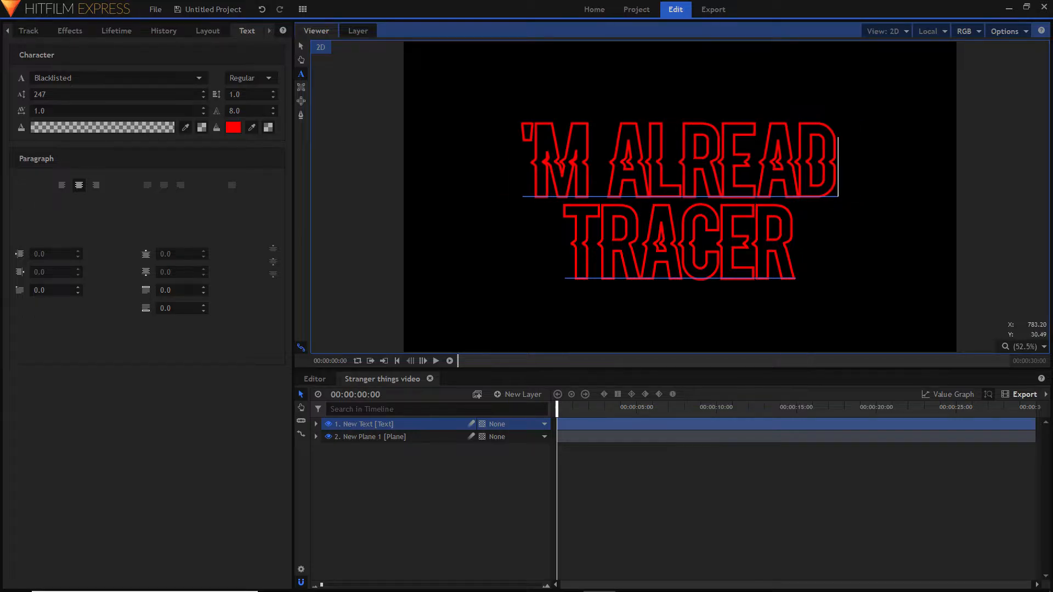
{"action": "left_click", "coordinate": [405, 521]}
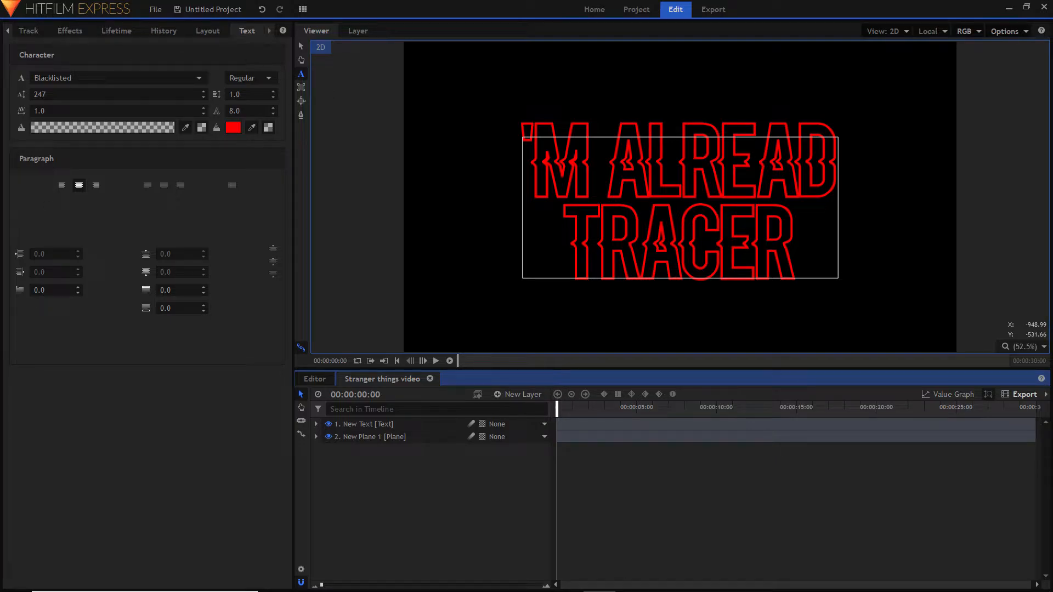
- Add a new text layer containing only the letter I and move it horizontally to just before 'M ALREAD
{"action": "left_click", "coordinate": [511, 393]}
{"action": "left_click", "coordinate": [560, 426]}
{"action": "left_click", "coordinate": [302, 75]}
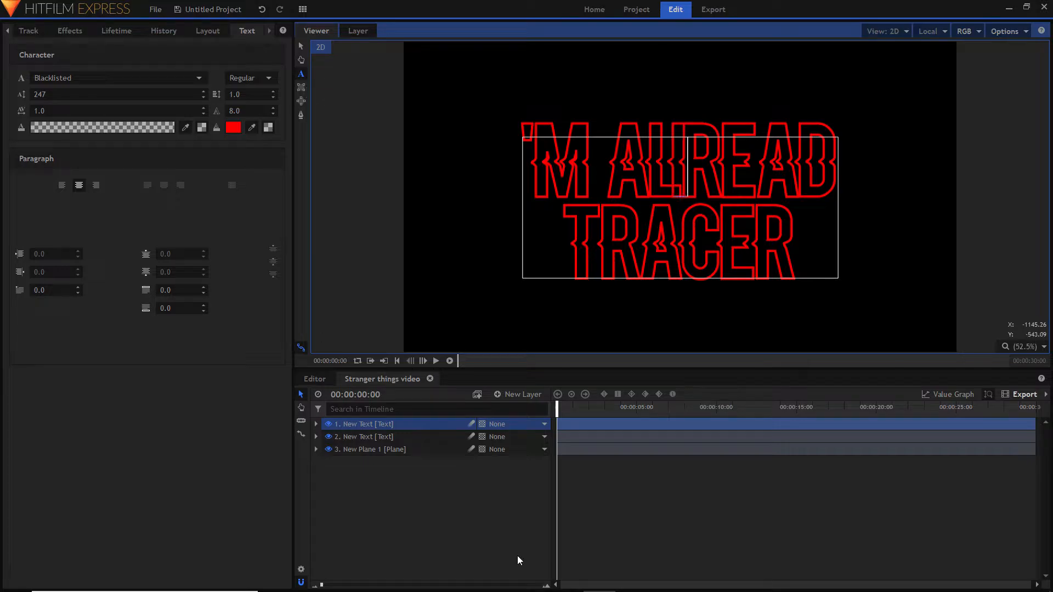
{"action": "left_click", "coordinate": [301, 46]}
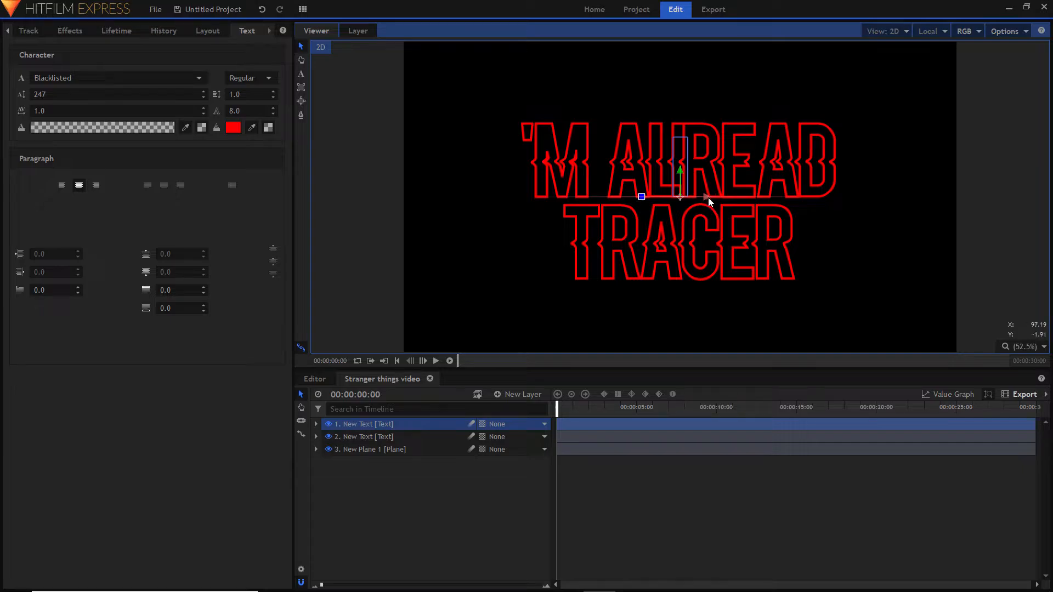
{"action": "left_click_drag", "start_coordinate": [708, 197], "coordinate": [532, 189]}
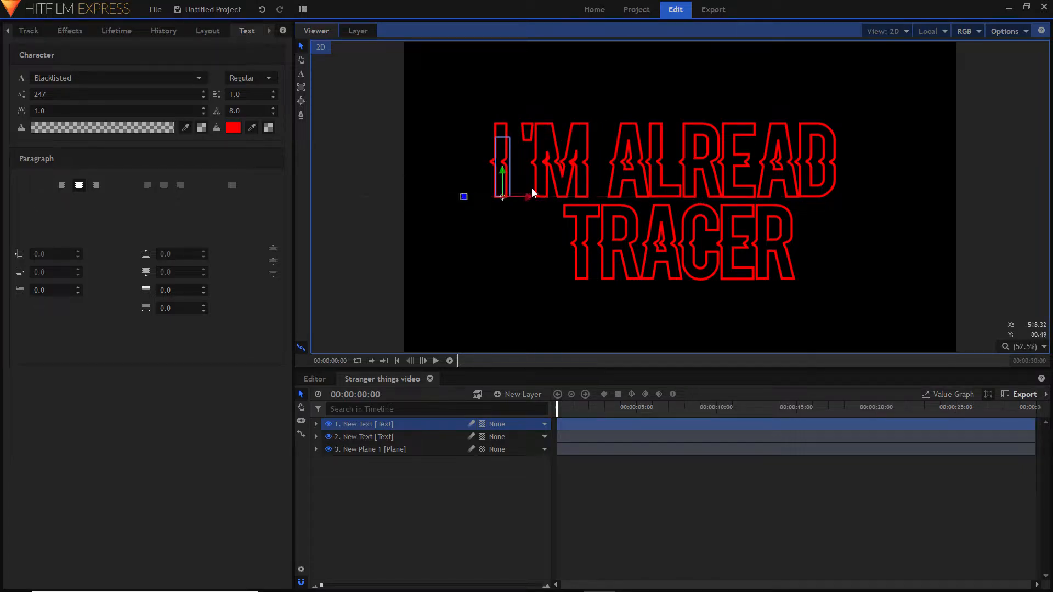
{"action": "left_click", "coordinate": [616, 531]}
{"action": "left_click", "coordinate": [493, 158]}
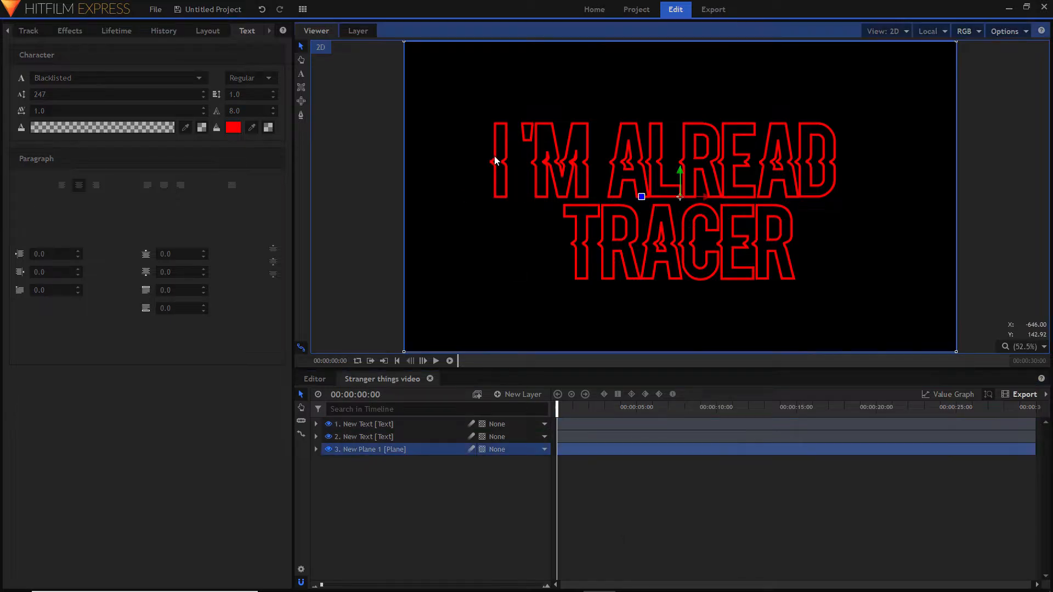
- Enlarge the separate letter I to font size 383 and reposition it with its top level with the upper line, close to the apostrophe
{"action": "left_click", "coordinate": [395, 426]}
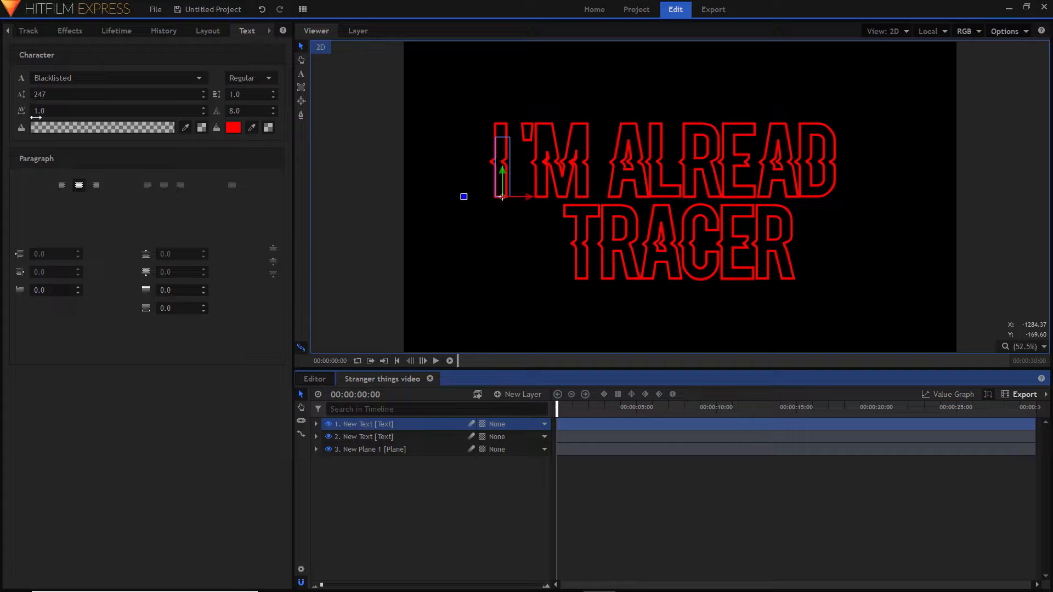
{"action": "left_click_drag", "start_coordinate": [38, 97], "coordinate": [125, 96]}
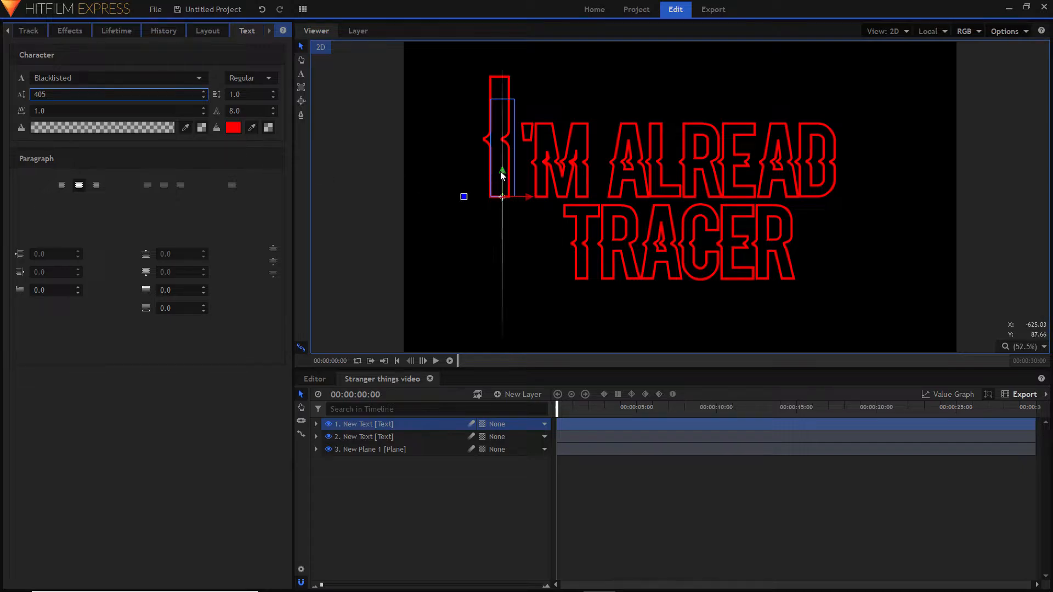
{"action": "left_click_drag", "start_coordinate": [502, 173], "coordinate": [507, 214]}
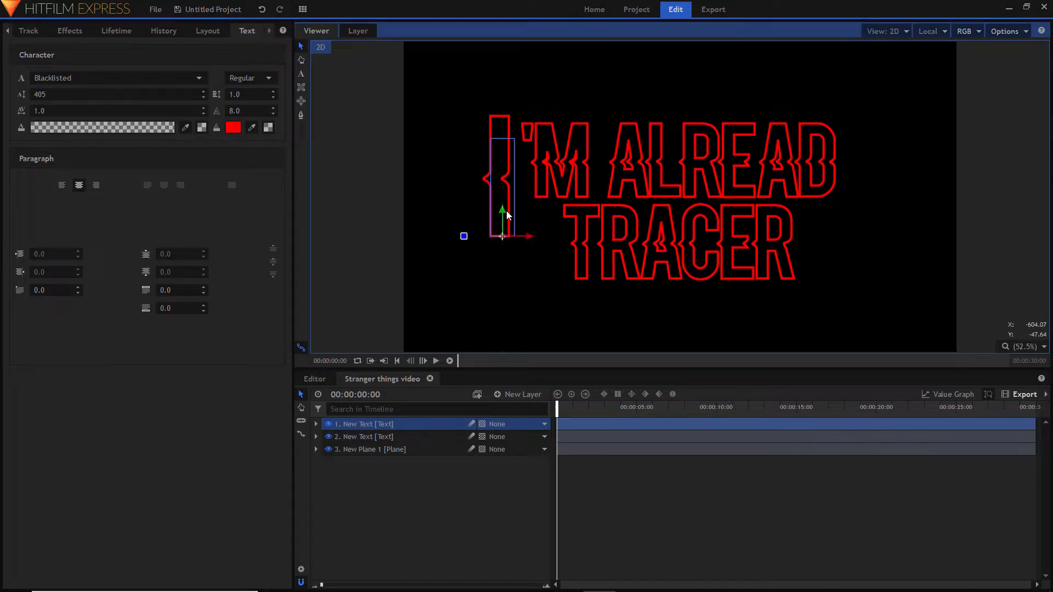
{"action": "left_click_drag", "start_coordinate": [104, 97], "coordinate": [92, 96]}
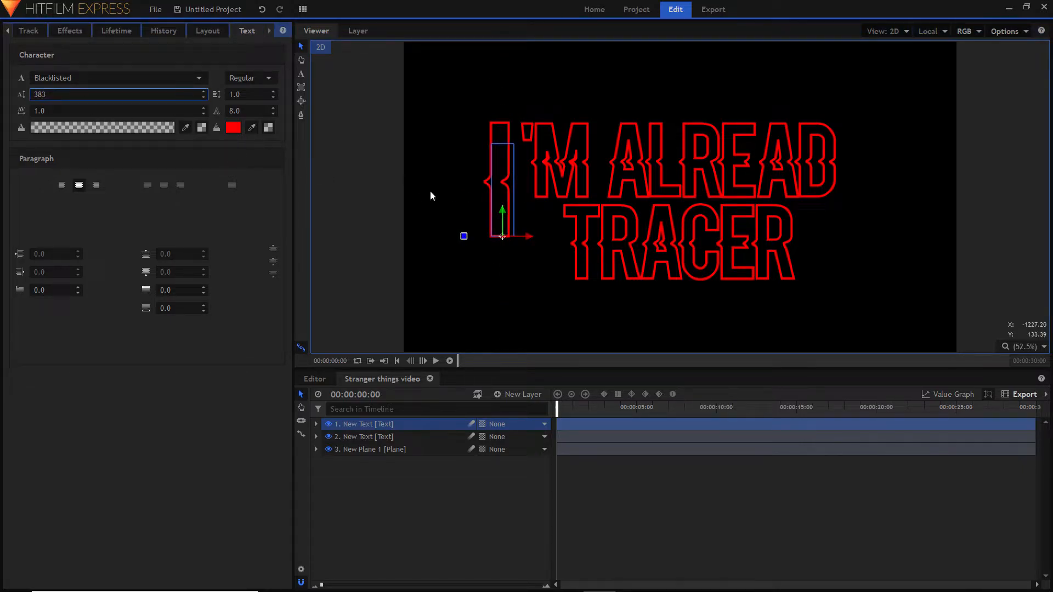
{"action": "mouse_move", "coordinate": [505, 212]}
{"action": "left_mouse_down"}
{"action": "mouse_move", "coordinate": [535, 233]}
{"action": "mouse_move", "coordinate": [508, 205]}
{"action": "left_mouse_up"}
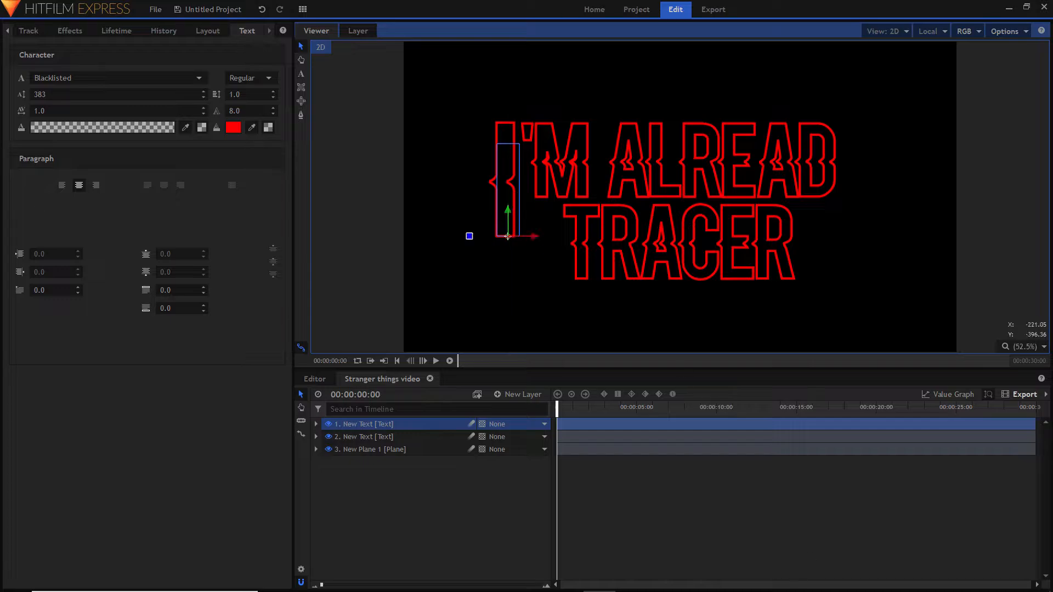
{"action": "left_click", "coordinate": [712, 518]}
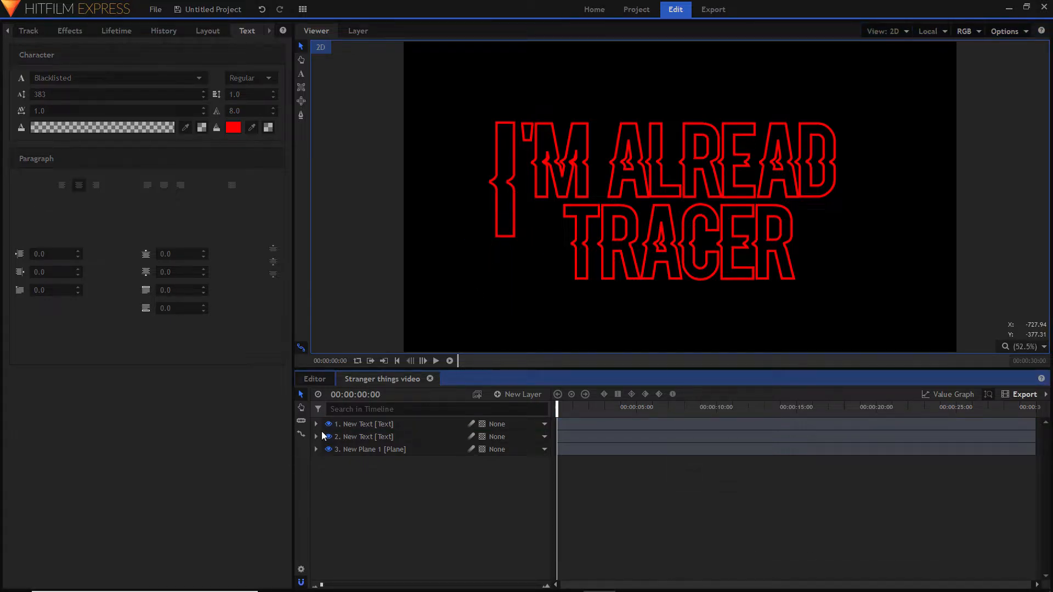
- Duplicate the enlarged I text layer and move the copy horizontally to the end of ALREAD
{"action": "left_click", "coordinate": [374, 420]}
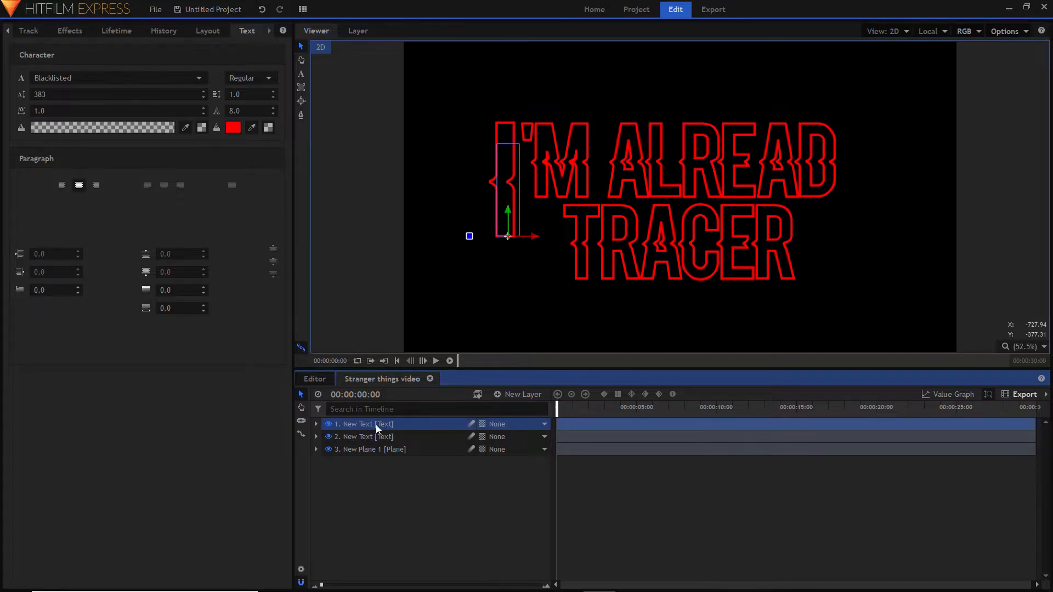
{"action": "right_click", "coordinate": [376, 425]}
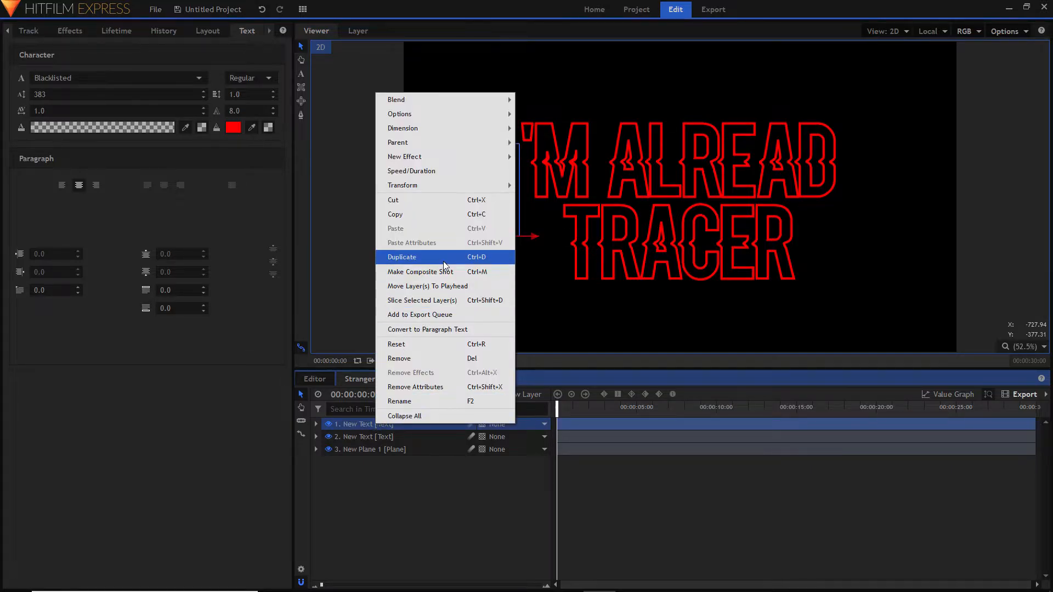
{"action": "left_click", "coordinate": [472, 263]}
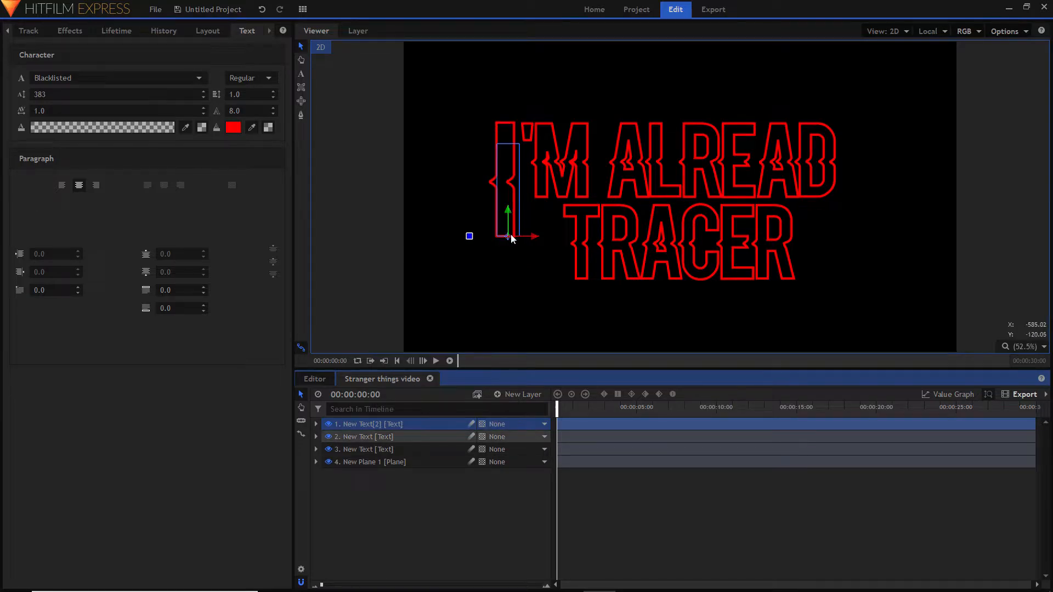
{"action": "left_click_drag", "start_coordinate": [538, 239], "coordinate": [887, 236]}
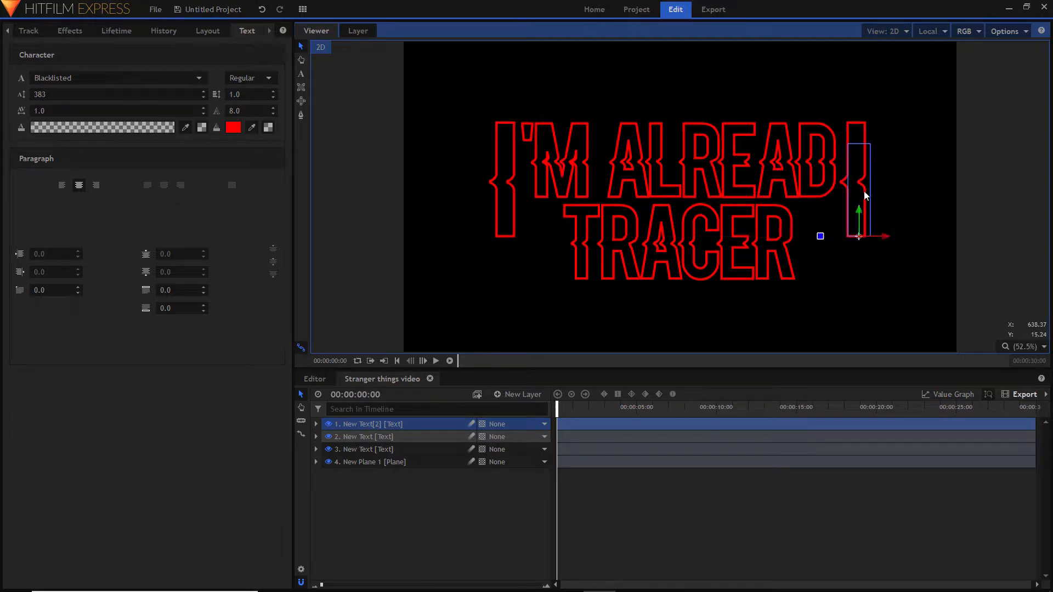
- Replace the copied letter with Y and shift it slightly right so it sits just clear of the D
{"action": "left_click", "coordinate": [301, 74]}
{"action": "key", "text": "BackSpace"}
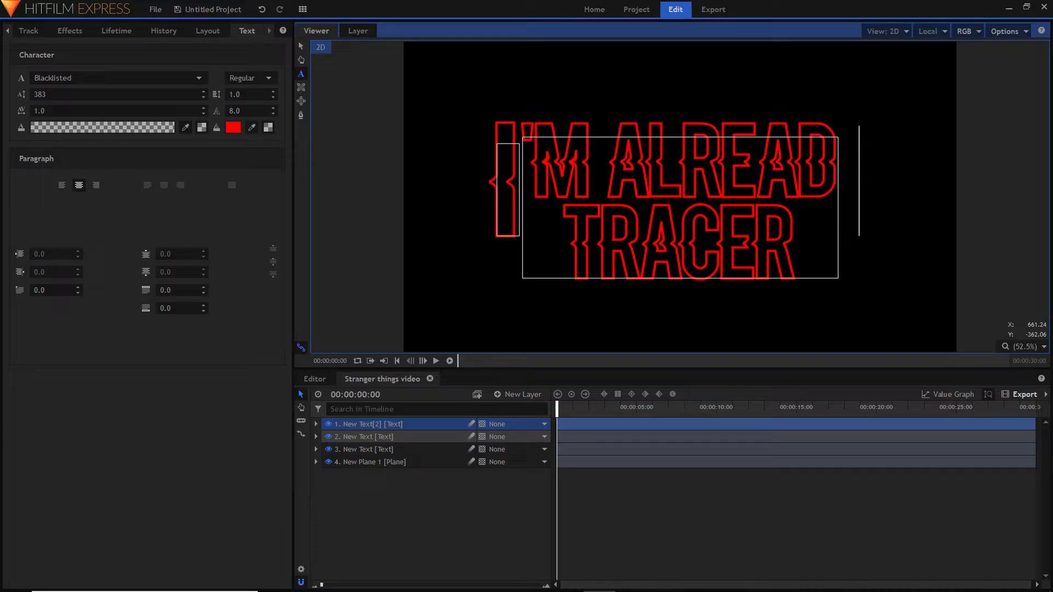
{"action": "type", "text": "Y"}
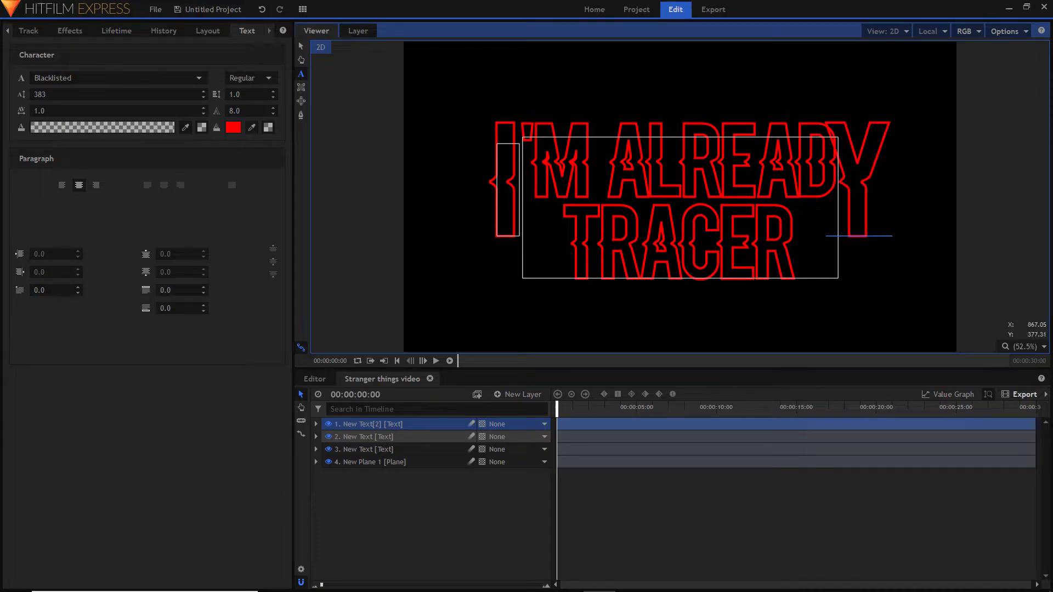
{"action": "left_click", "coordinate": [302, 46]}
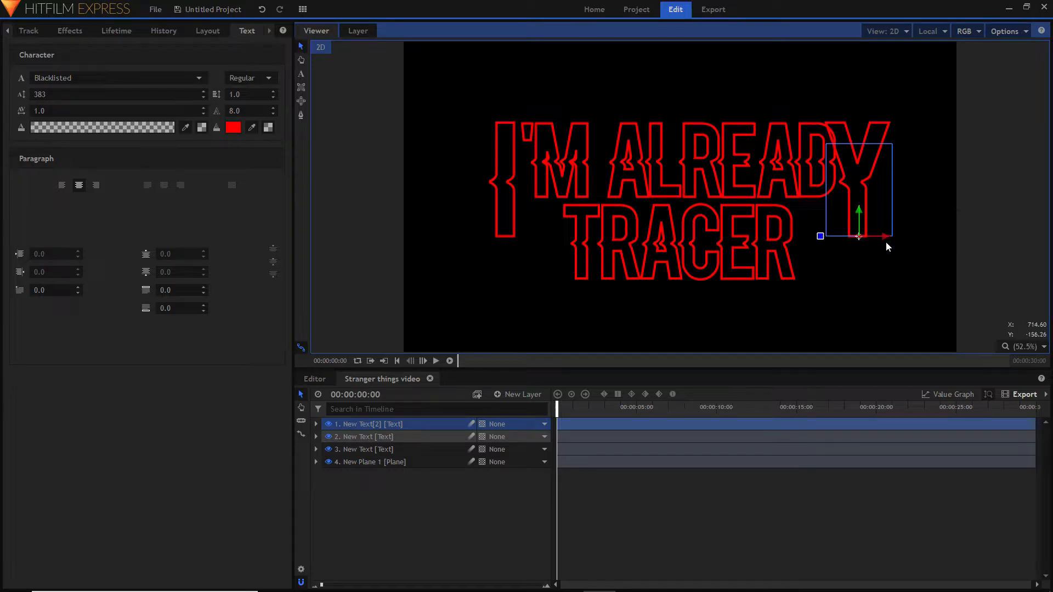
{"action": "left_click_drag", "start_coordinate": [888, 237], "coordinate": [899, 238]}
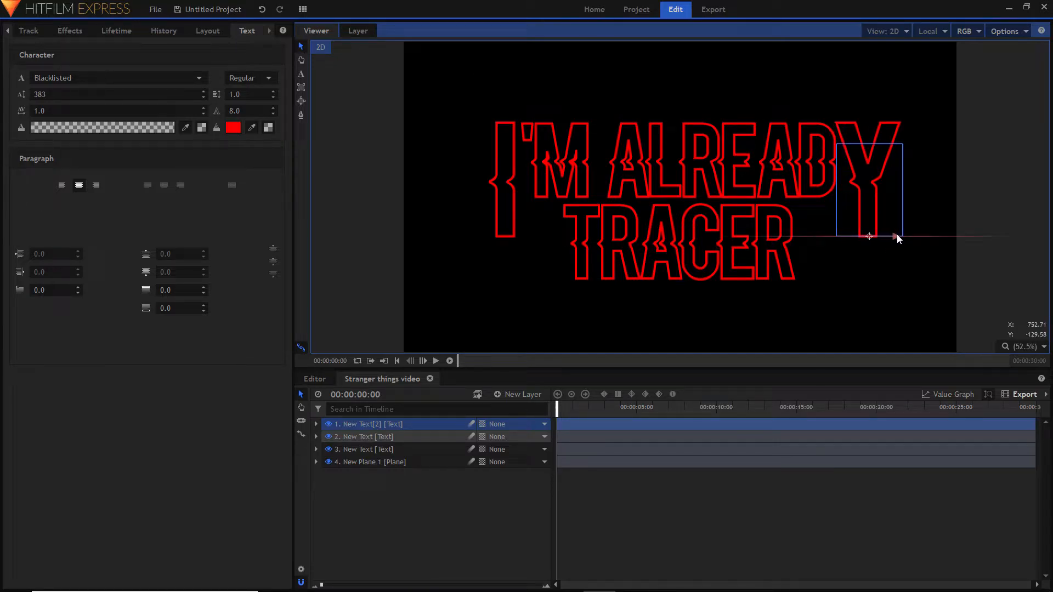
{"action": "left_click", "coordinate": [792, 535]}
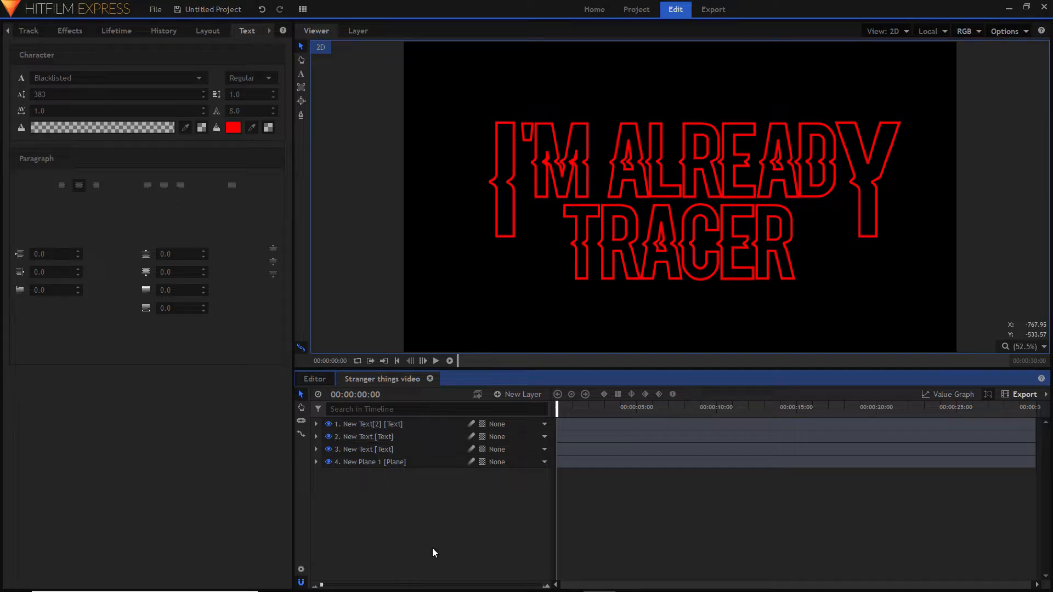
- Add a red (#ff0000) 1920 x 1080 plane layer above the text layers and hide it
{"action": "left_click", "coordinate": [536, 394]}
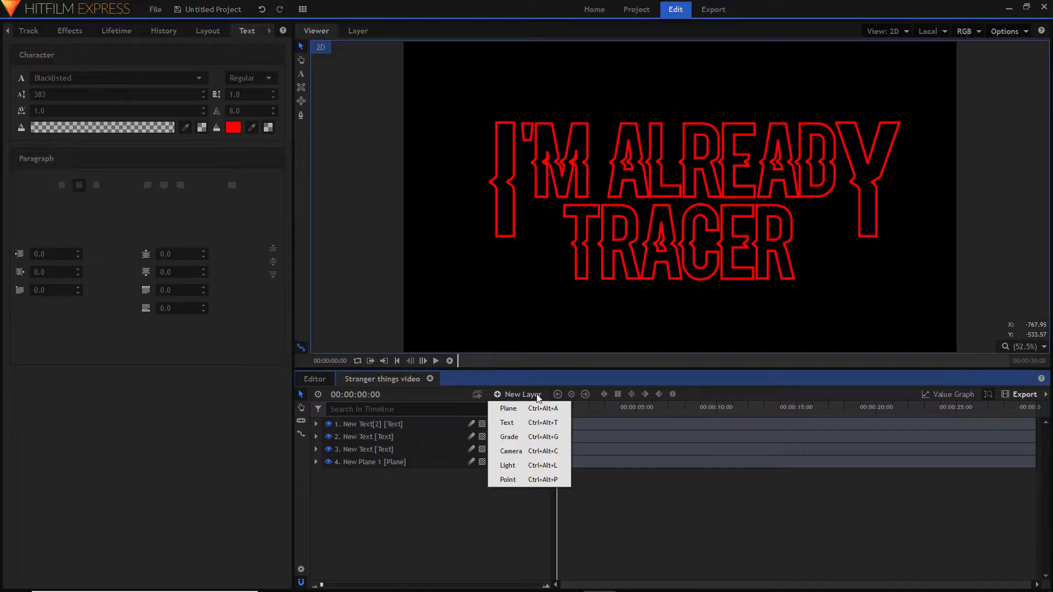
{"action": "left_click", "coordinate": [533, 402]}
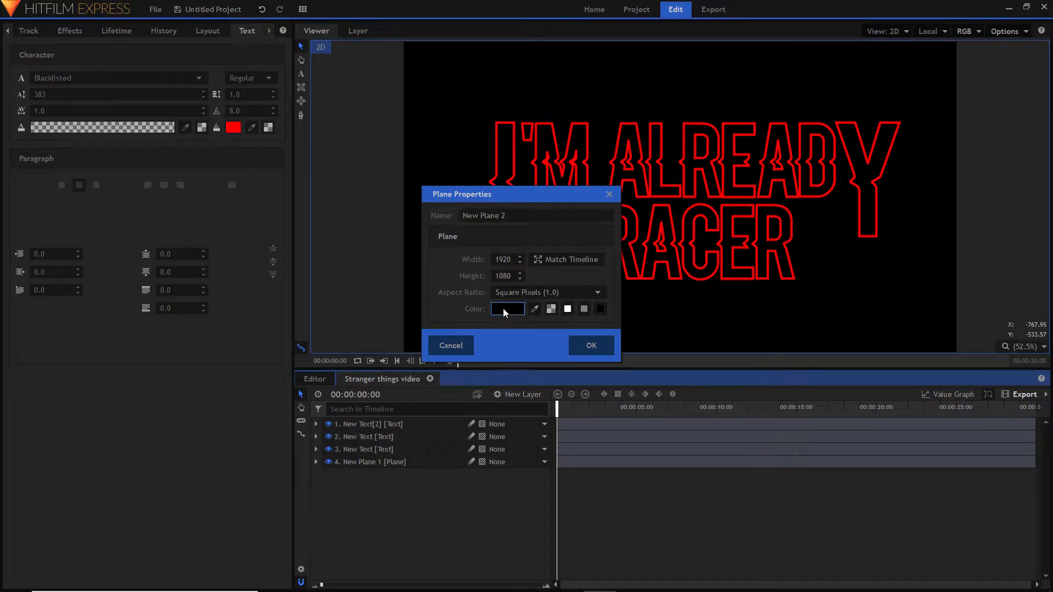
{"action": "left_click", "coordinate": [502, 308]}
{"action": "left_click", "coordinate": [406, 217]}
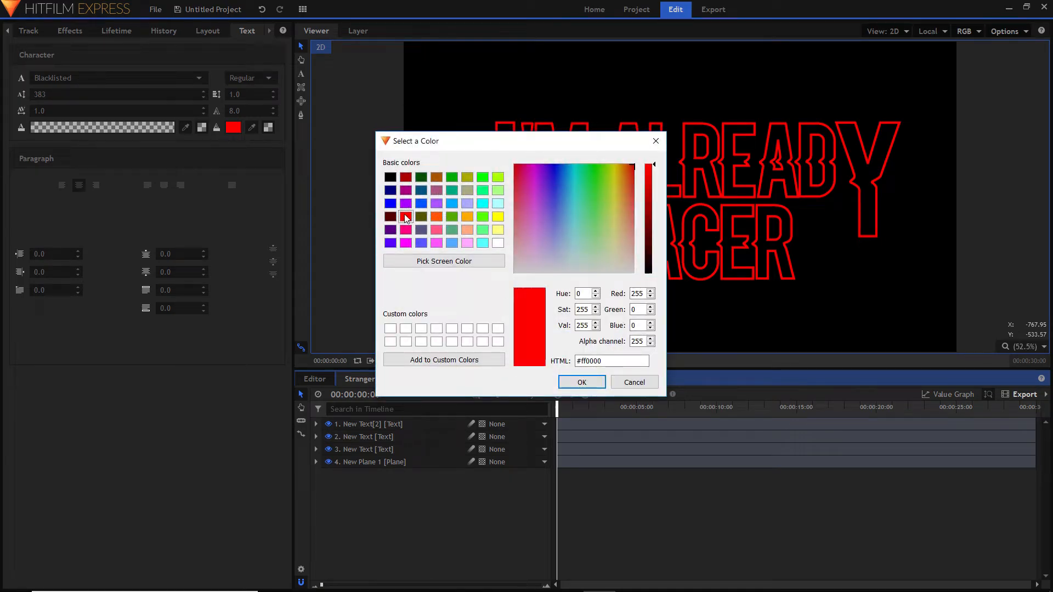
{"action": "left_click", "coordinate": [582, 382]}
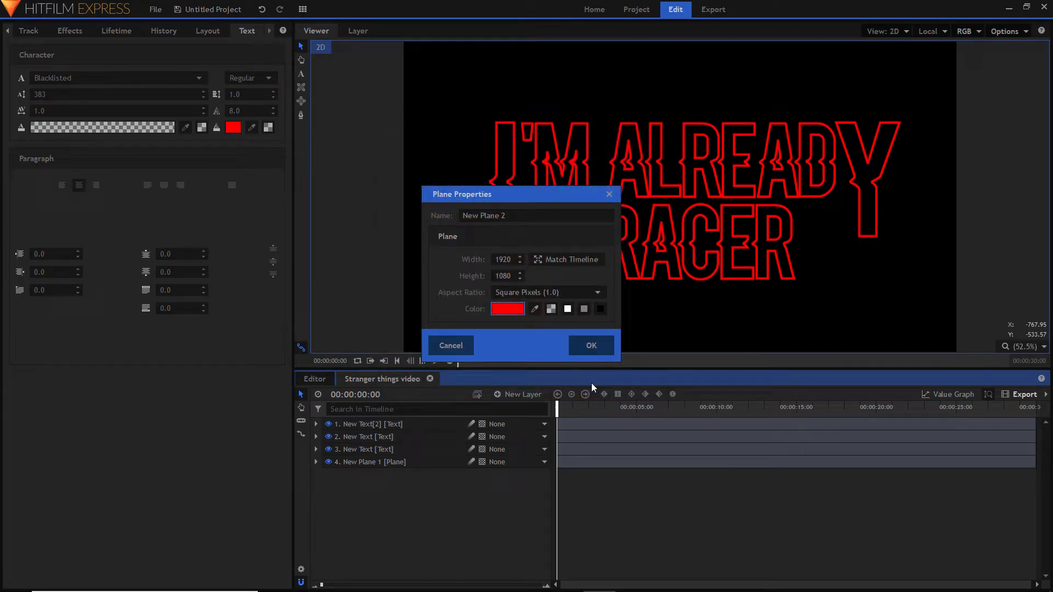
{"action": "left_click", "coordinate": [590, 346]}
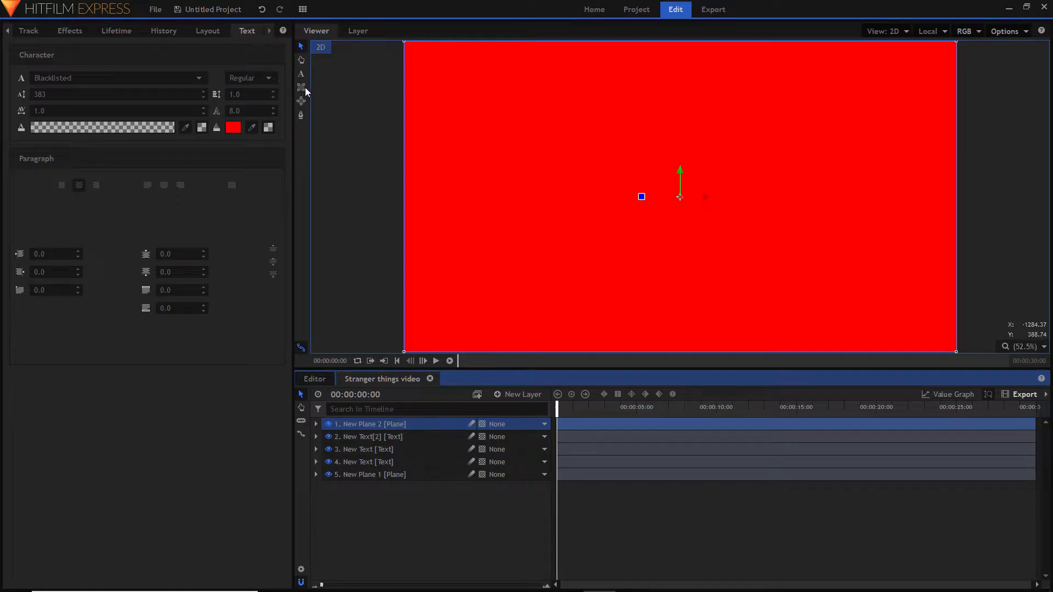
{"action": "left_click", "coordinate": [329, 425]}
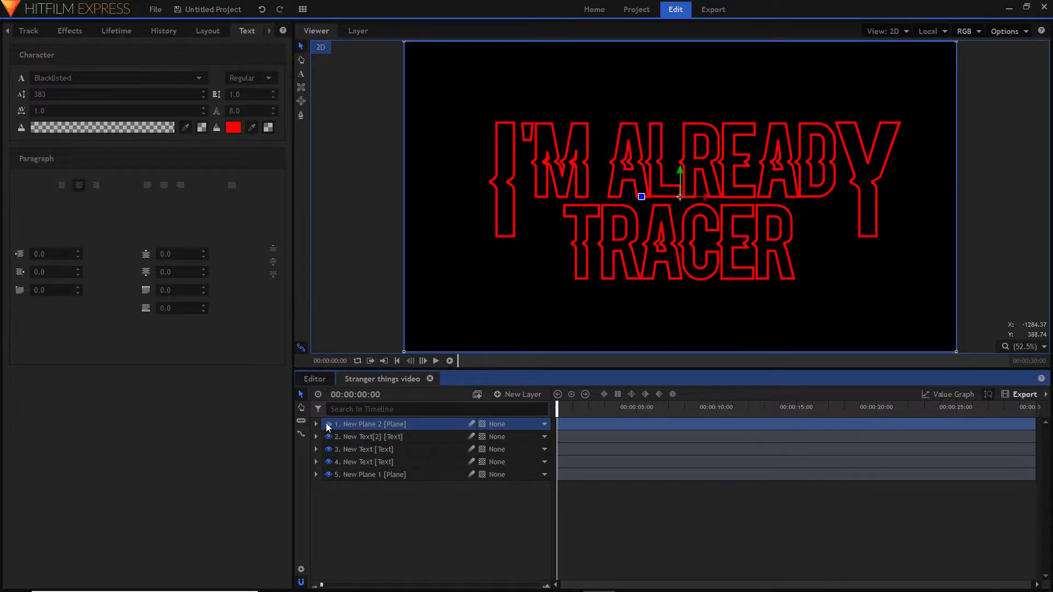
- Draw a long, thin rectangular mask on the hidden red plane, just above the full width of I'M ALREADY
{"action": "left_click", "coordinate": [329, 425]}
{"action": "left_click", "coordinate": [328, 424]}
{"action": "left_click", "coordinate": [315, 90]}
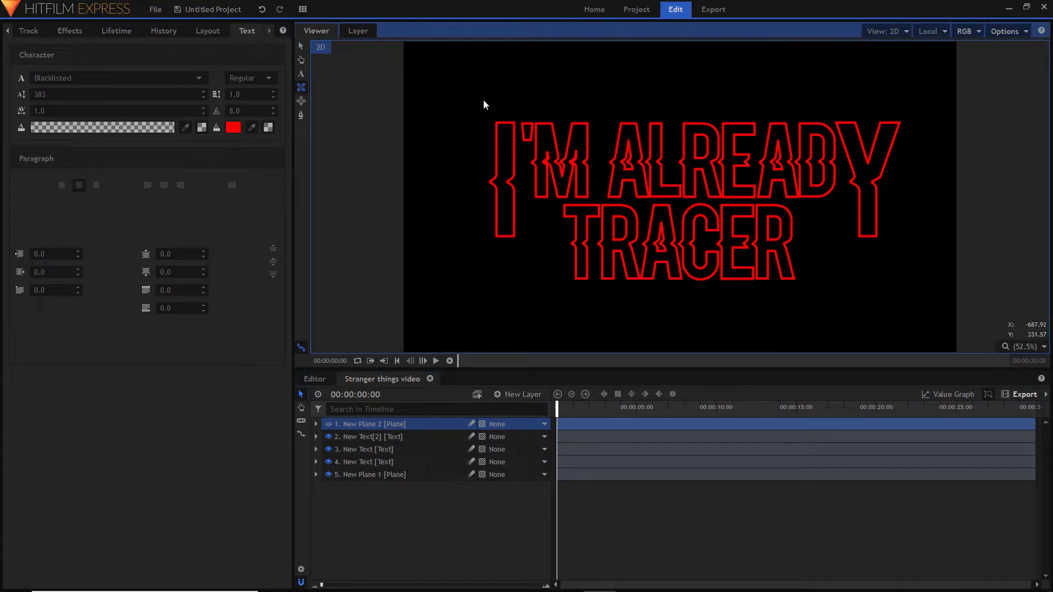
{"action": "mouse_move", "coordinate": [484, 100]}
{"action": "left_mouse_down"}
{"action": "mouse_move", "coordinate": [686, 116]}
{"action": "mouse_move", "coordinate": [905, 116]}
{"action": "left_mouse_up"}
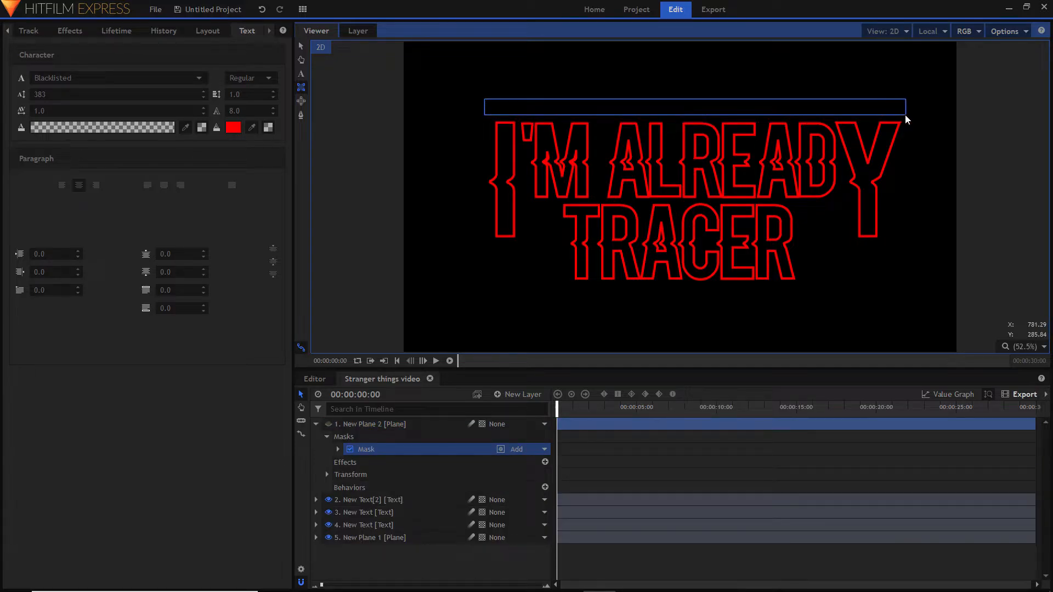
- Make the rectangular mask thinner and extend it slightly past both ends of the I'M ALREADY line
{"action": "left_click", "coordinate": [301, 46]}
{"action": "left_click_drag", "start_coordinate": [696, 97], "coordinate": [709, 110]}
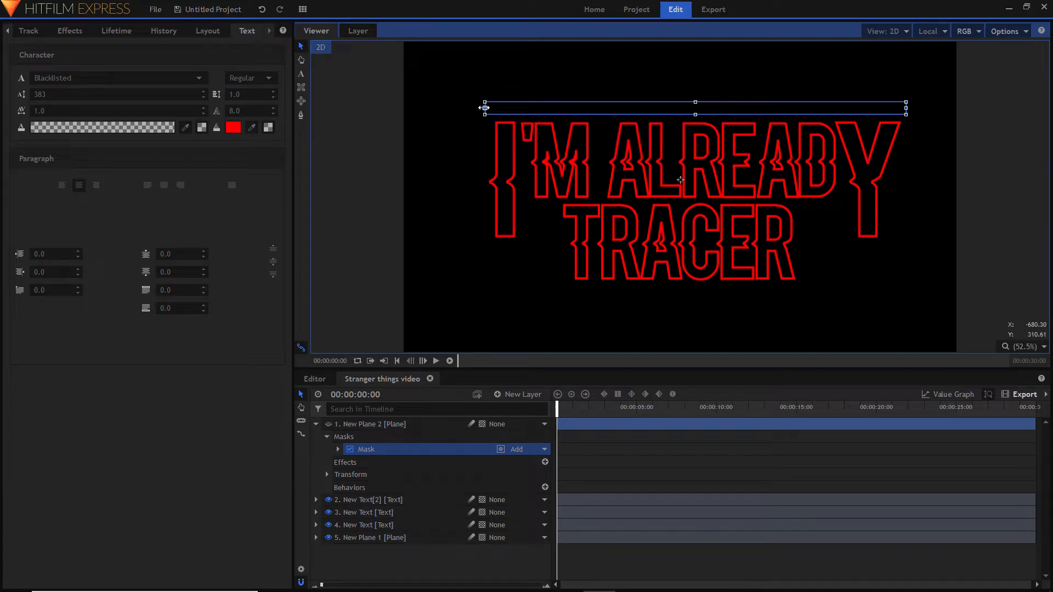
{"action": "left_click_drag", "start_coordinate": [484, 108], "coordinate": [476, 109]}
{"action": "left_click_drag", "start_coordinate": [696, 102], "coordinate": [696, 105]}
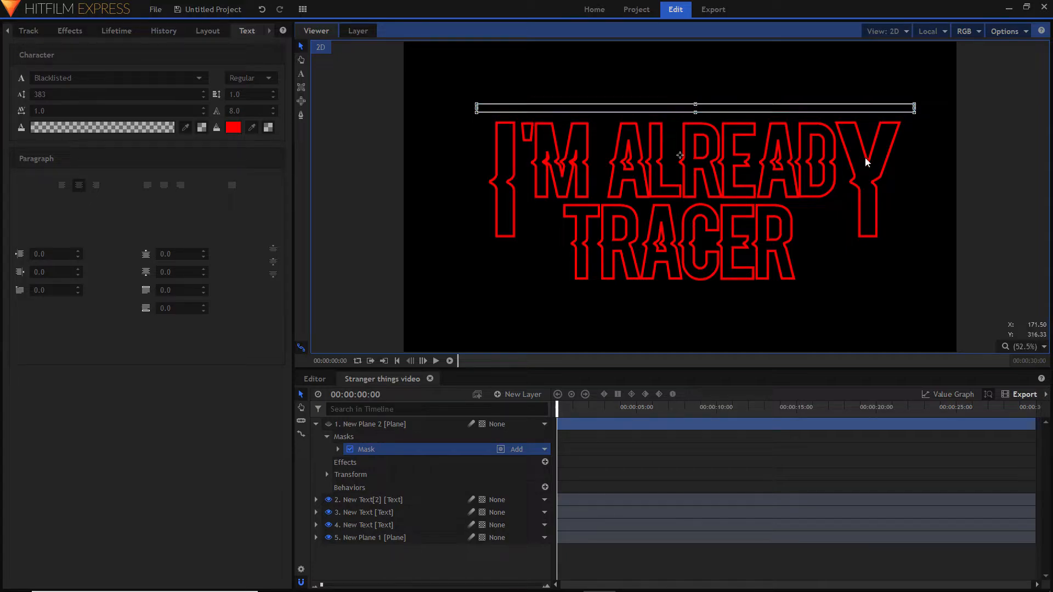
- Reselect the rectangular mask and make the masked red plane visible above the title
{"action": "left_click", "coordinate": [706, 153]}
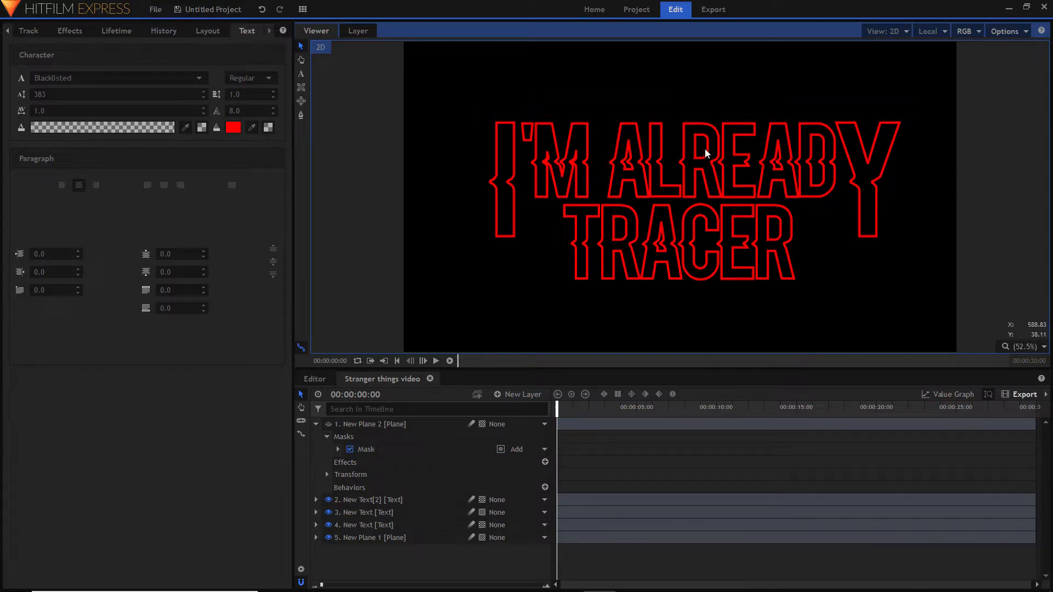
{"action": "left_click", "coordinate": [394, 449]}
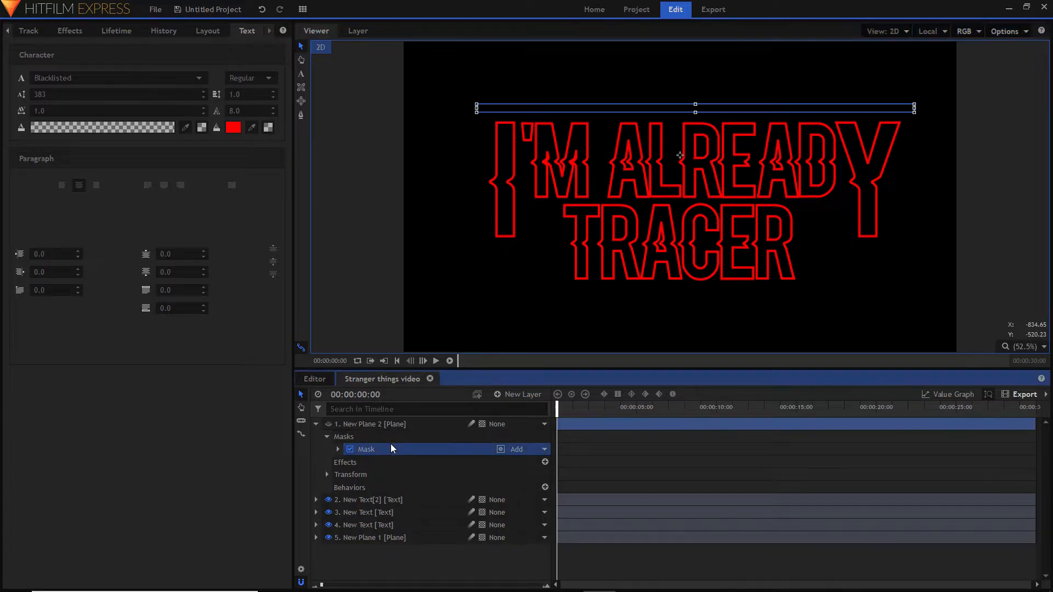
{"action": "left_click", "coordinate": [329, 424]}
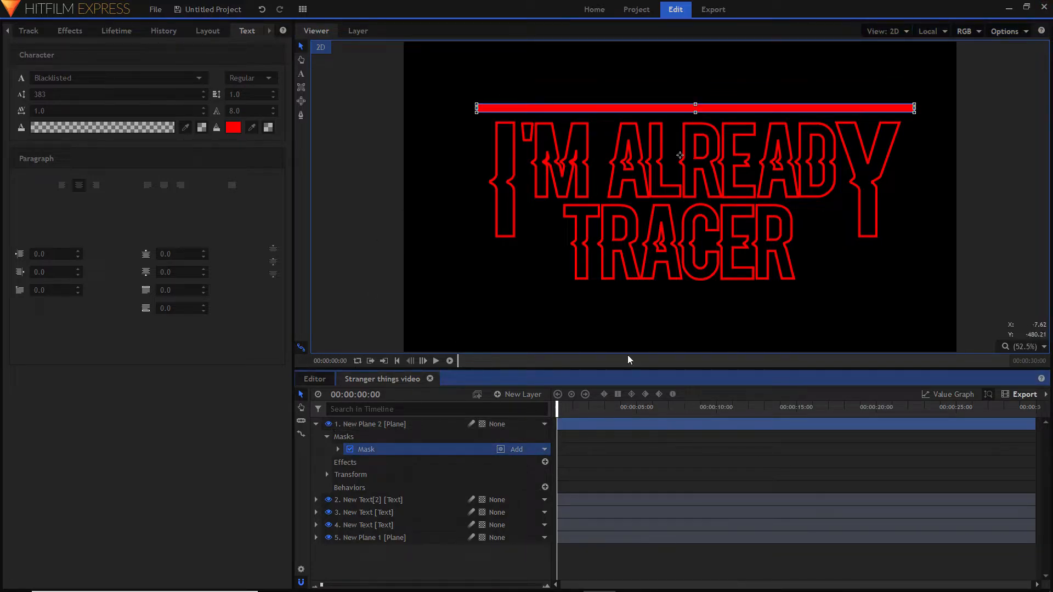
{"action": "left_click", "coordinate": [331, 424]}
{"action": "left_click", "coordinate": [332, 424]}
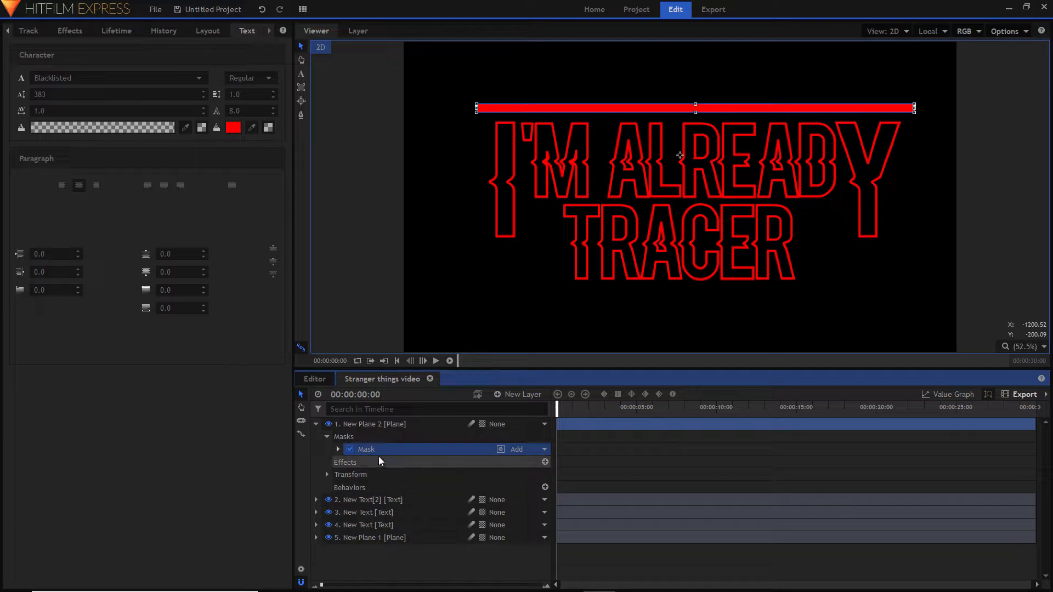
- Duplicate the plane's mask and set the duplicate's blend mode to Subtract
{"action": "right_click", "coordinate": [393, 448]}
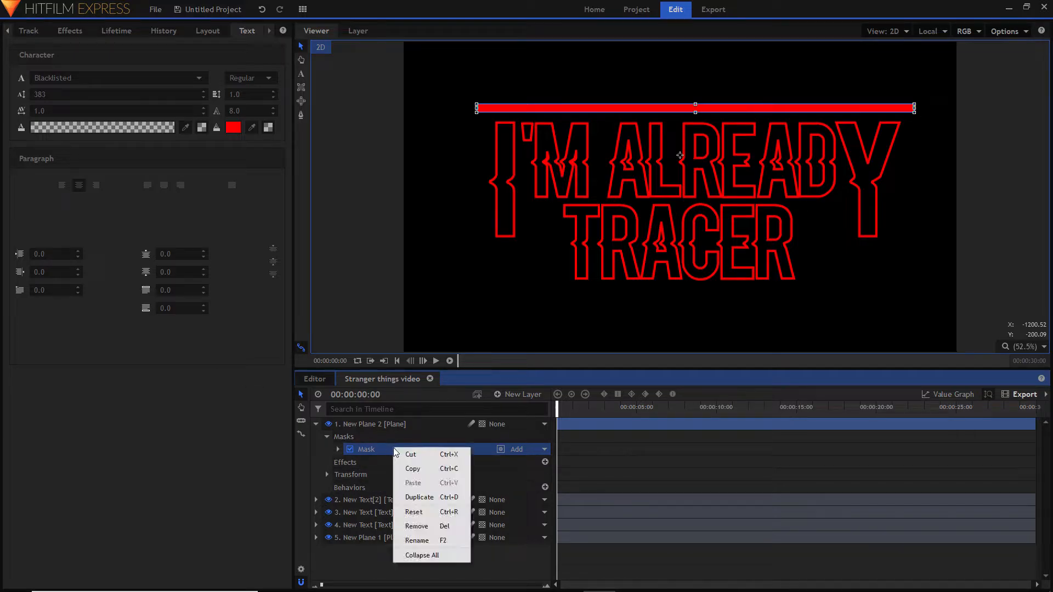
{"action": "left_click", "coordinate": [425, 495]}
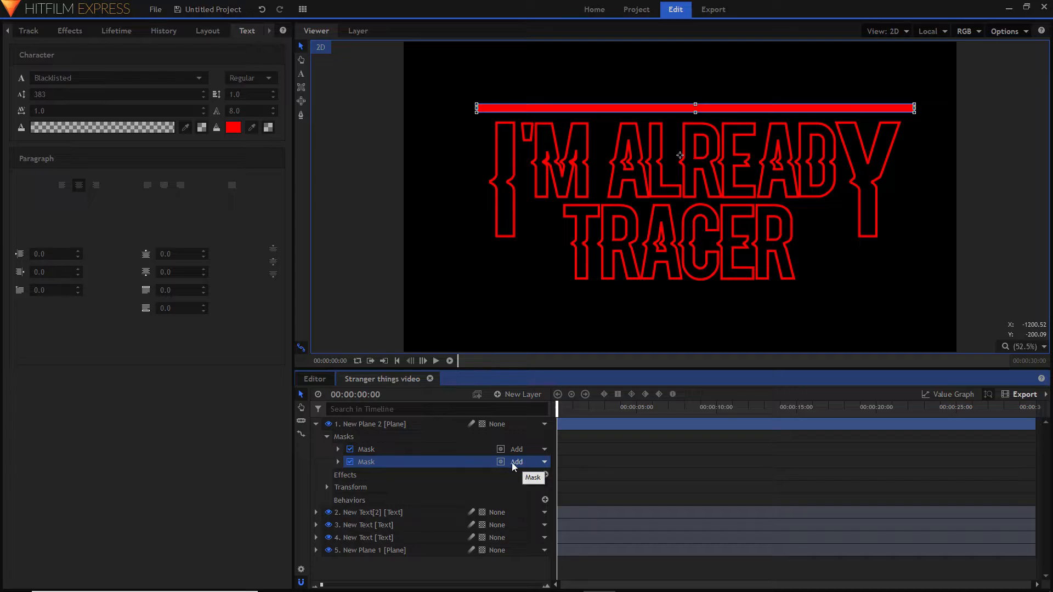
{"action": "left_click", "coordinate": [529, 462]}
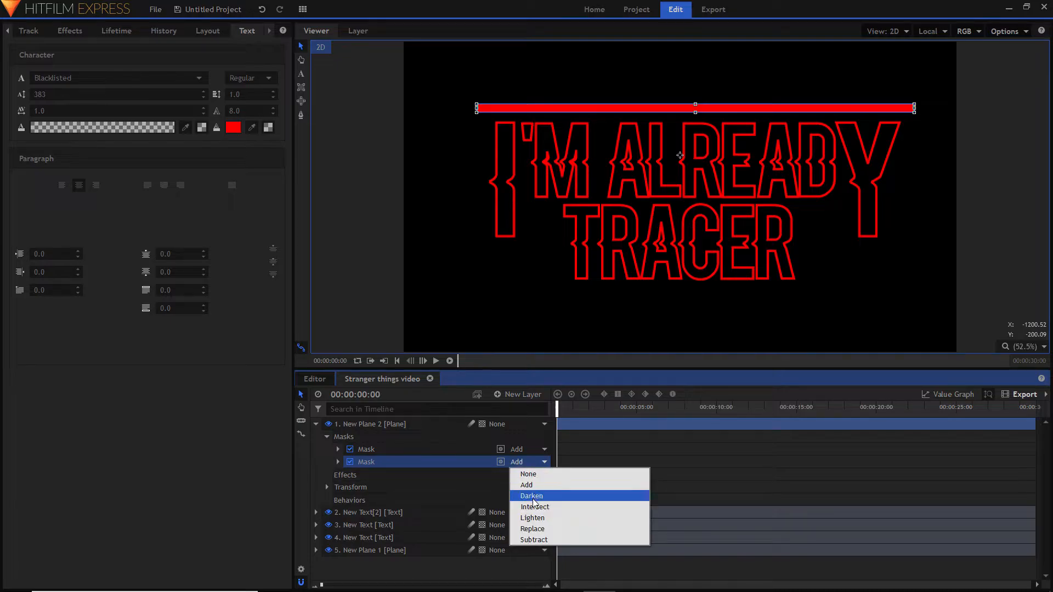
{"action": "left_click", "coordinate": [532, 540]}
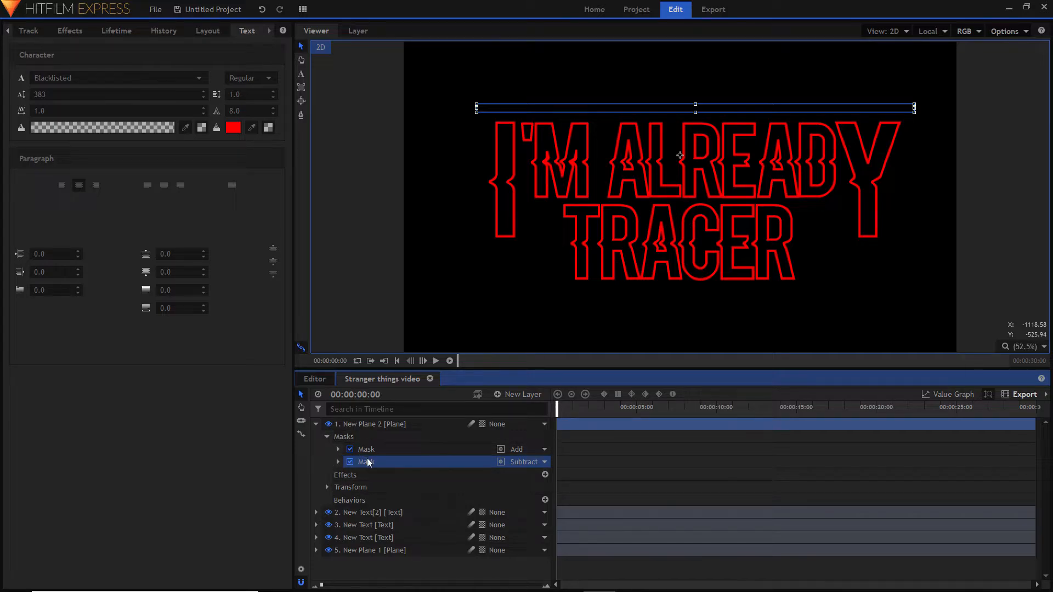
- Set the Subtract mask's shape expansion to -5 px to turn the solid bar into an outline
{"action": "left_click", "coordinate": [339, 463]}
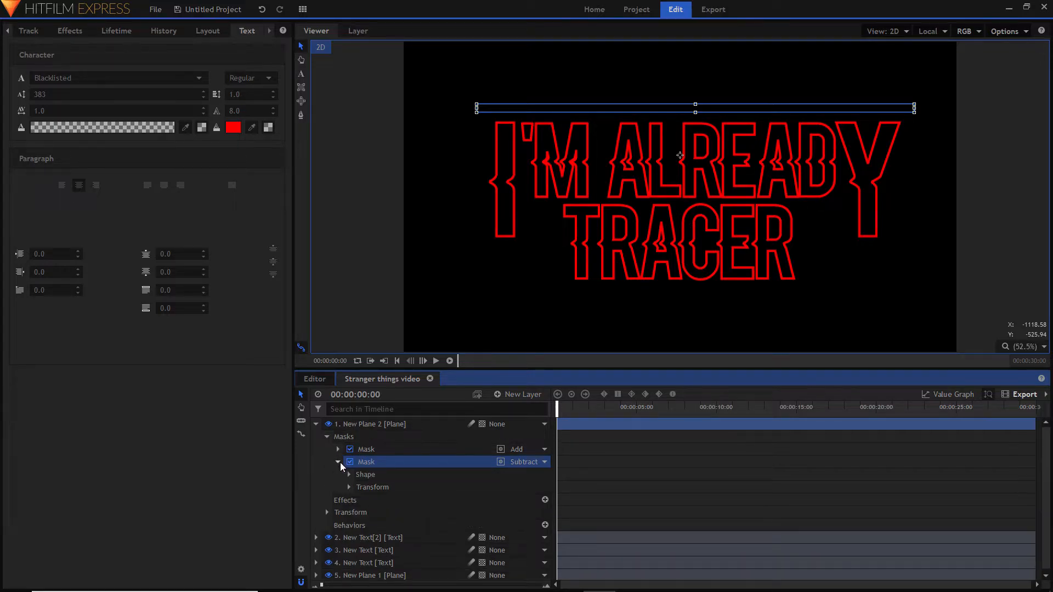
{"action": "left_click", "coordinate": [338, 462]}
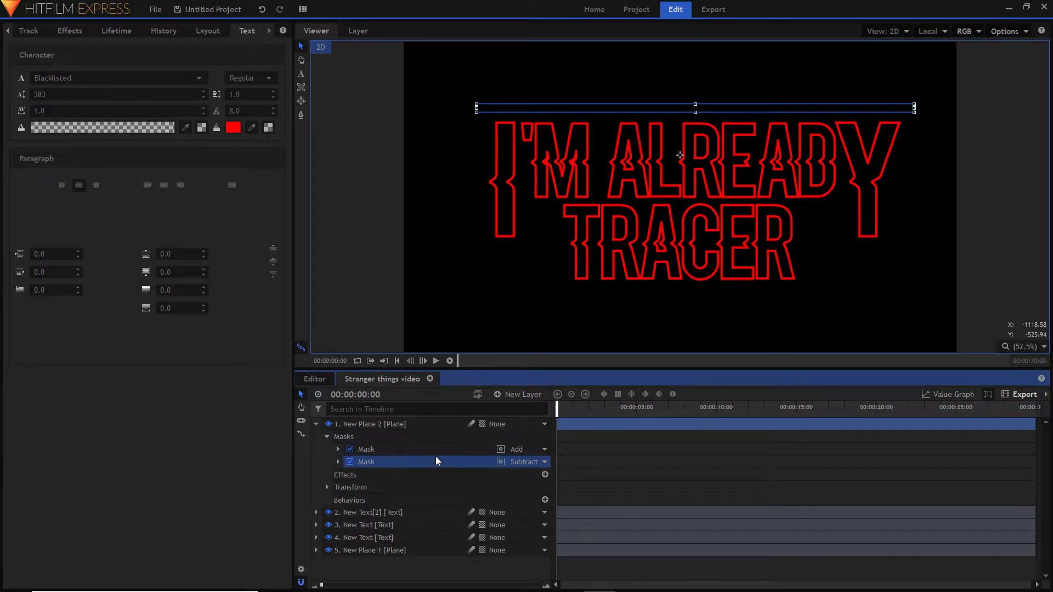
{"action": "left_click", "coordinate": [339, 463]}
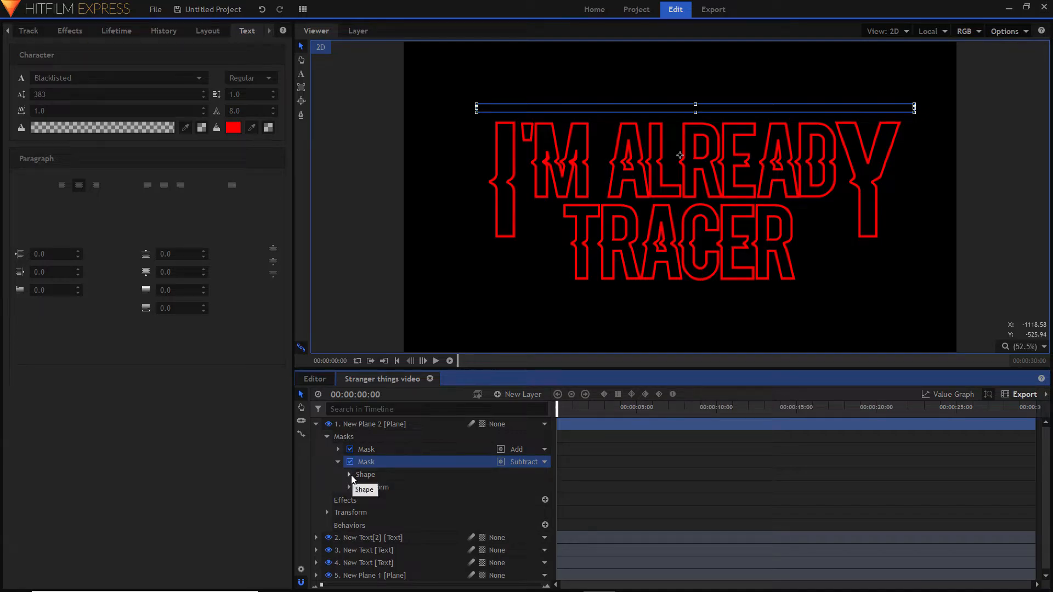
{"action": "left_click", "coordinate": [350, 475]}
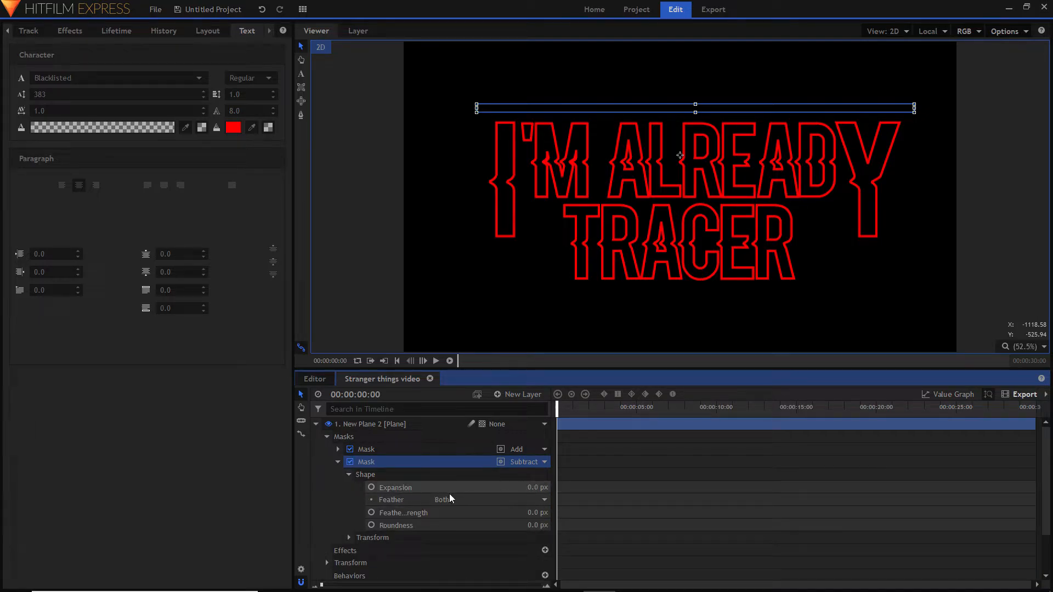
{"action": "left_click", "coordinate": [540, 487]}
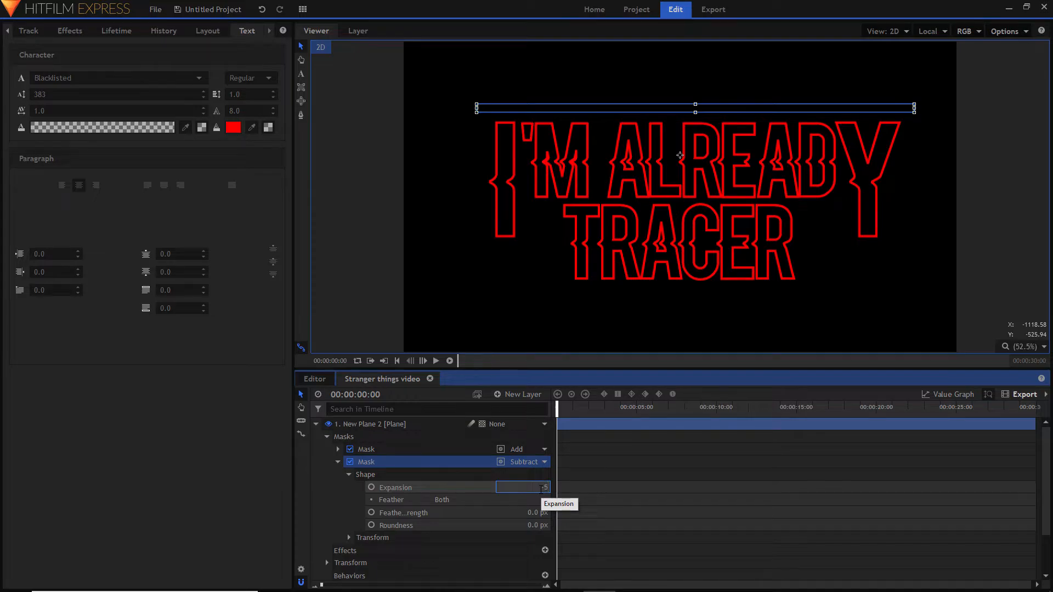
{"action": "key", "text": "Return"}
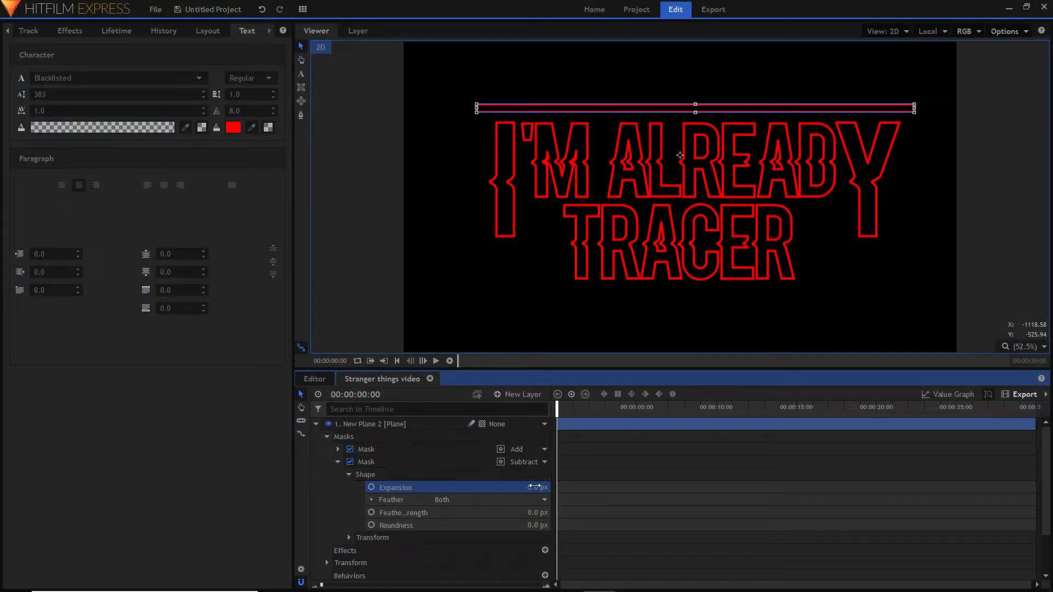
{"action": "left_click", "coordinate": [355, 295]}
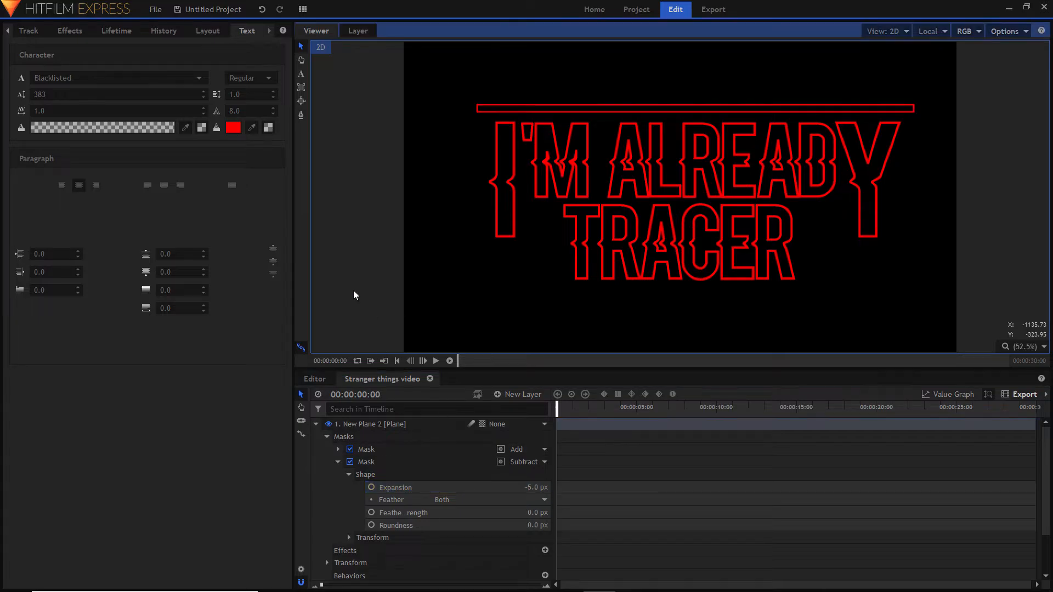
- Move the outlined bar slightly left to centre it over the I'M ALREADY line
{"action": "left_click", "coordinate": [667, 110]}
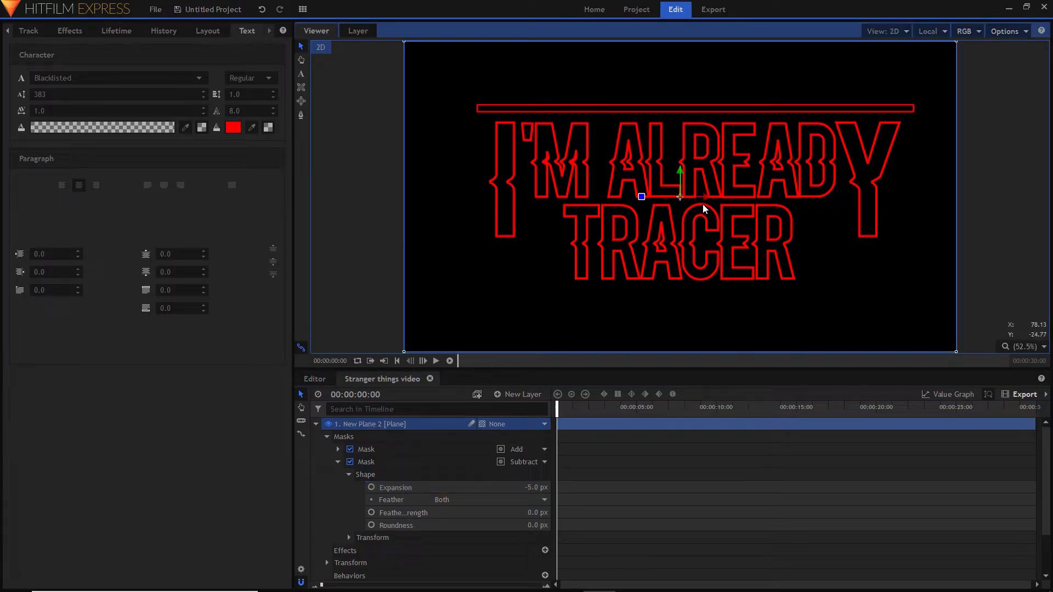
{"action": "left_click_drag", "start_coordinate": [705, 198], "coordinate": [701, 201]}
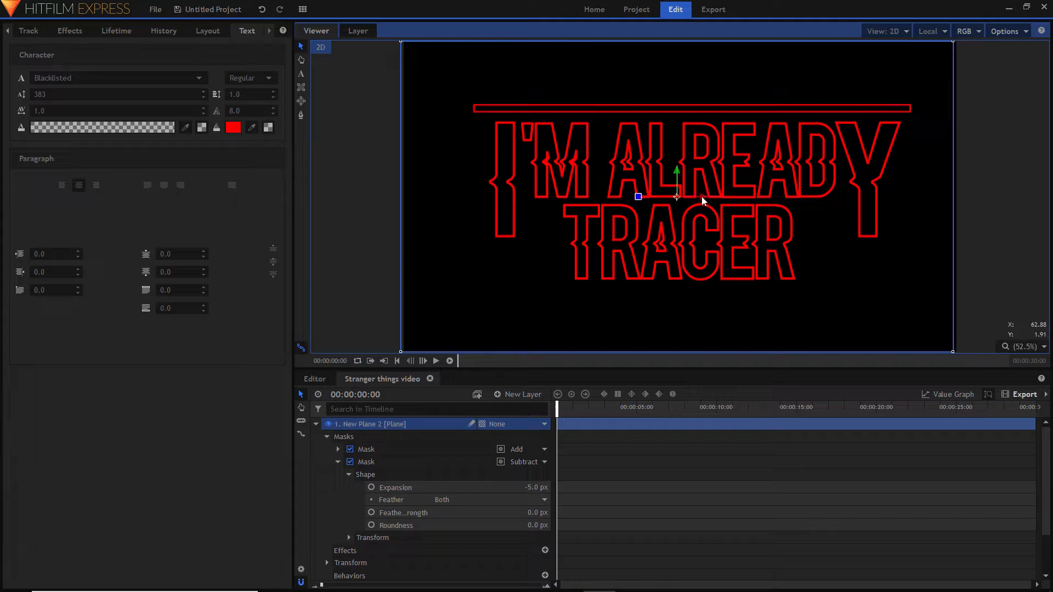
{"action": "left_click", "coordinate": [976, 261]}
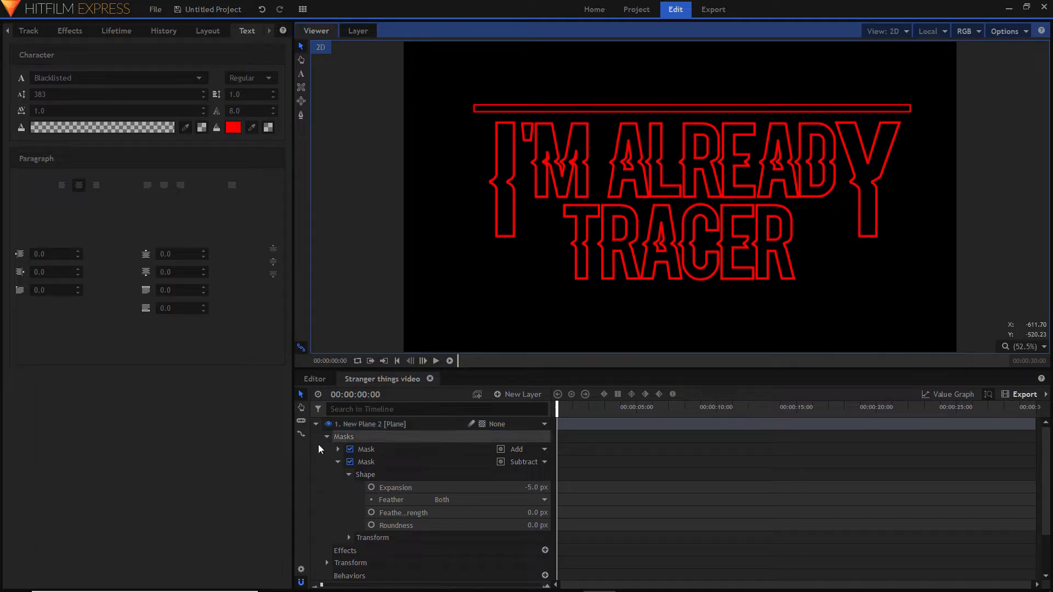
- Duplicate the outlined bar's plane layer and move the copy straight down over the lower part of I'M ALREADY
{"action": "left_click", "coordinate": [317, 425]}
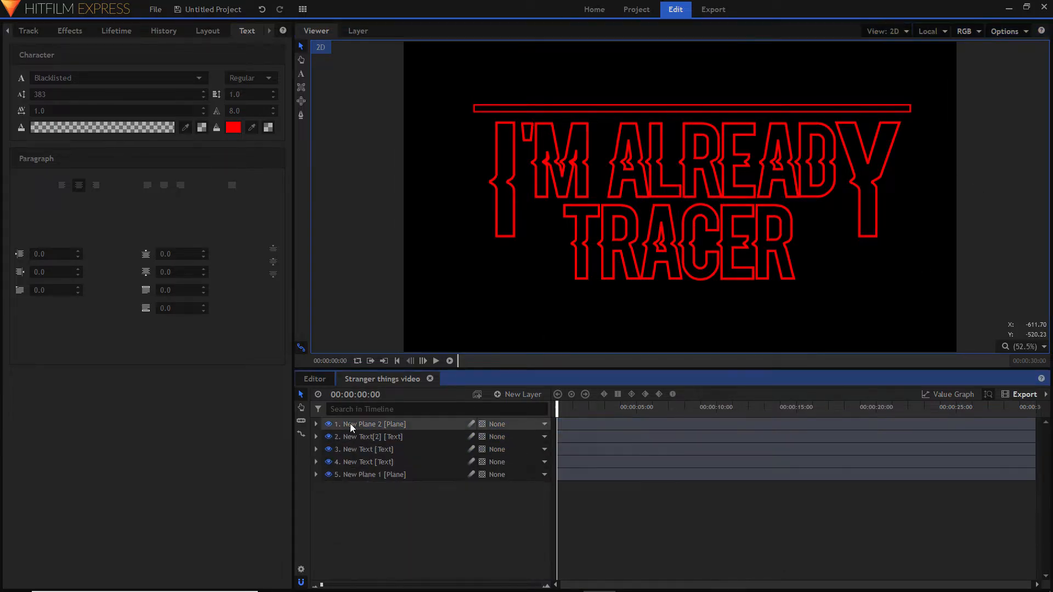
{"action": "right_click", "coordinate": [362, 424]}
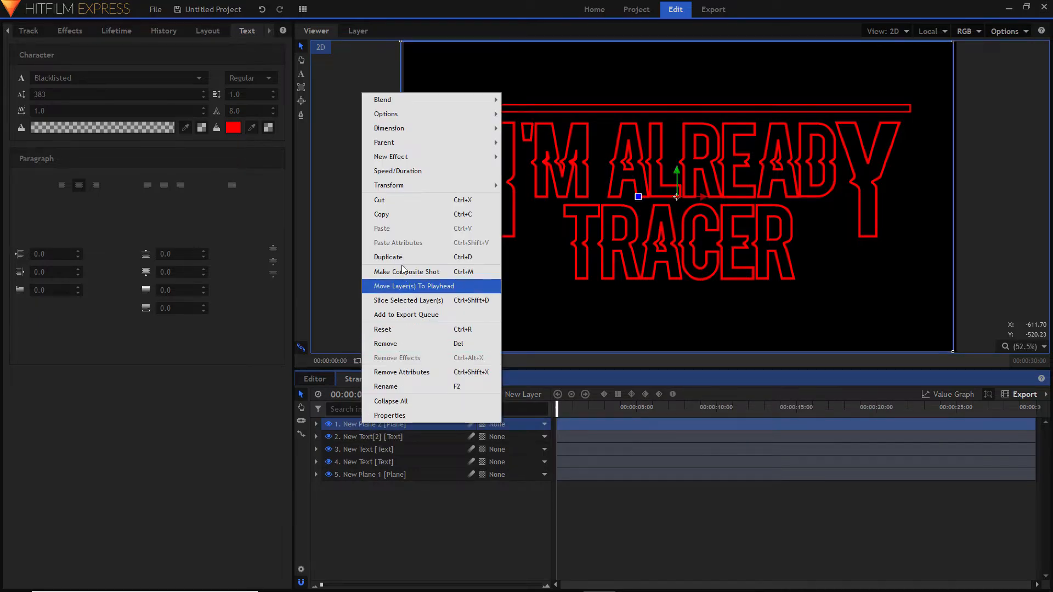
{"action": "left_click", "coordinate": [400, 256]}
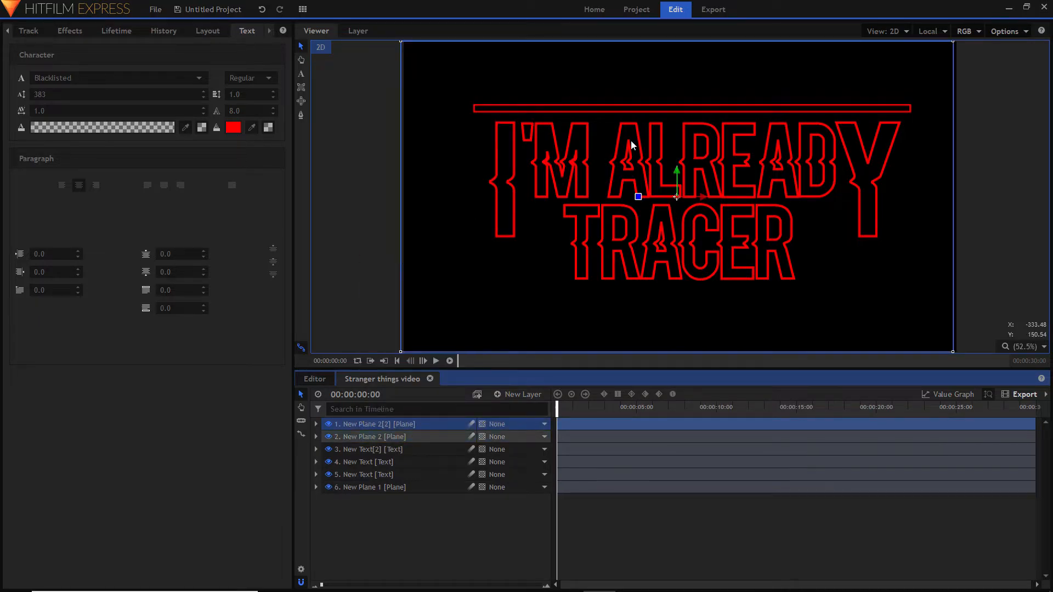
{"action": "left_click_drag", "start_coordinate": [678, 179], "coordinate": [676, 251]}
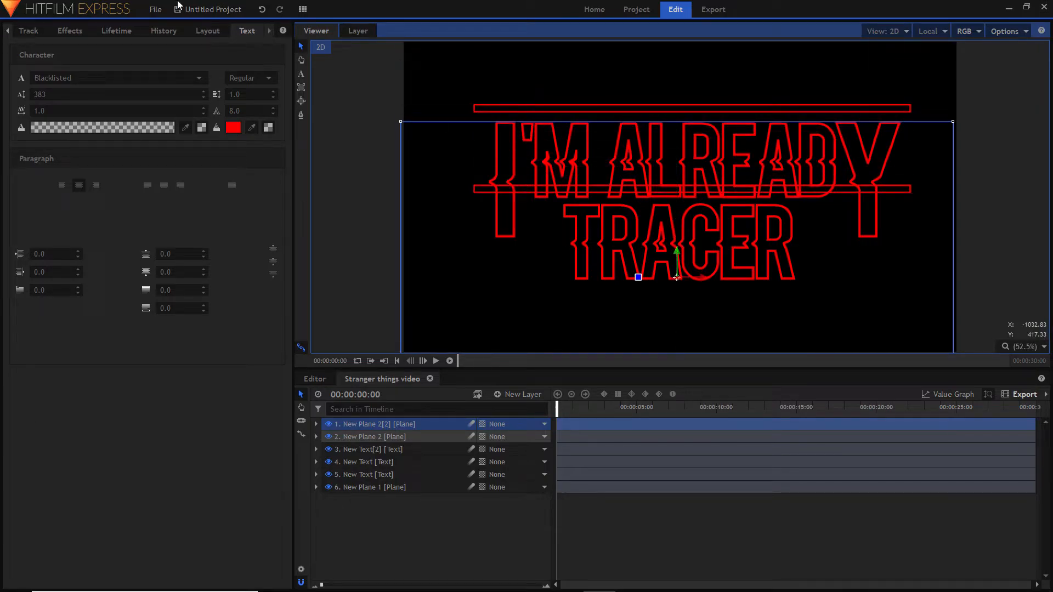
- Unlink the width and height of the copied bar's plane in its layout settings
{"action": "left_click", "coordinate": [208, 33]}
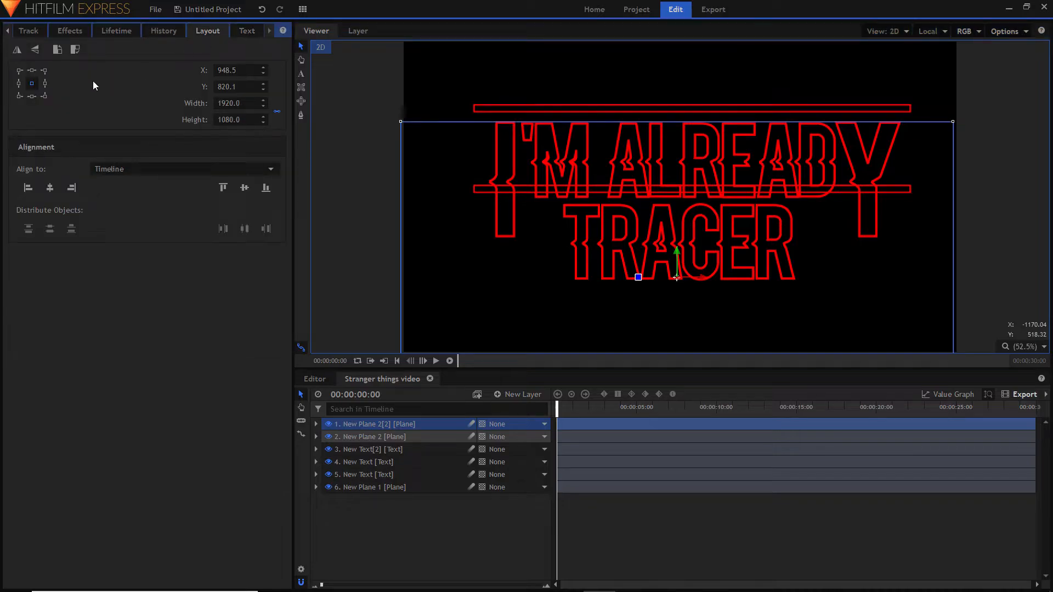
{"action": "left_click", "coordinate": [306, 12]}
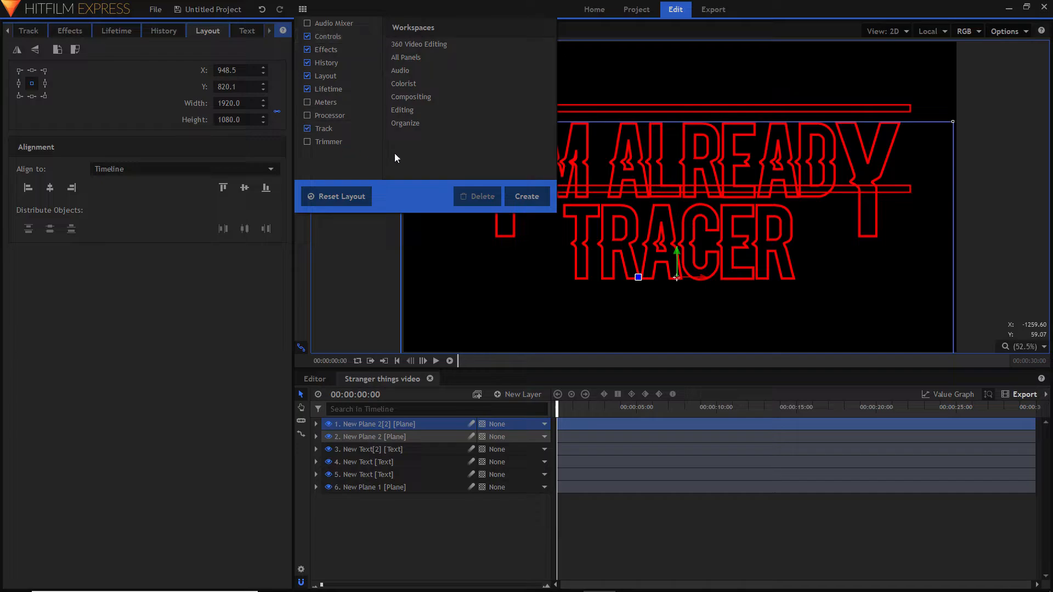
{"action": "left_click", "coordinate": [391, 305]}
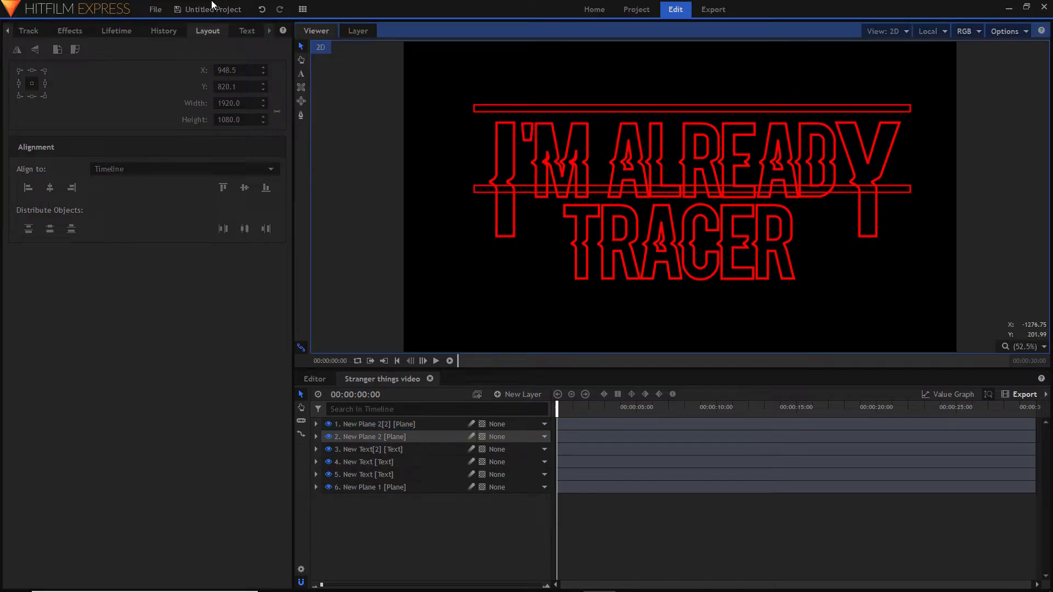
{"action": "left_click", "coordinate": [609, 190]}
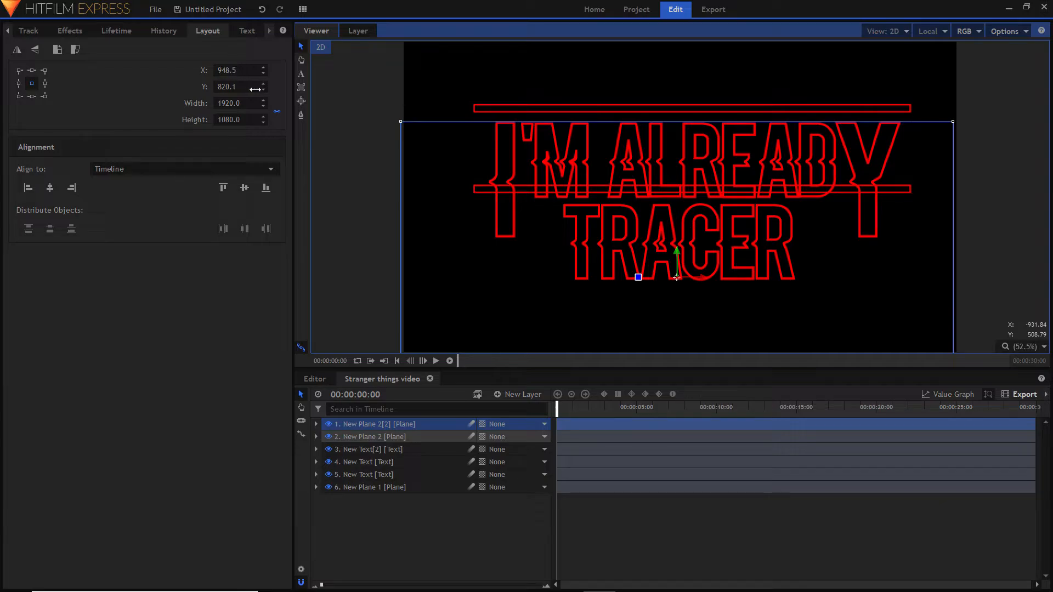
{"action": "left_click", "coordinate": [278, 112]}
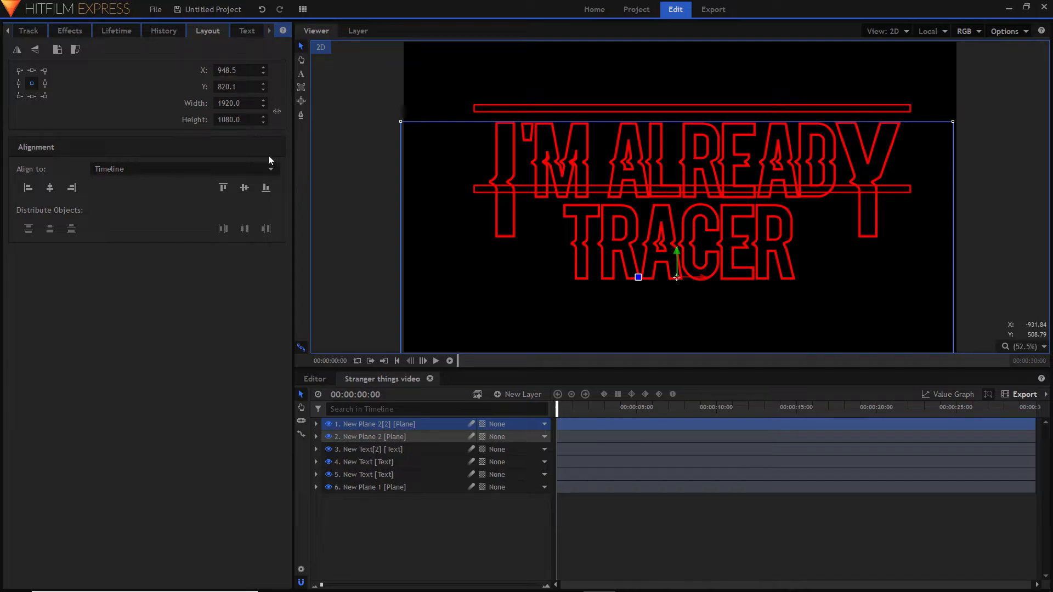
- Narrow the copied plane to a width of 374 and place its bar under the large I at about X 411, Y 1016
{"action": "left_click_drag", "start_coordinate": [241, 105], "coordinate": [8, 106]}
{"action": "left_click_drag", "start_coordinate": [663, 279], "coordinate": [540, 334]}
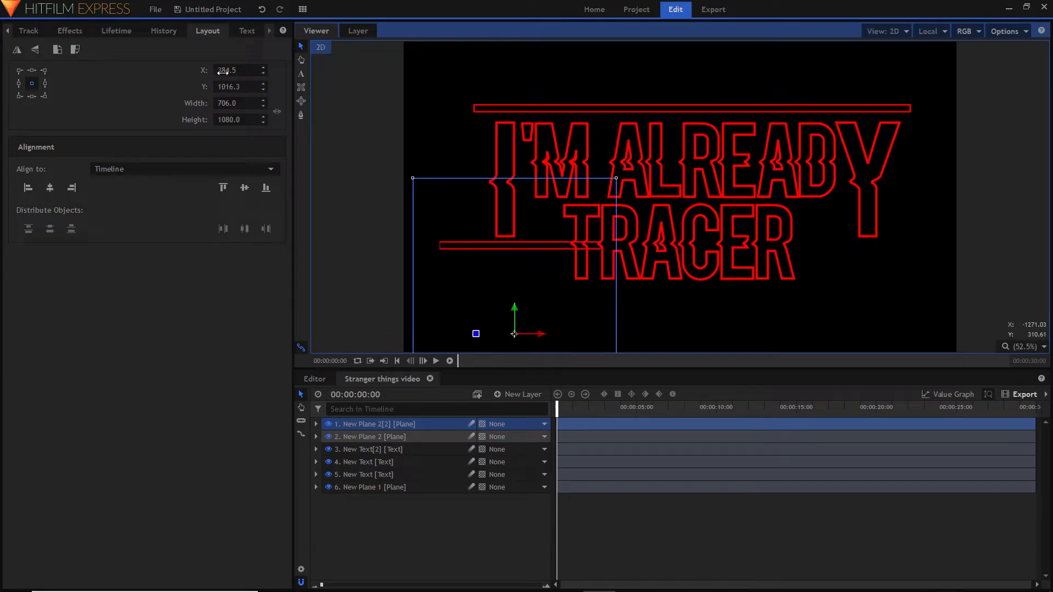
{"action": "left_click_drag", "start_coordinate": [218, 106], "coordinate": [122, 106]}
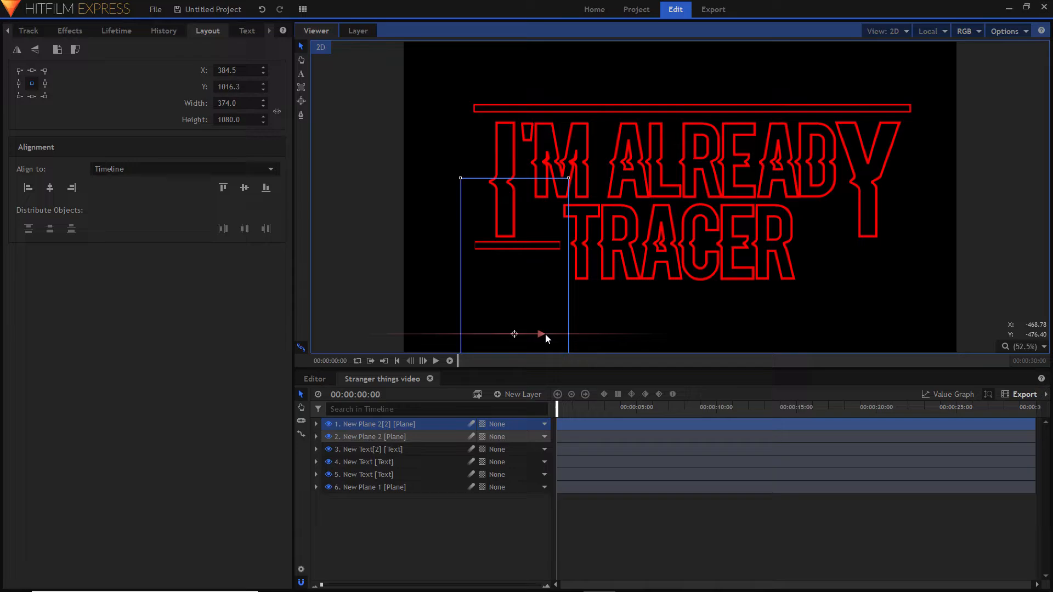
{"action": "left_click_drag", "start_coordinate": [545, 333], "coordinate": [554, 331]}
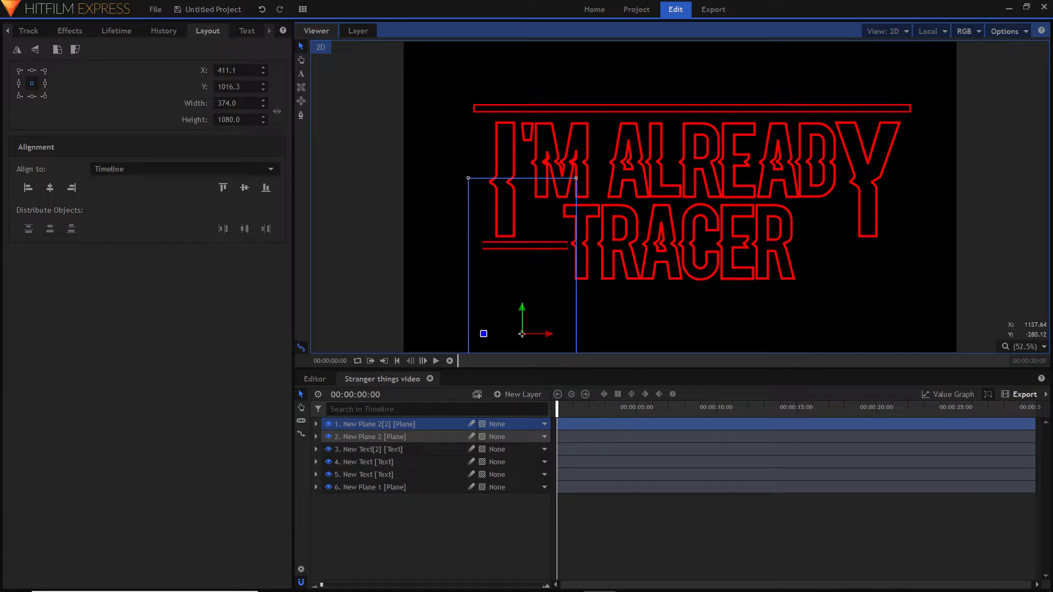
- Duplicate the short bar's plane layer under the large I and move the copy horizontally below the large Y, at X about 1509
{"action": "left_click", "coordinate": [999, 261]}
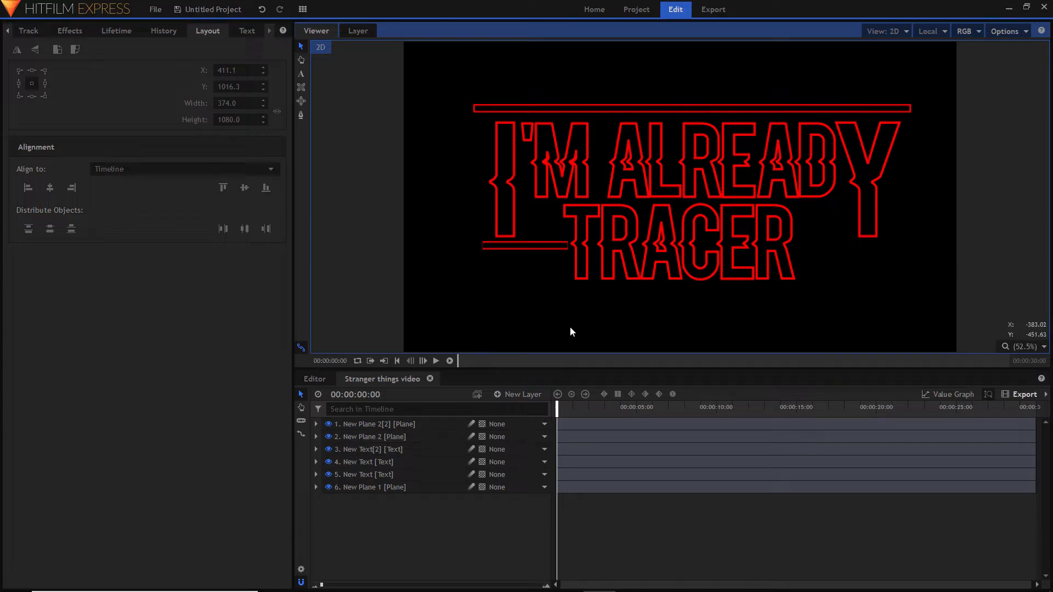
{"action": "left_click", "coordinate": [506, 252]}
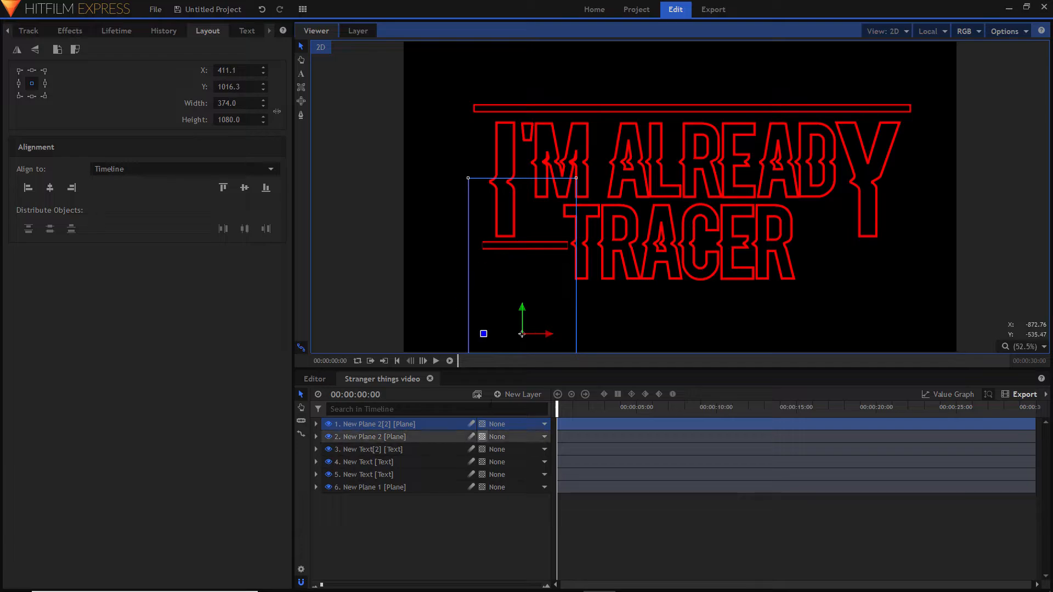
{"action": "right_click", "coordinate": [359, 422]}
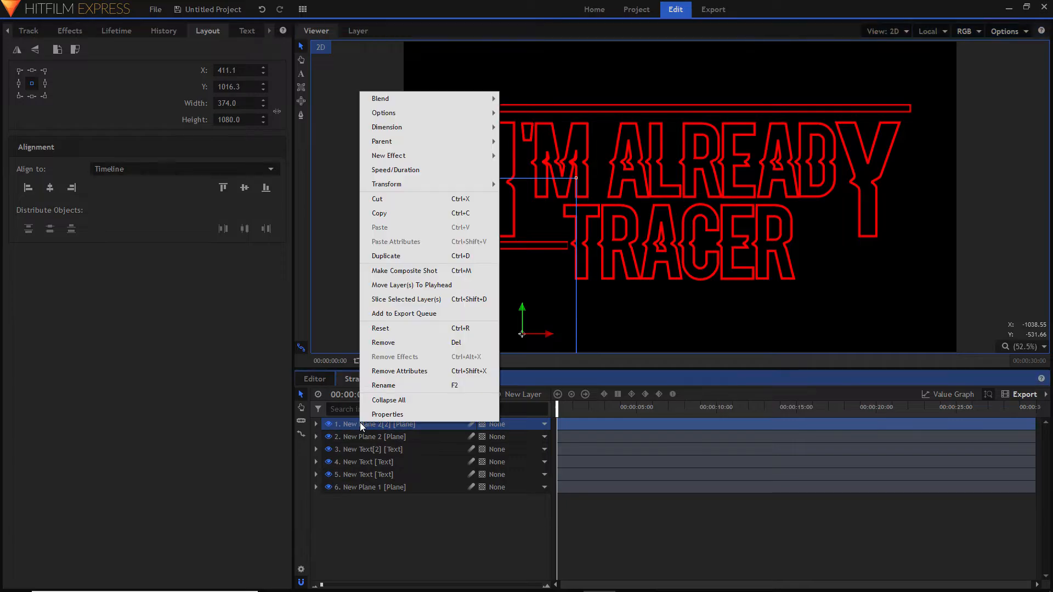
{"action": "left_click", "coordinate": [422, 250]}
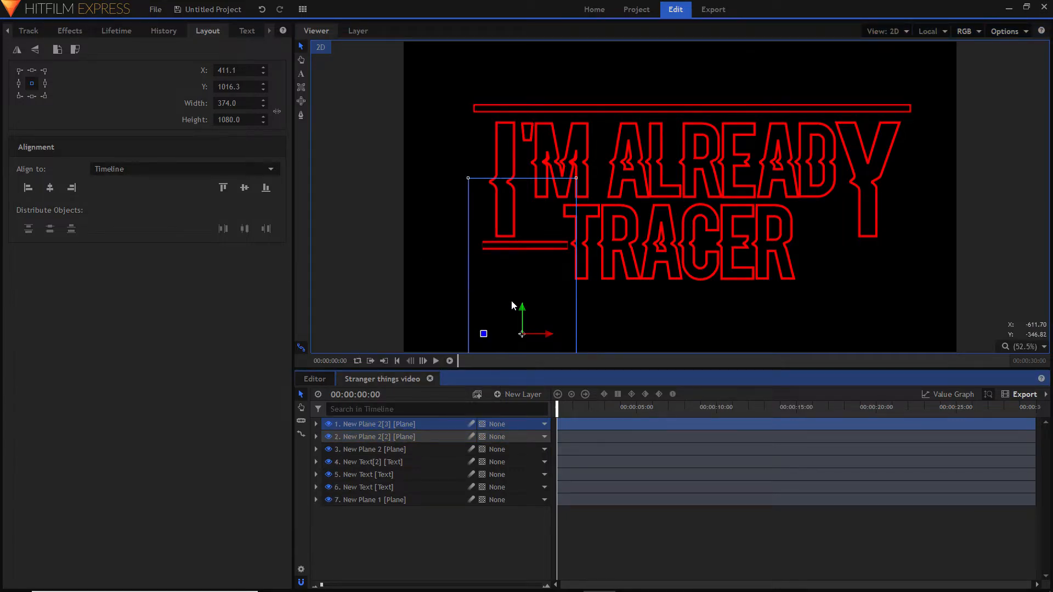
{"action": "left_click_drag", "start_coordinate": [547, 334], "coordinate": [863, 328]}
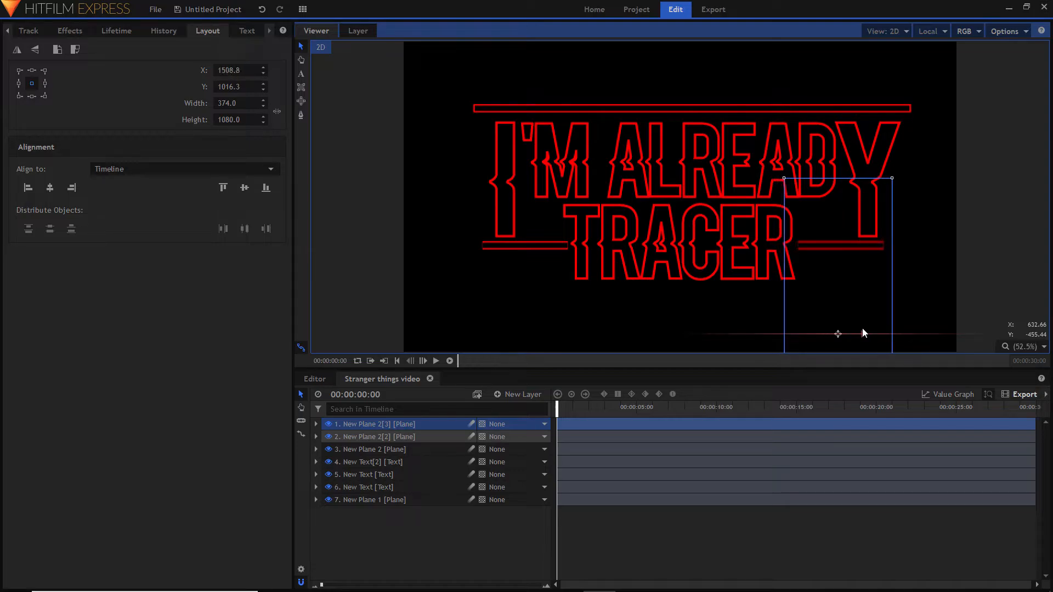
- Widen the copied plane under the large Y to 398 and shift it slightly back toward TRACER, to X about 1501
{"action": "left_click_drag", "start_coordinate": [225, 104], "coordinate": [238, 103]}
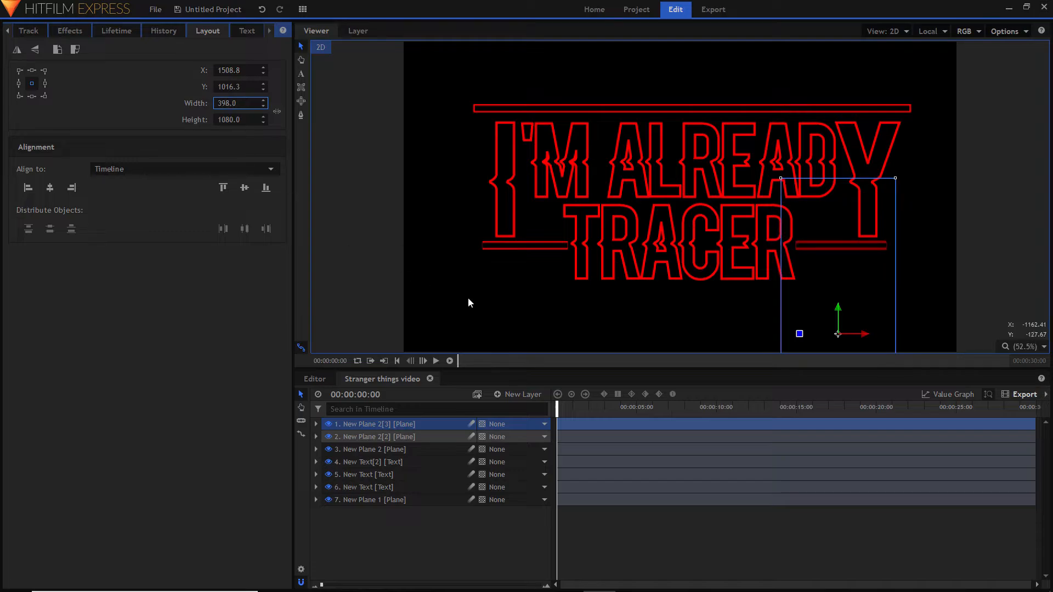
{"action": "left_click_drag", "start_coordinate": [854, 331], "coordinate": [852, 333]}
{"action": "left_click", "coordinate": [757, 529]}
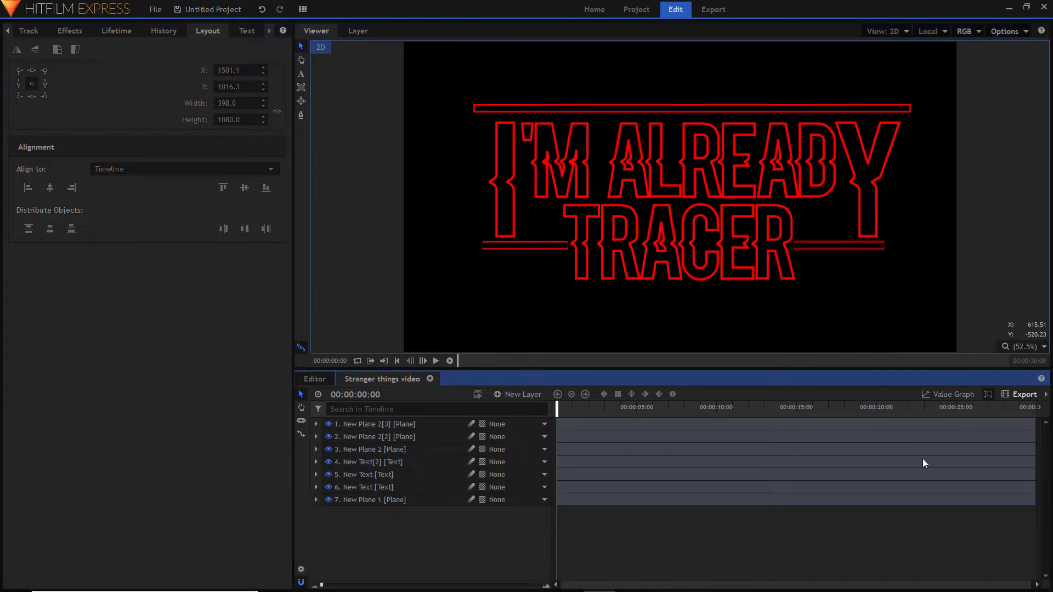
- Add a grade layer above all the title layers and apply the Lights & Flares Glow effect to it
{"action": "left_click", "coordinate": [68, 32]}
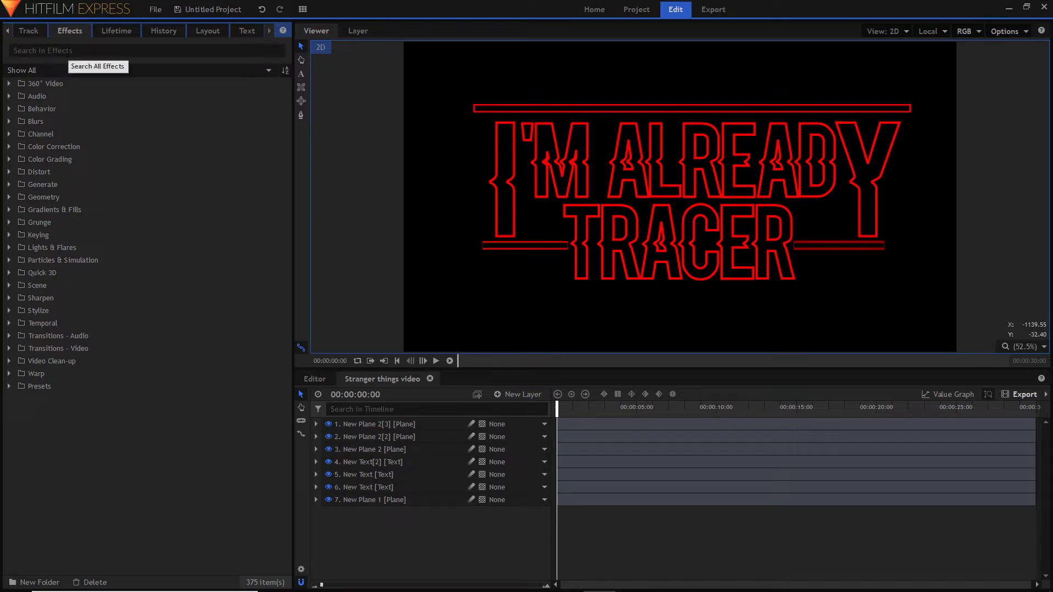
{"action": "left_click", "coordinate": [516, 394]}
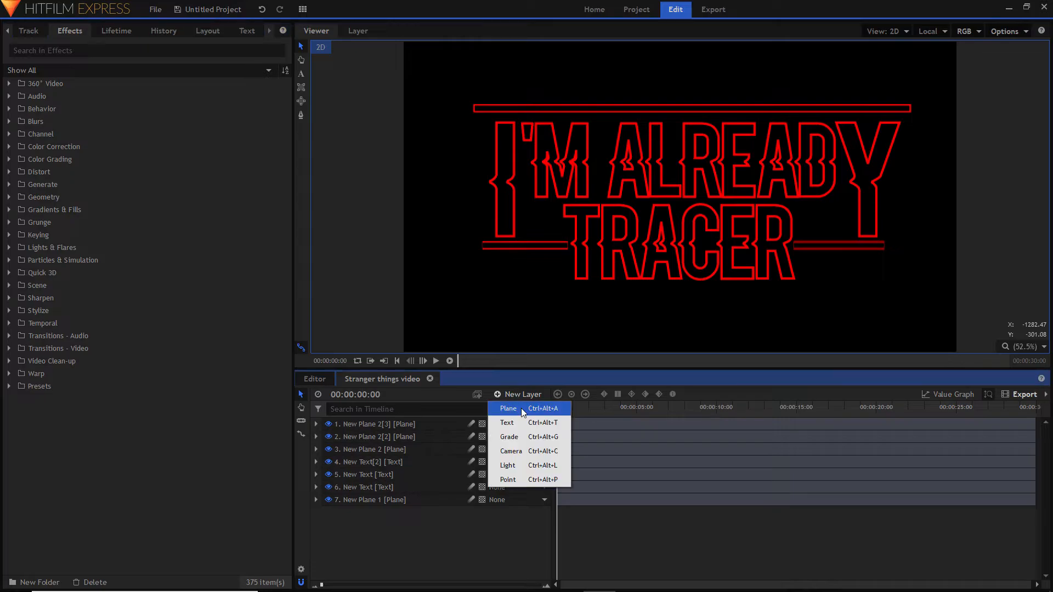
{"action": "left_click", "coordinate": [540, 436]}
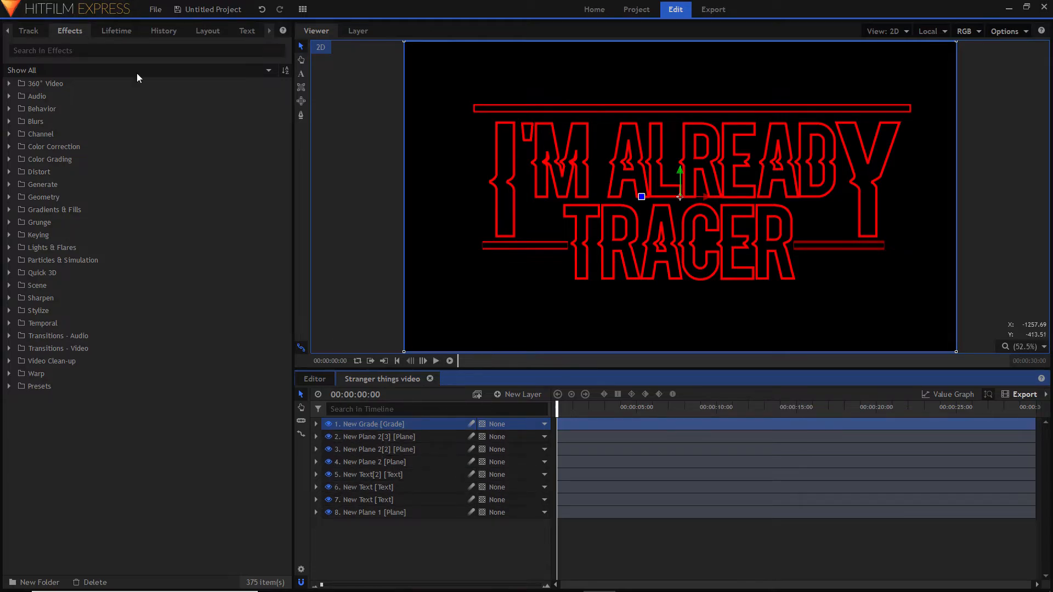
{"action": "left_click", "coordinate": [102, 51]}
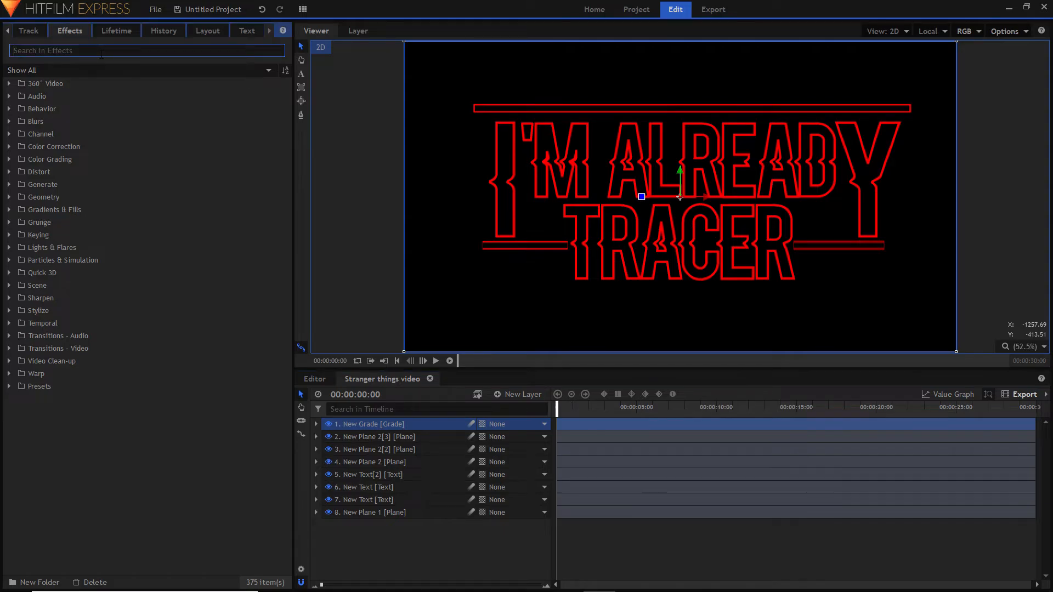
{"action": "type", "text": "glow"}
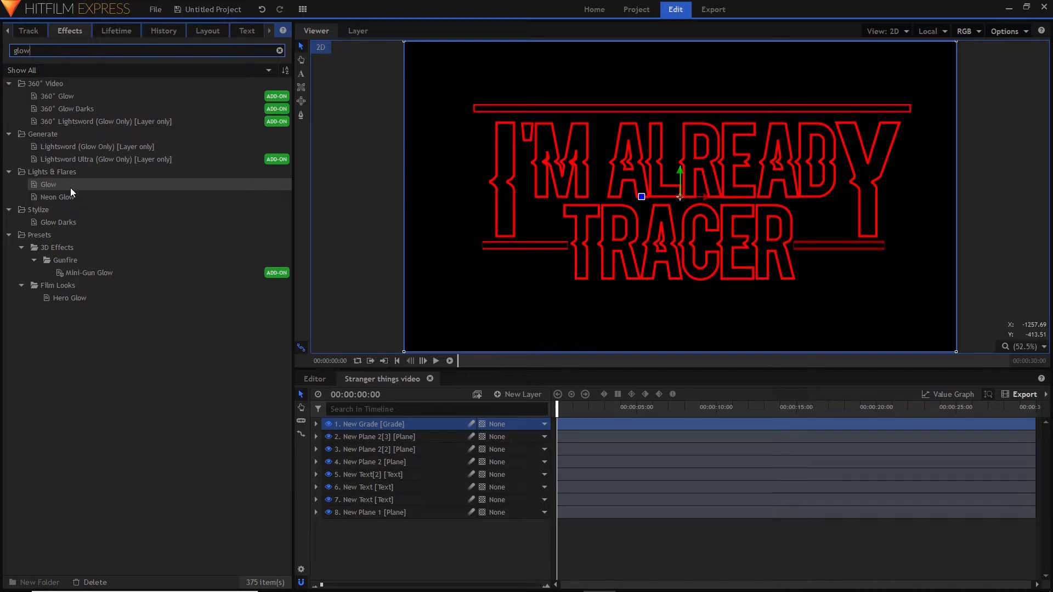
{"action": "left_click", "coordinate": [71, 186]}
{"action": "left_click_drag", "start_coordinate": [70, 187], "coordinate": [385, 423]}
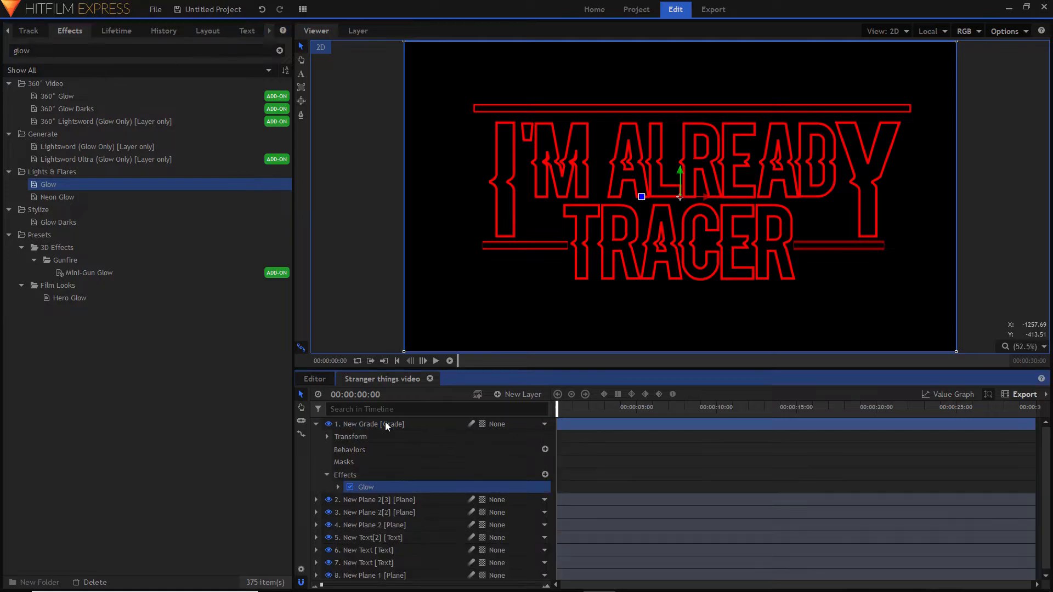
- Set the grade layer's Glow to intensity 2.0, threshold 43% and radius 150 px
{"action": "left_click", "coordinate": [338, 487]}
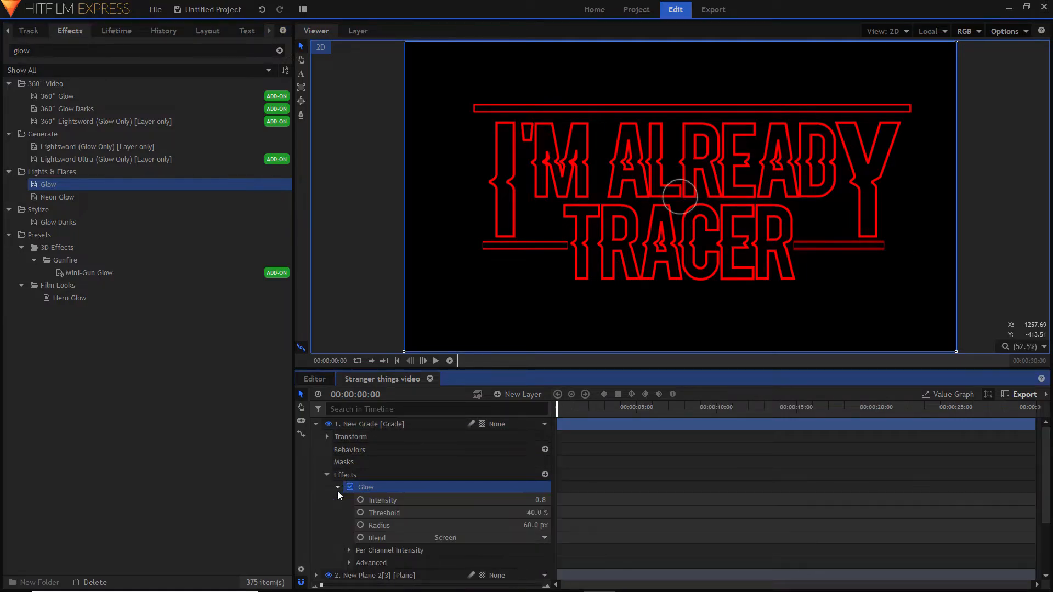
{"action": "scroll", "coordinate": [368, 493], "scroll_direction": "down", "scroll_amount": 2}
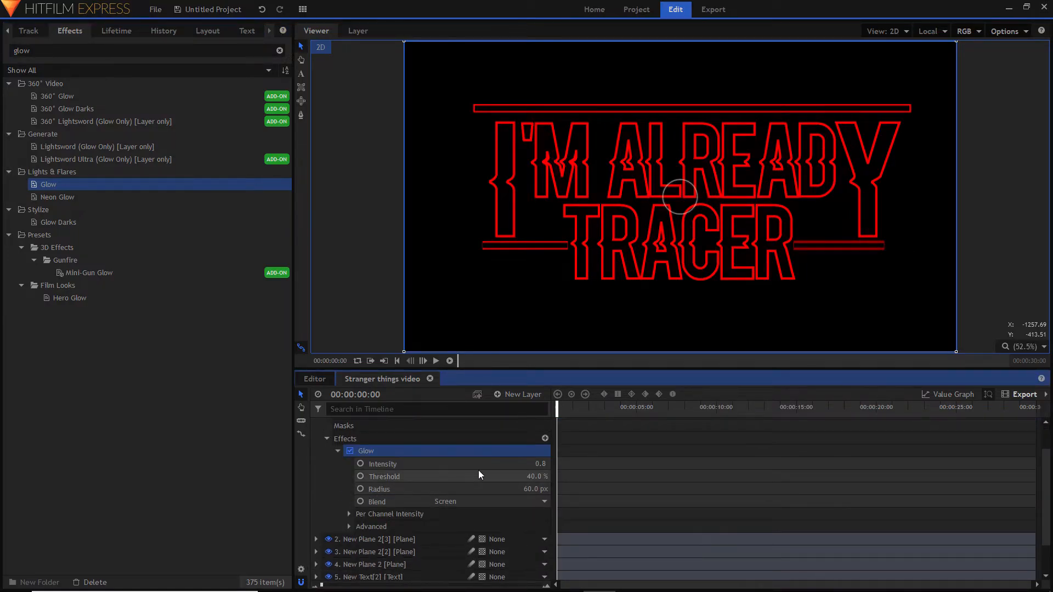
{"action": "left_click", "coordinate": [333, 454]}
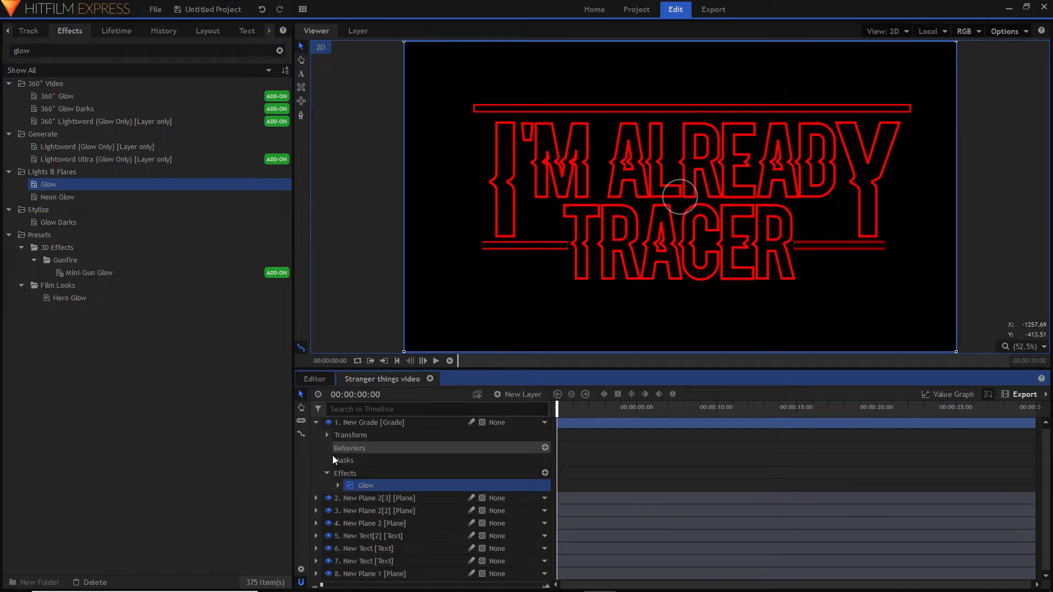
{"action": "left_click", "coordinate": [335, 486]}
{"action": "left_click_drag", "start_coordinate": [521, 495], "coordinate": [538, 495]}
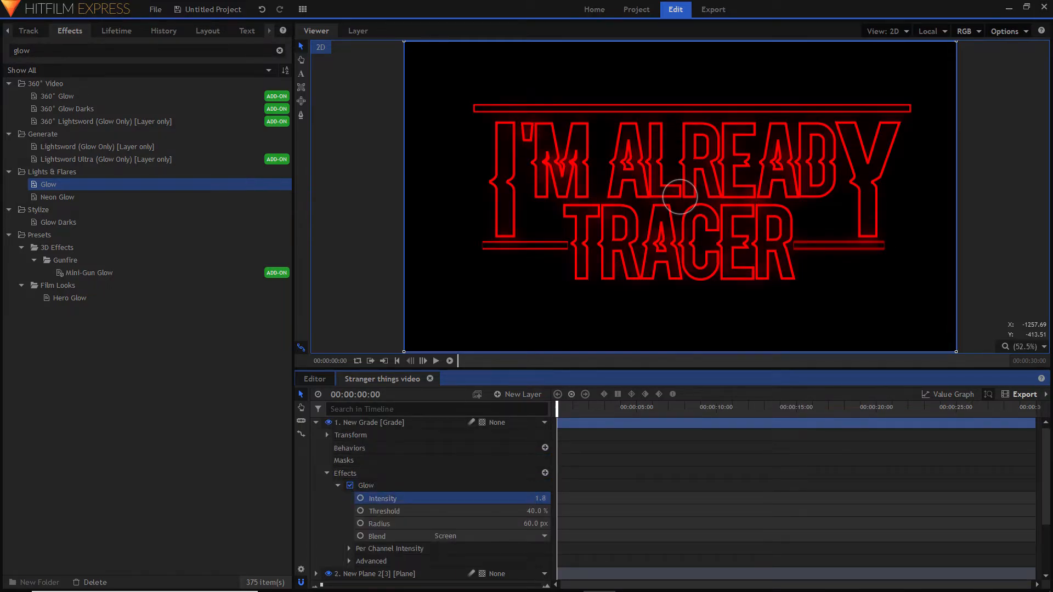
{"action": "left_click_drag", "start_coordinate": [527, 511], "coordinate": [499, 511]}
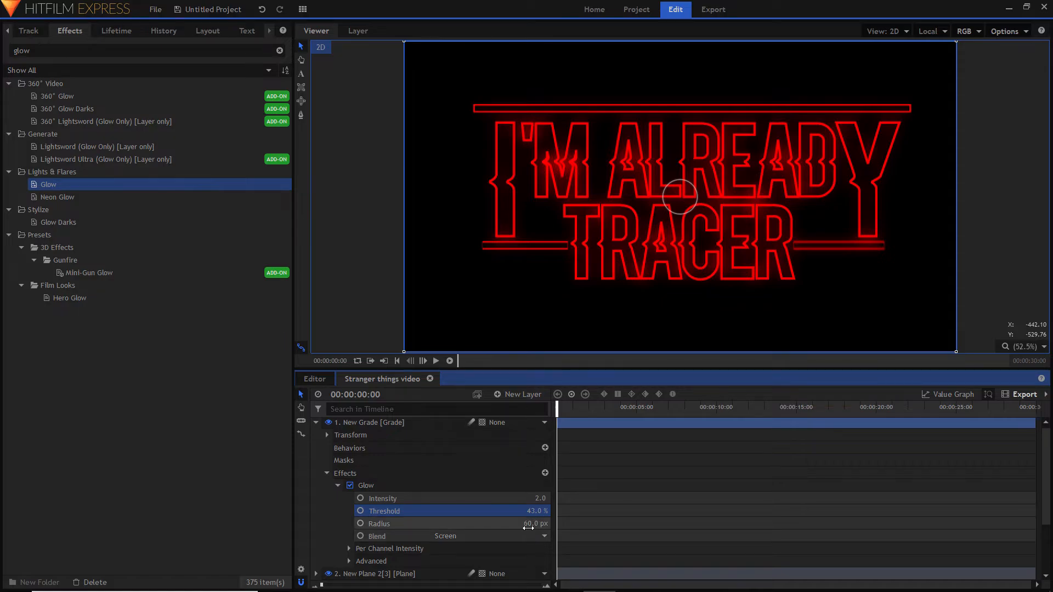
{"action": "left_click_drag", "start_coordinate": [528, 528], "coordinate": [578, 528]}
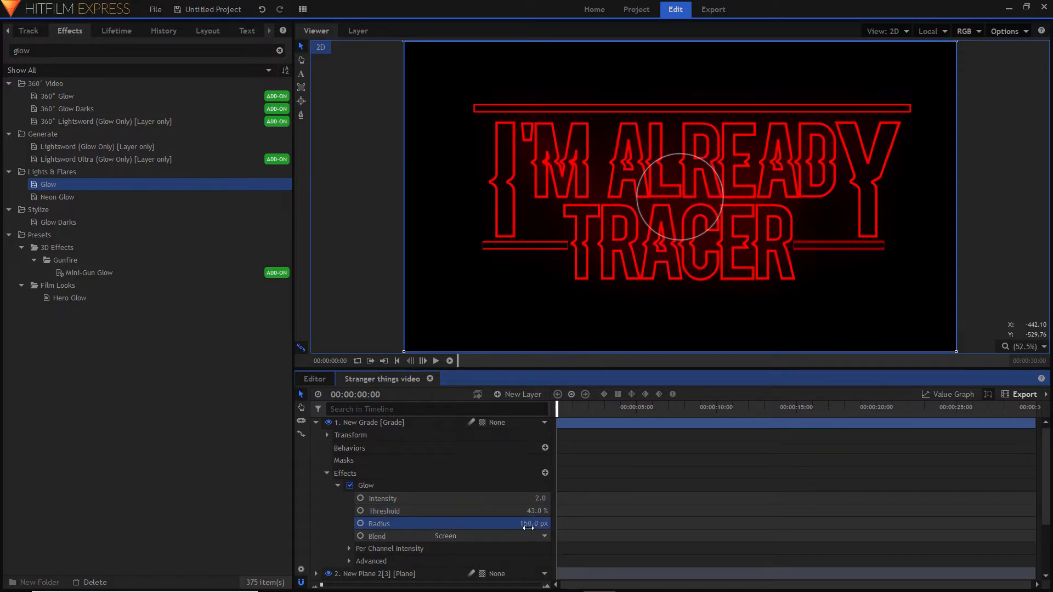
{"action": "left_click", "coordinate": [238, 445]}
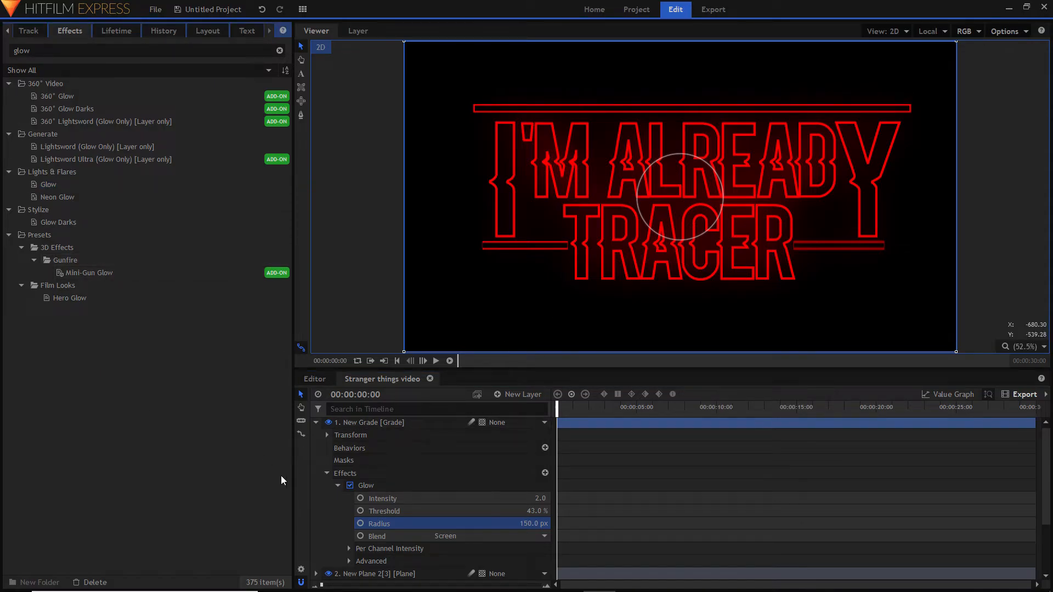
{"action": "left_click", "coordinate": [312, 424]}
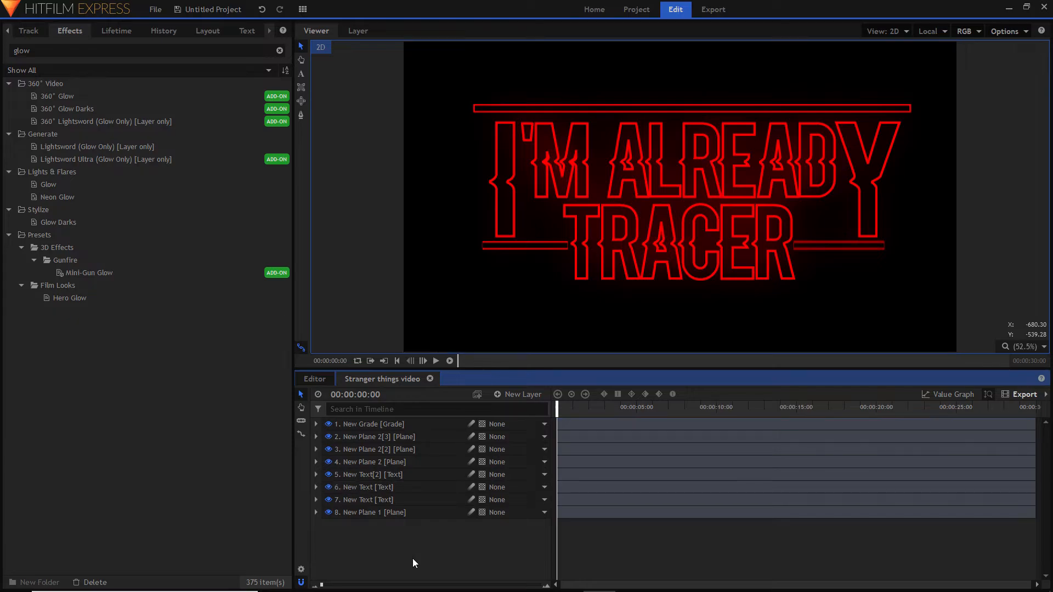
- Apply the Neon Glow effect to the grade layer and set its color to pure red (255, 0, 0)
{"action": "left_click", "coordinate": [62, 197]}
{"action": "left_click_drag", "start_coordinate": [62, 197], "coordinate": [372, 425]}
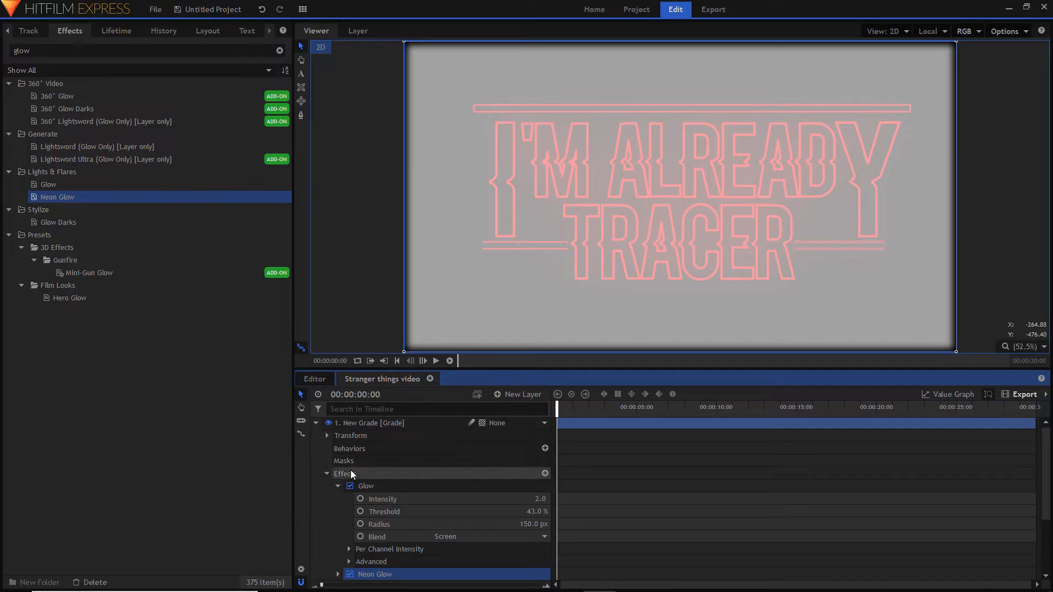
{"action": "left_click", "coordinate": [338, 486]}
{"action": "left_click", "coordinate": [327, 475]}
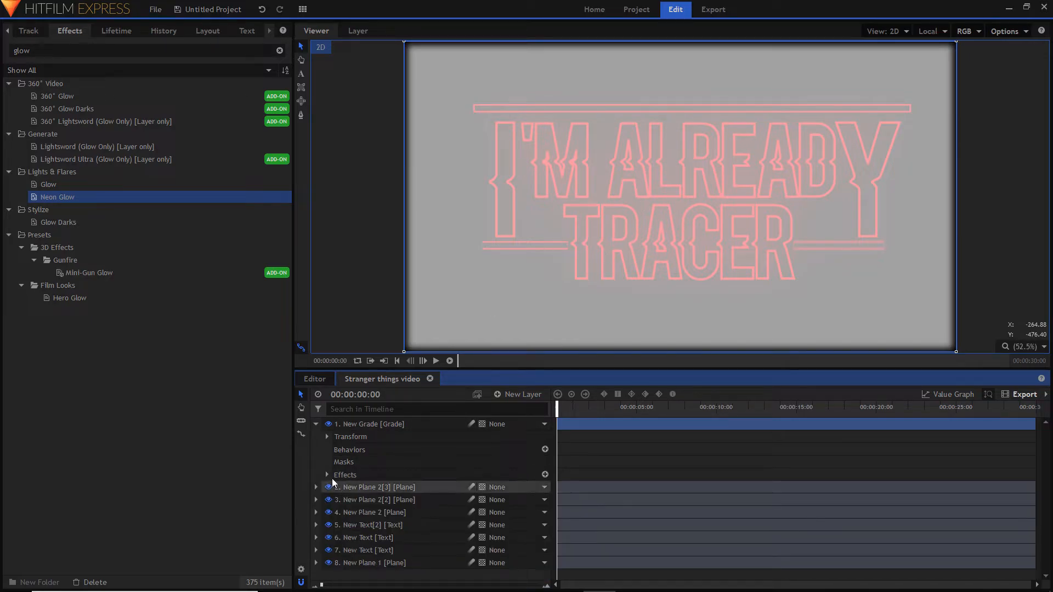
{"action": "left_click", "coordinate": [327, 474]}
{"action": "scroll", "coordinate": [348, 512], "scroll_direction": "down", "scroll_amount": 3}
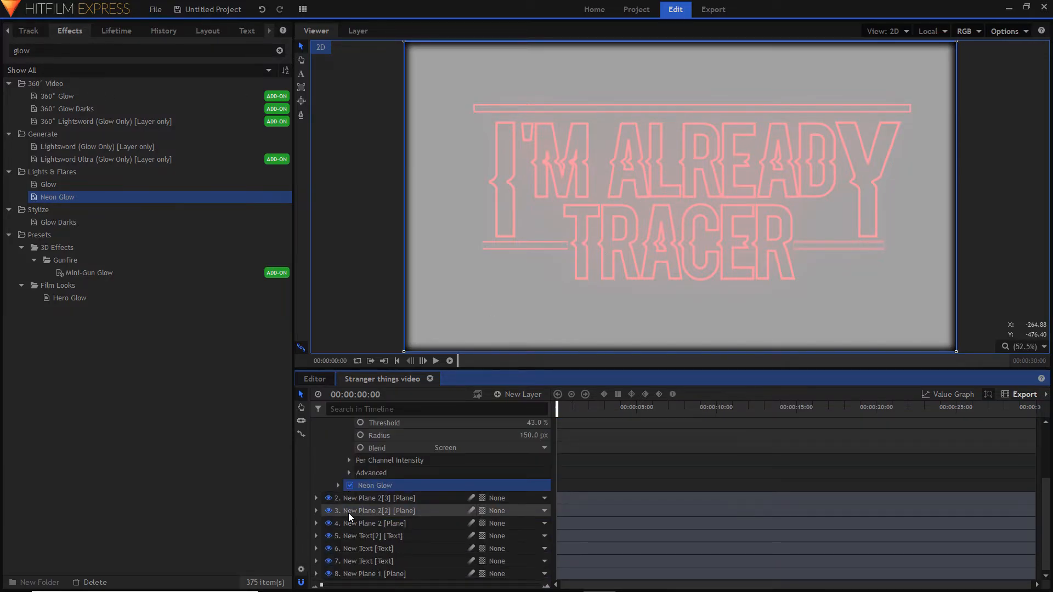
{"action": "left_click", "coordinate": [338, 485]}
{"action": "scroll", "coordinate": [469, 449], "scroll_direction": "down", "scroll_amount": 1}
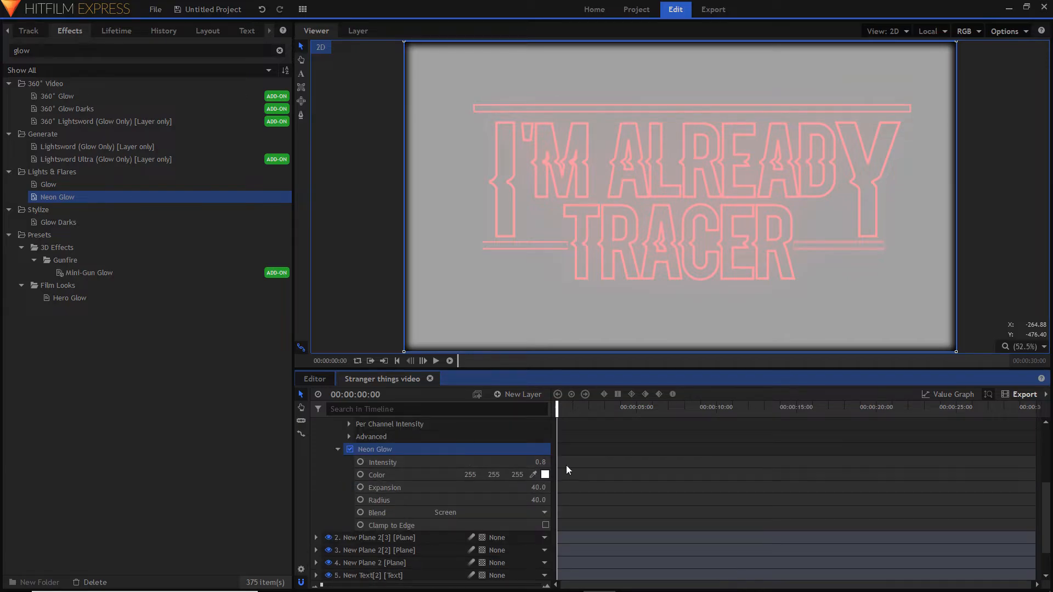
{"action": "left_click", "coordinate": [545, 475]}
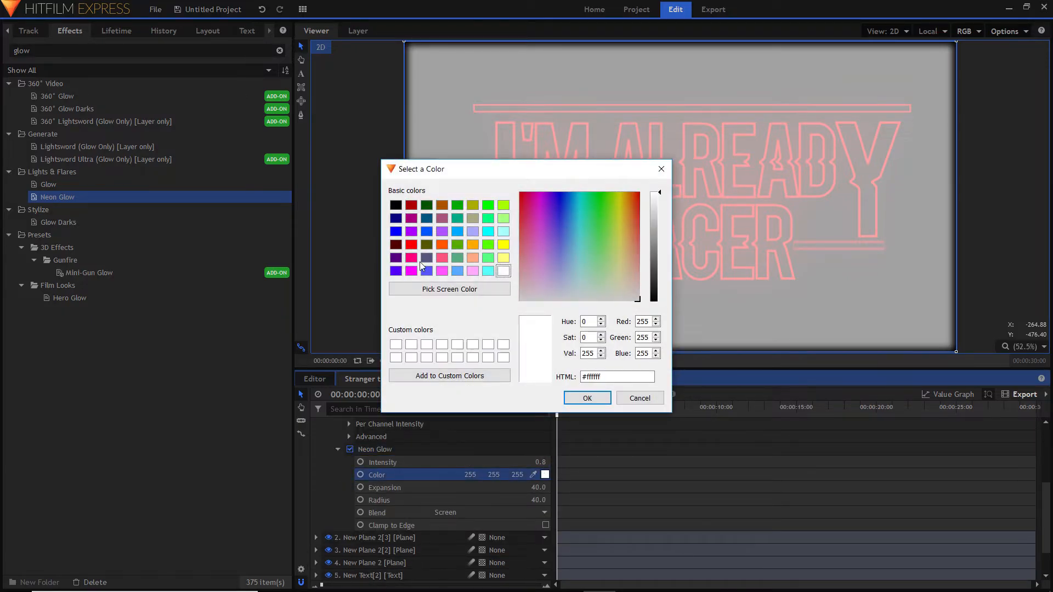
{"action": "left_click", "coordinate": [411, 247]}
{"action": "left_click", "coordinate": [592, 398]}
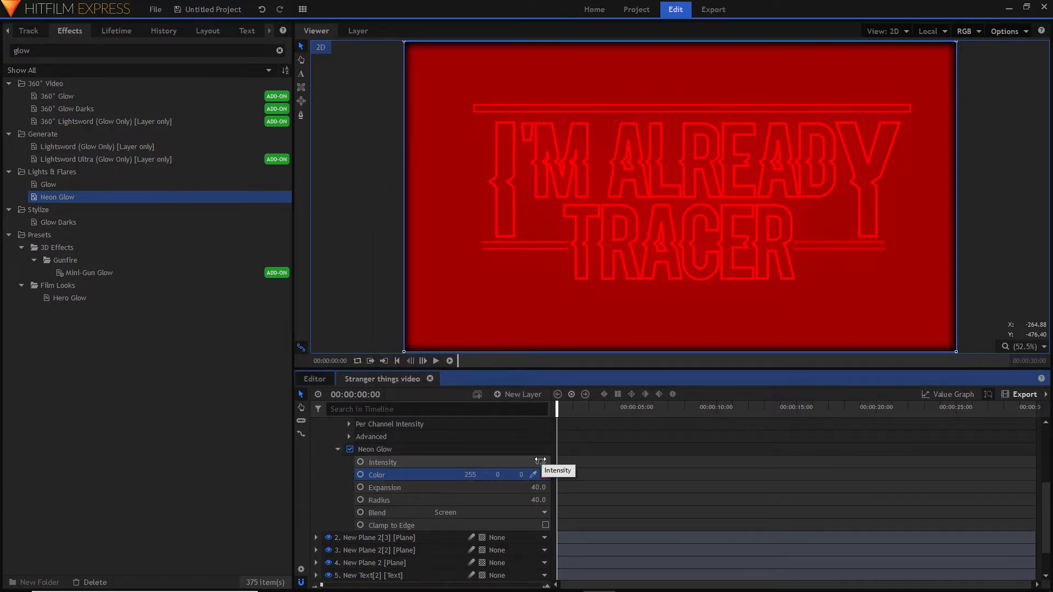
- Reduce the Neon Glow's intensity, expansion and radius to 0
{"action": "left_click_drag", "start_coordinate": [541, 462], "coordinate": [531, 462]}
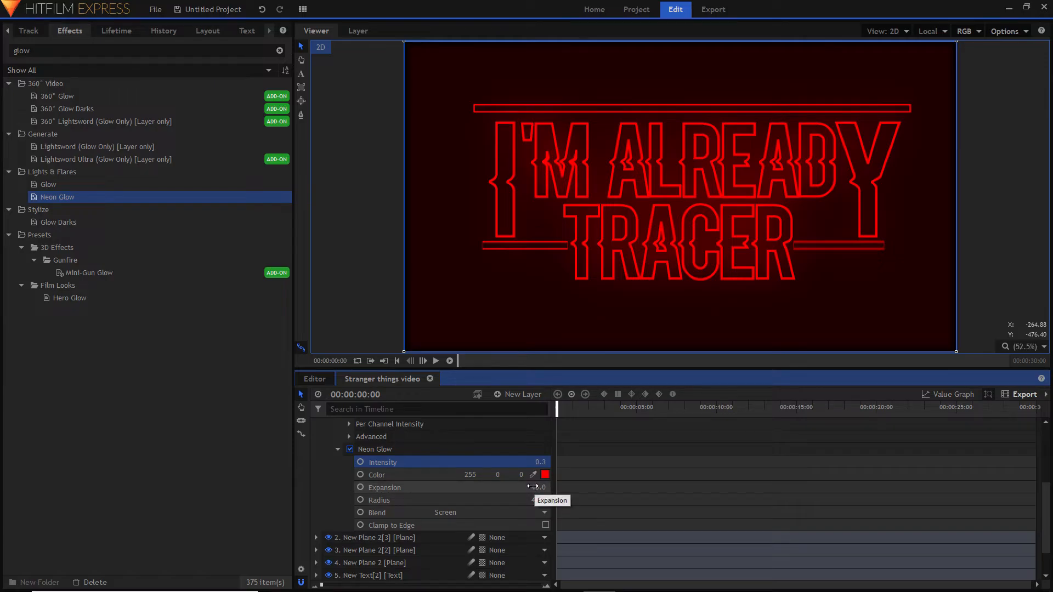
{"action": "left_click_drag", "start_coordinate": [540, 487], "coordinate": [531, 499]}
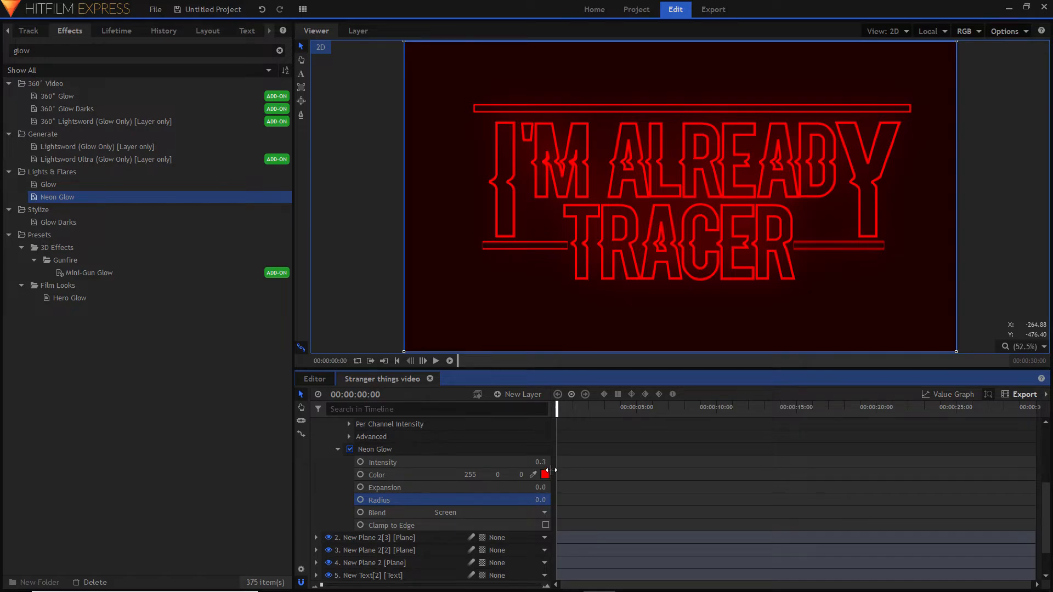
{"action": "left_click_drag", "start_coordinate": [541, 463], "coordinate": [546, 462]}
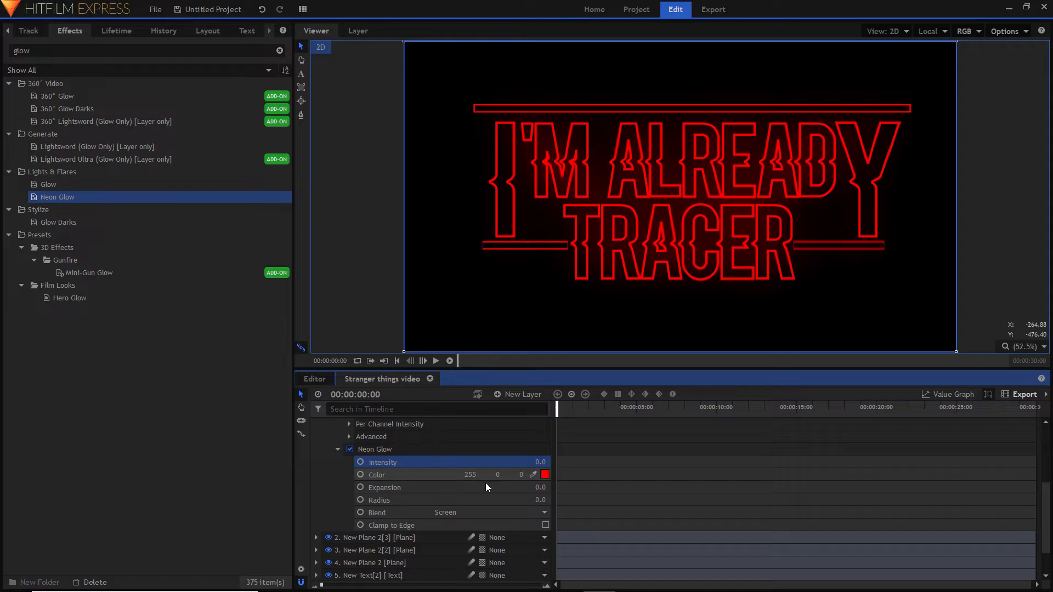
- Set the Neon Glow to intensity 0.3, expansion 322 and radius 512 for a soft red halo around the title
{"action": "left_click_drag", "start_coordinate": [540, 488], "coordinate": [616, 488]}
{"action": "left_click_drag", "start_coordinate": [536, 461], "coordinate": [608, 488]}
{"action": "left_click_drag", "start_coordinate": [536, 501], "coordinate": [722, 500]}
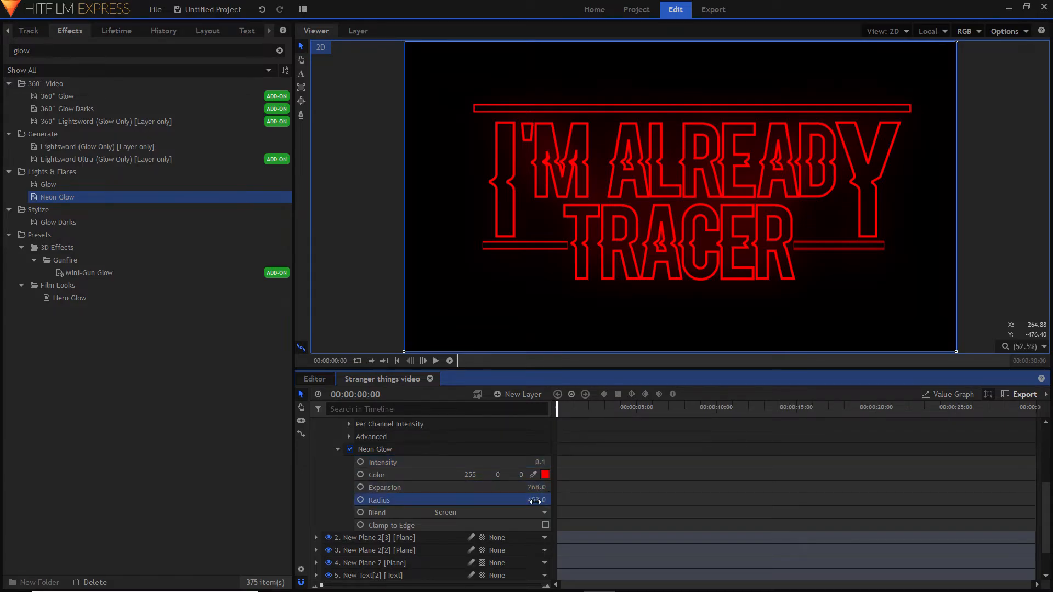
{"action": "left_click", "coordinate": [541, 465]}
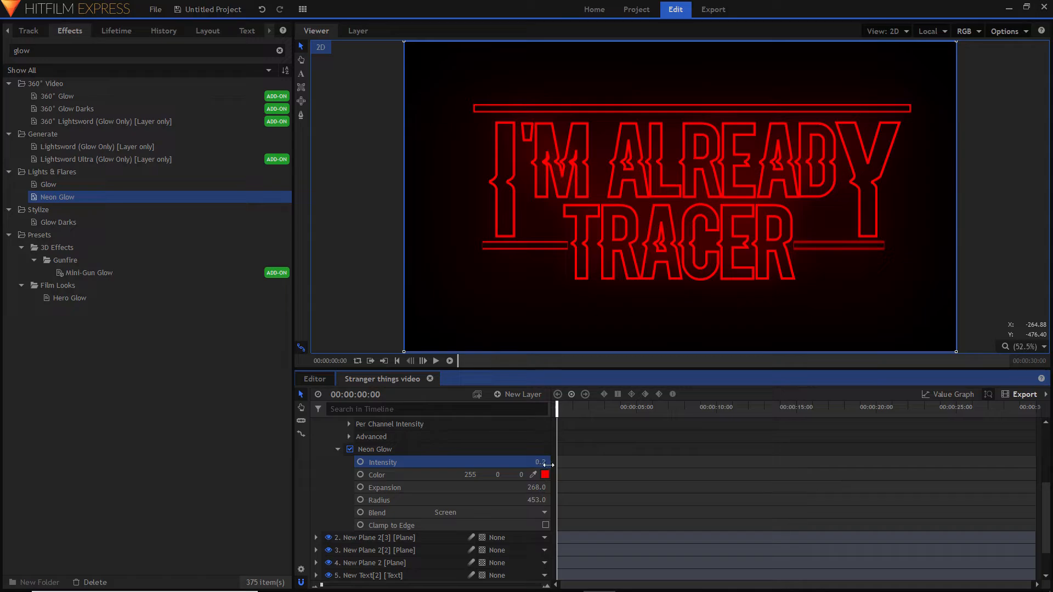
{"action": "left_click_drag", "start_coordinate": [549, 462], "coordinate": [555, 462]}
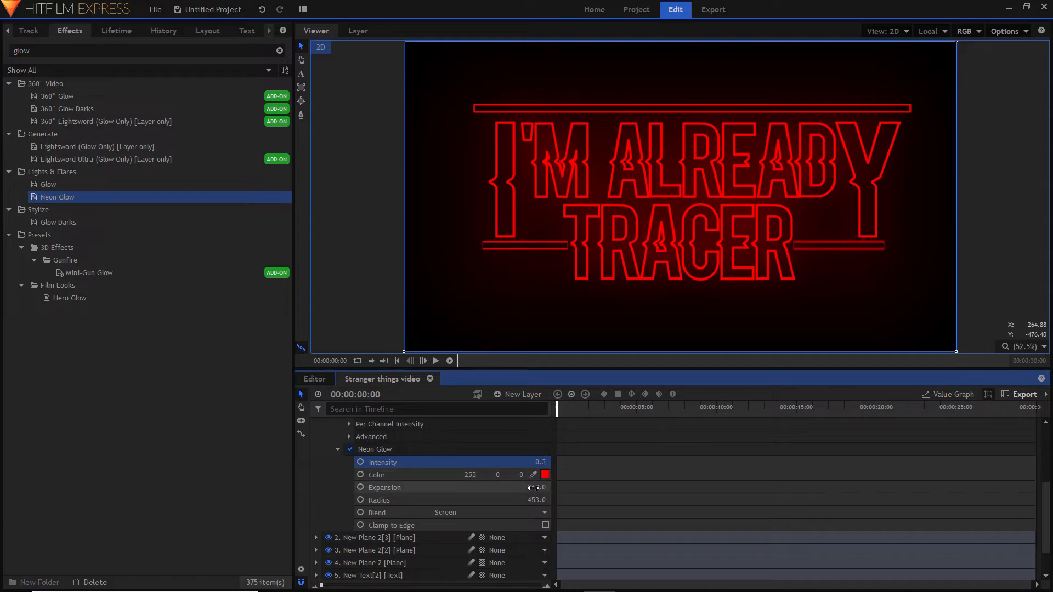
{"action": "mouse_move", "coordinate": [541, 487]}
{"action": "left_mouse_down"}
{"action": "mouse_move", "coordinate": [551, 487]}
{"action": "mouse_move", "coordinate": [539, 487]}
{"action": "mouse_move", "coordinate": [538, 501]}
{"action": "mouse_move", "coordinate": [552, 500]}
{"action": "left_mouse_up"}
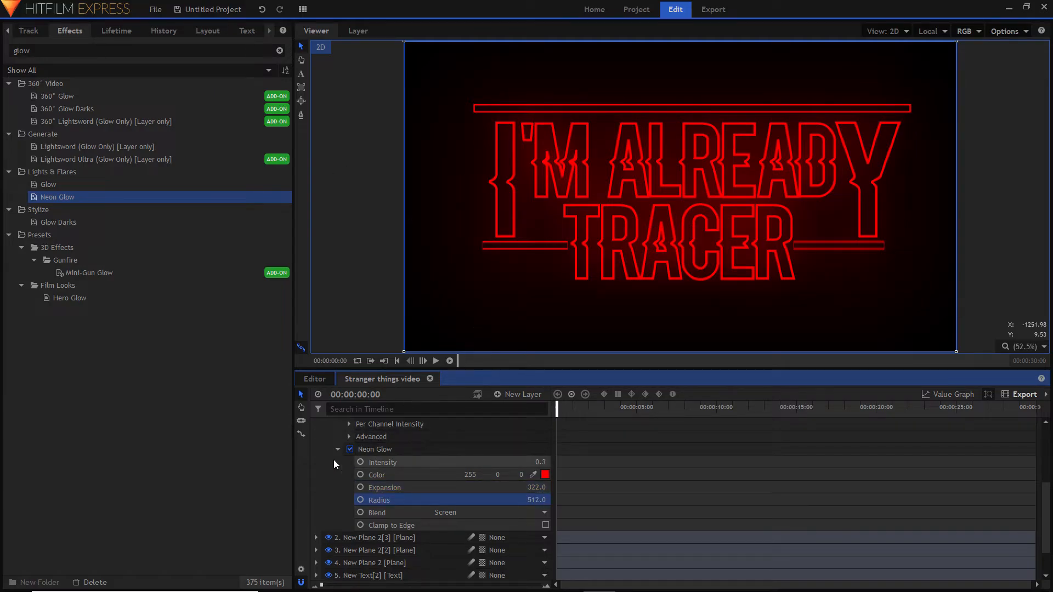
{"action": "scroll", "coordinate": [355, 459], "scroll_direction": "up", "scroll_amount": 3}
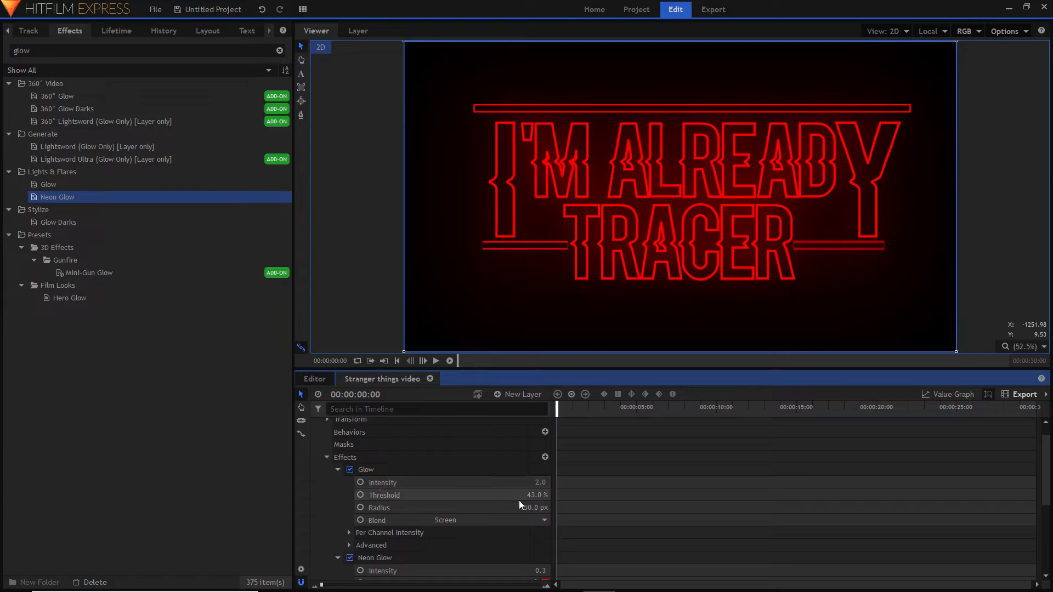
- Set the grade layer's Glow to intensity 2.3 and threshold 34%, collapsing and deselecting the layer when done
{"action": "mouse_move", "coordinate": [539, 483]}
{"action": "left_mouse_down"}
{"action": "mouse_move", "coordinate": [557, 496]}
{"action": "mouse_move", "coordinate": [540, 496]}
{"action": "mouse_move", "coordinate": [541, 483]}
{"action": "left_mouse_up"}
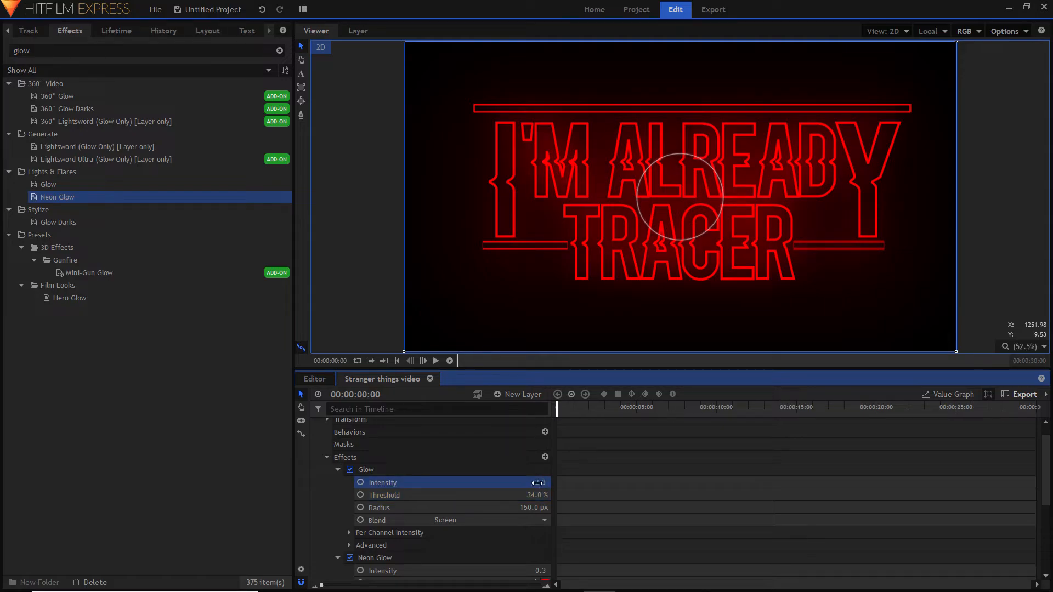
{"action": "scroll", "coordinate": [322, 439], "scroll_direction": "up", "scroll_amount": 1}
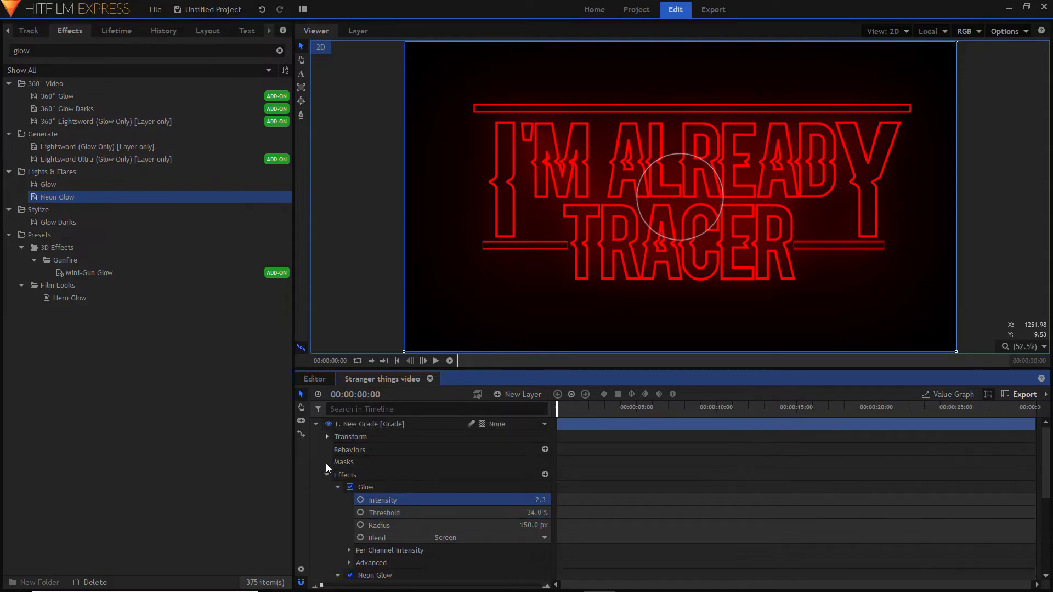
{"action": "left_click", "coordinate": [316, 424]}
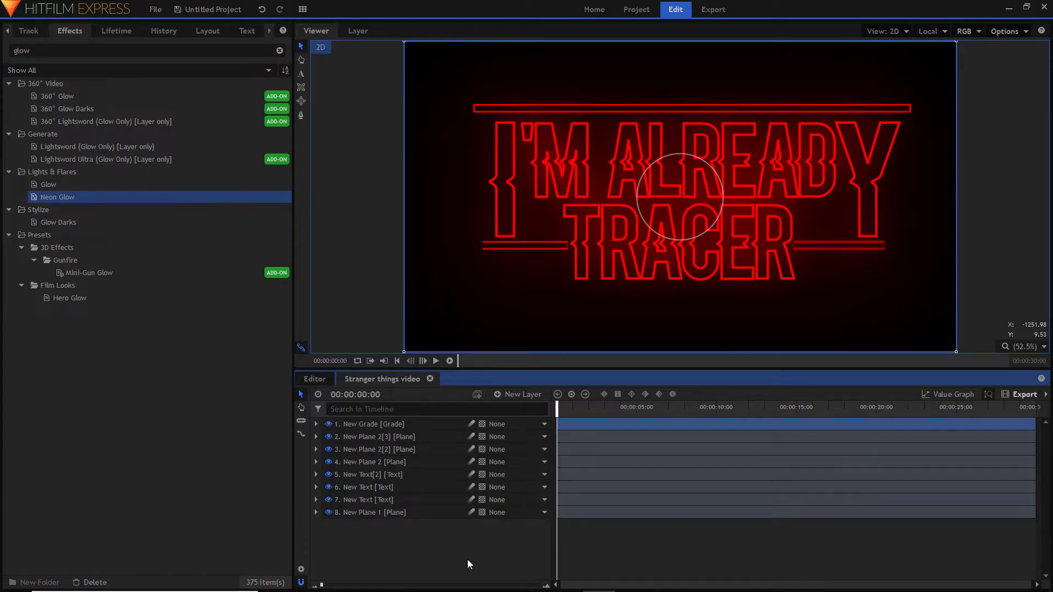
{"action": "left_click", "coordinate": [571, 565]}
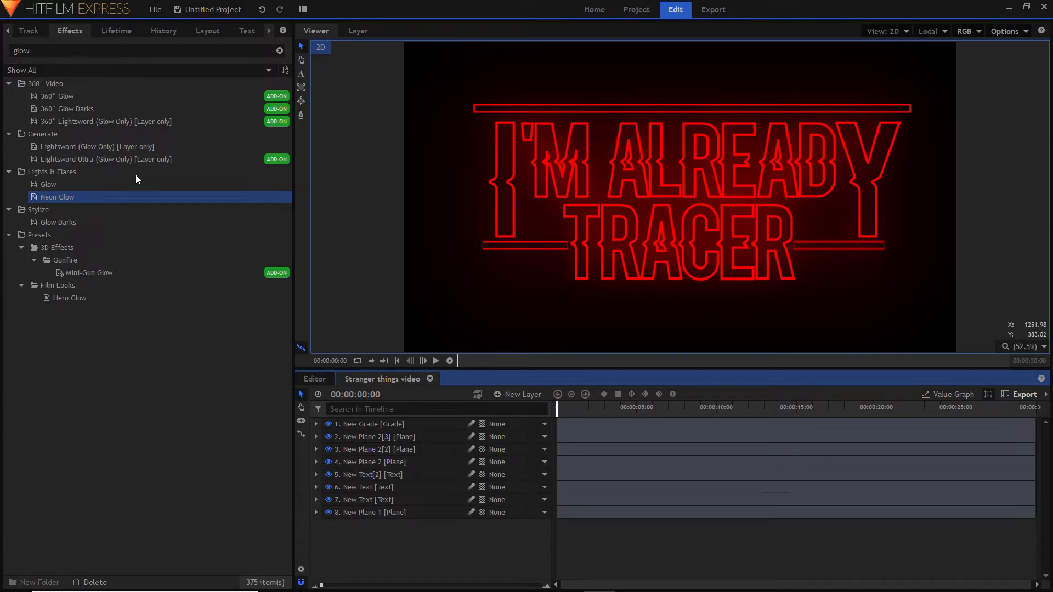
- Create a new composite shot named "stranger things animation" with the 1080p Full HD @ 60 fps template and 30-second duration
{"action": "left_click", "coordinate": [8, 30]}
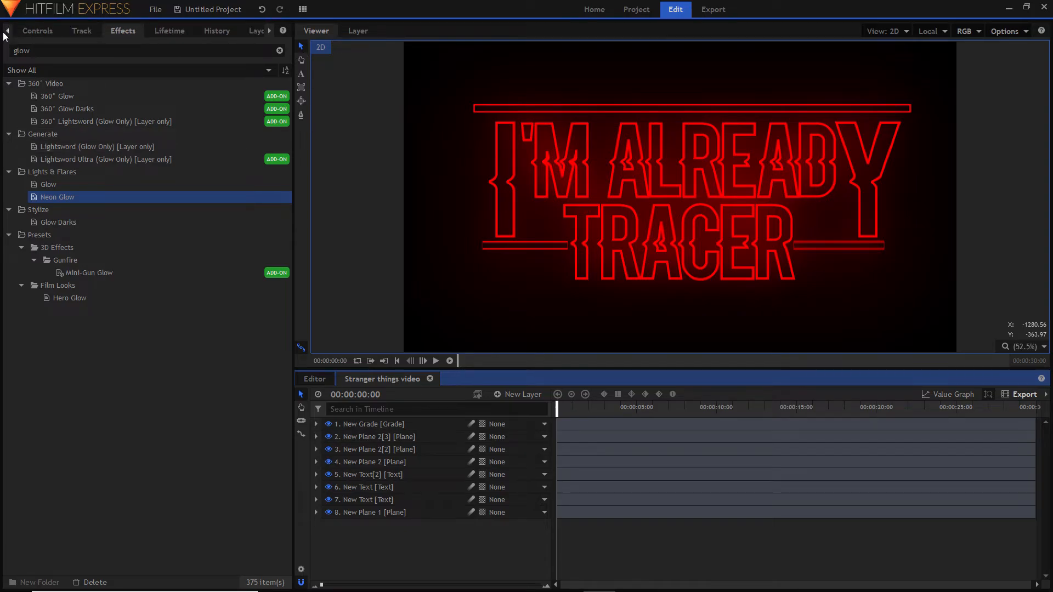
{"action": "left_click", "coordinate": [7, 30]}
{"action": "left_click", "coordinate": [35, 30]}
{"action": "left_click", "coordinate": [104, 51]}
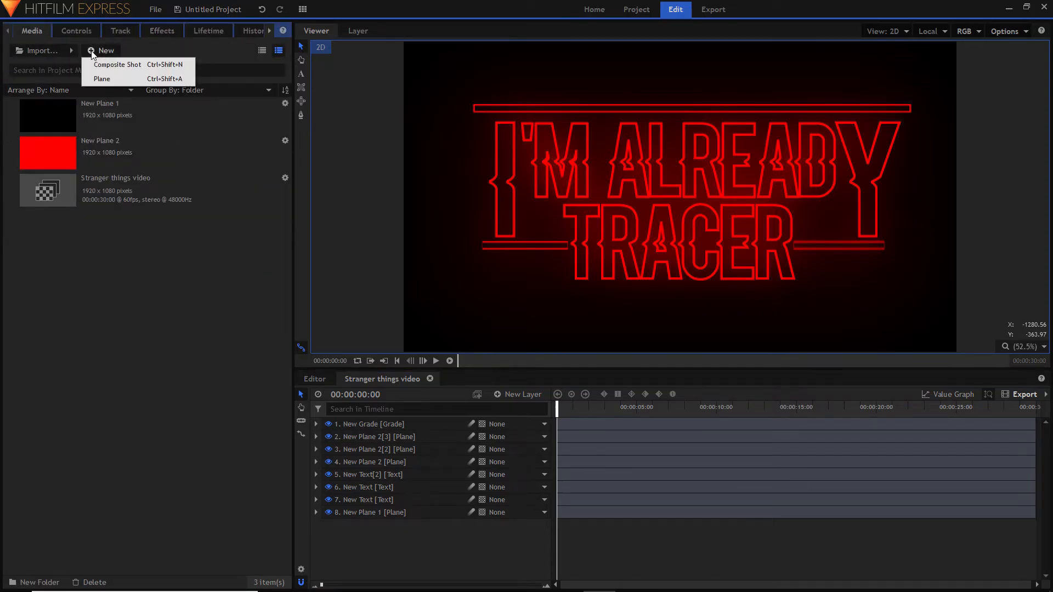
{"action": "left_click", "coordinate": [102, 64]}
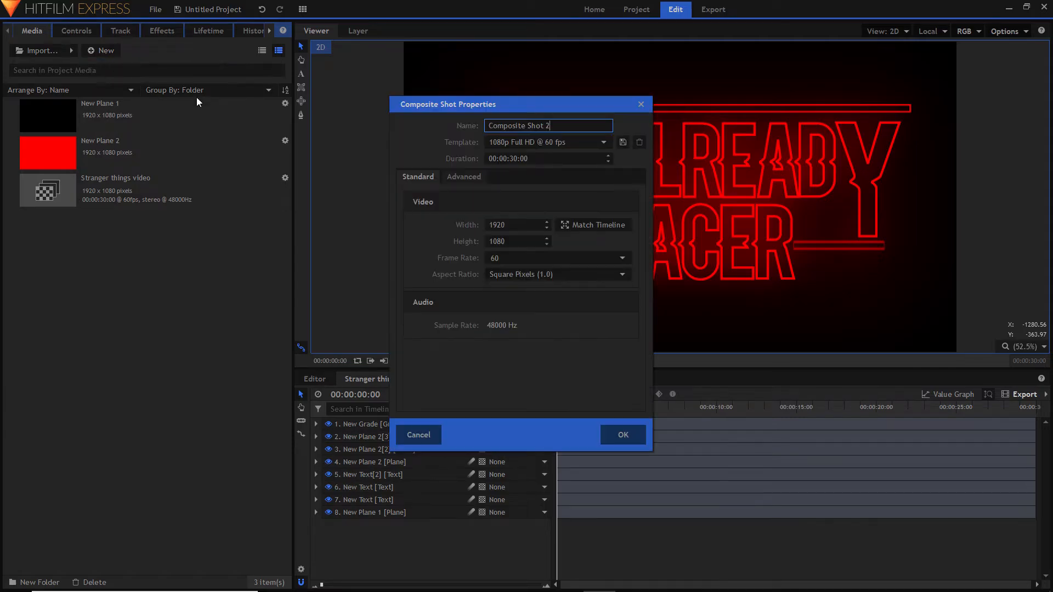
{"action": "key", "text": "BackSpace"}
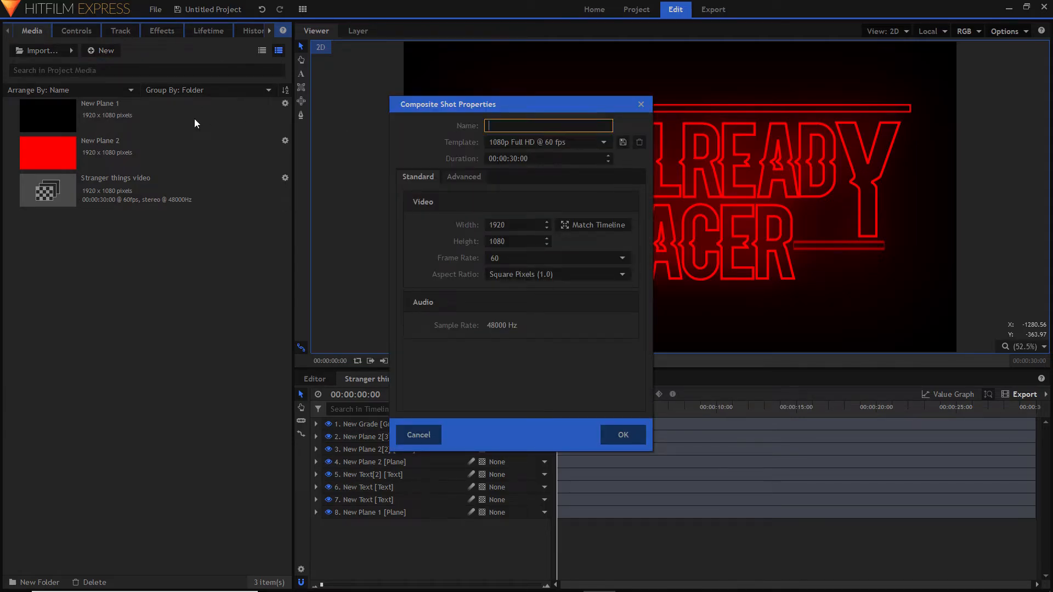
{"action": "type", "text": "stranger things "}
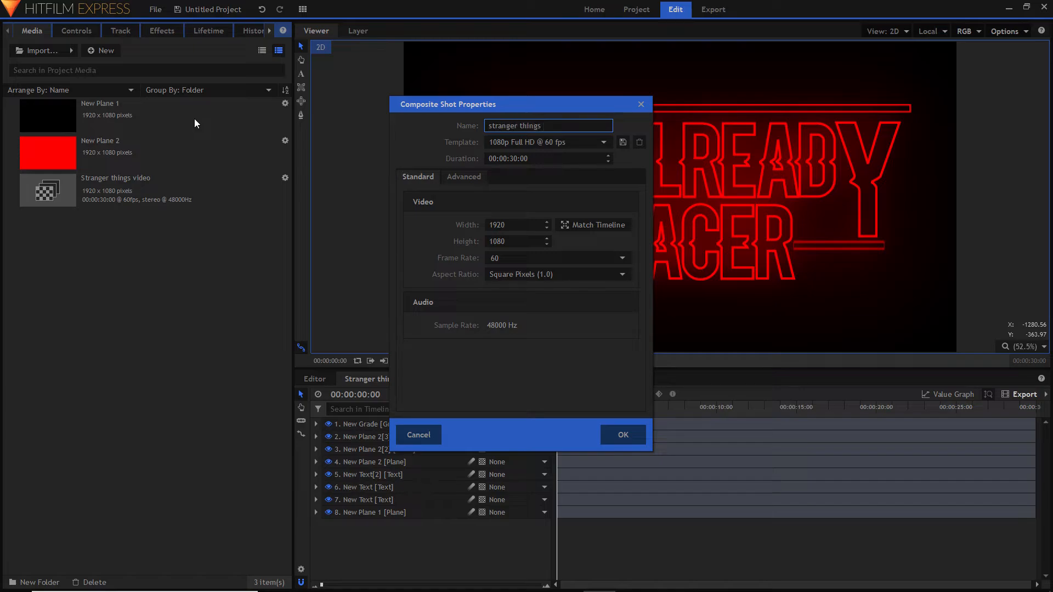
{"action": "type", "text": "animation"}
{"action": "left_click", "coordinate": [629, 443]}
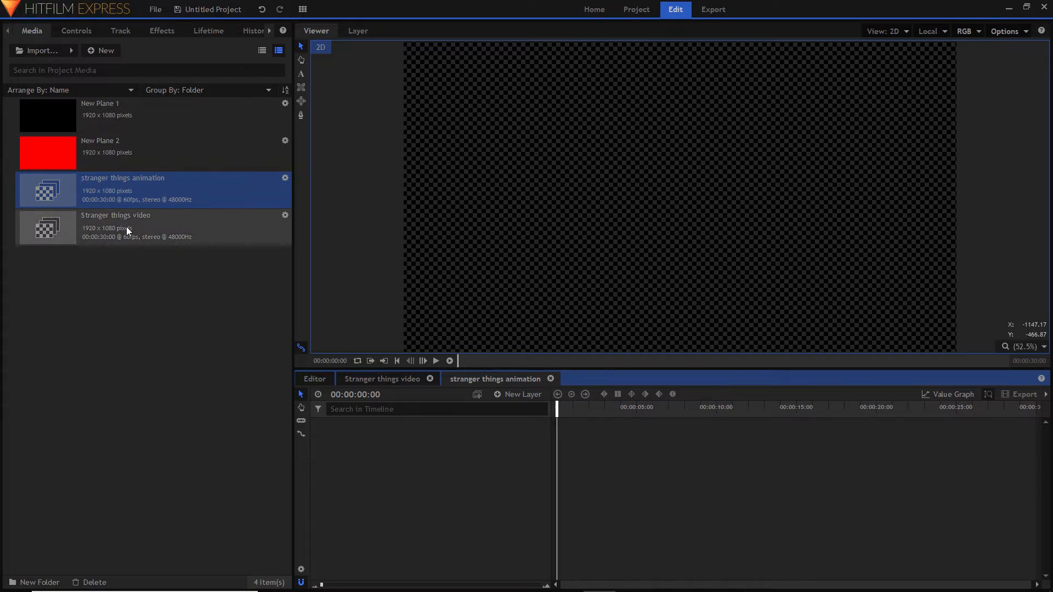
- Add the "Stranger things video" composite to the new timeline and keyframe its scale at 900% on the first frame
{"action": "left_click_drag", "start_coordinate": [126, 226], "coordinate": [554, 476]}
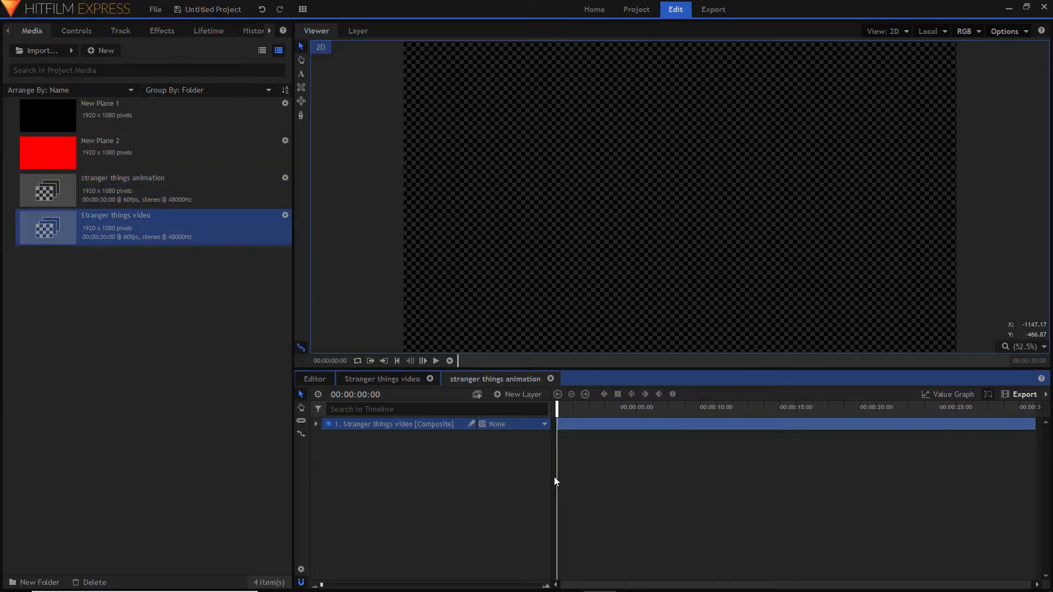
{"action": "left_click_drag", "start_coordinate": [558, 408], "coordinate": [440, 458]}
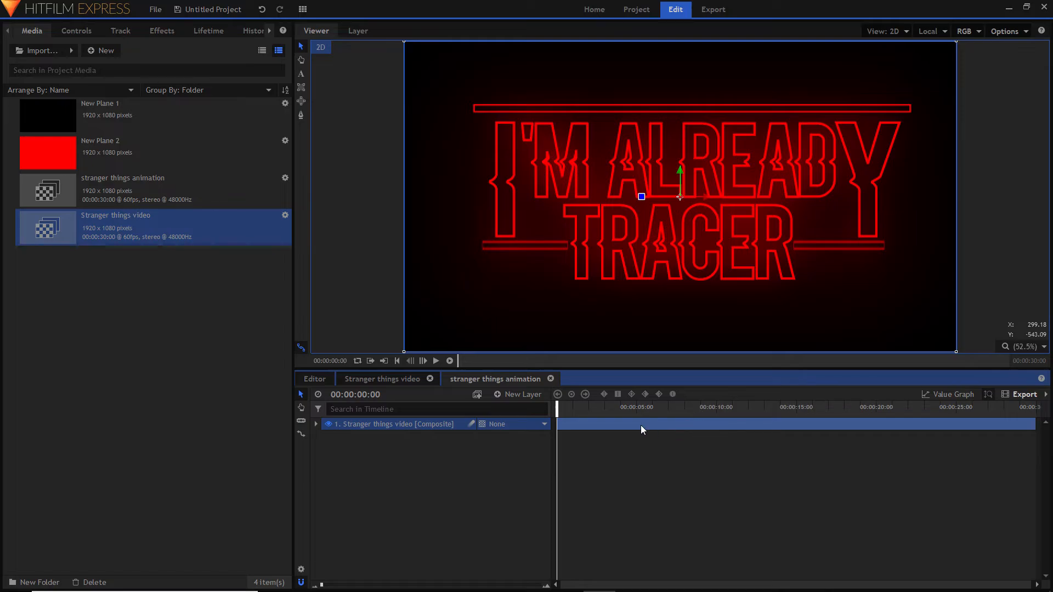
{"action": "left_click", "coordinate": [316, 425]}
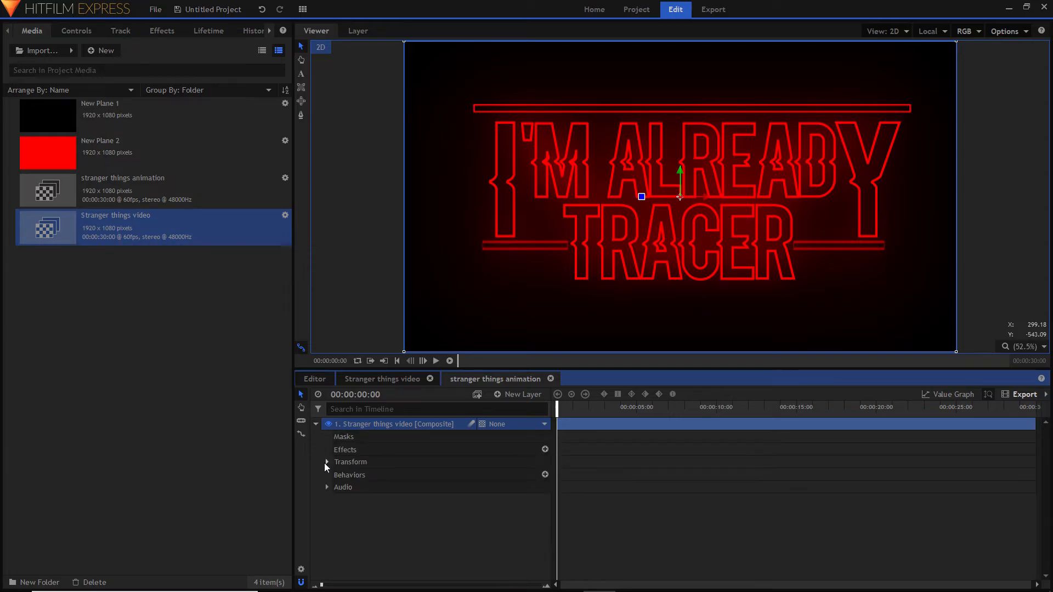
{"action": "left_click", "coordinate": [325, 462]}
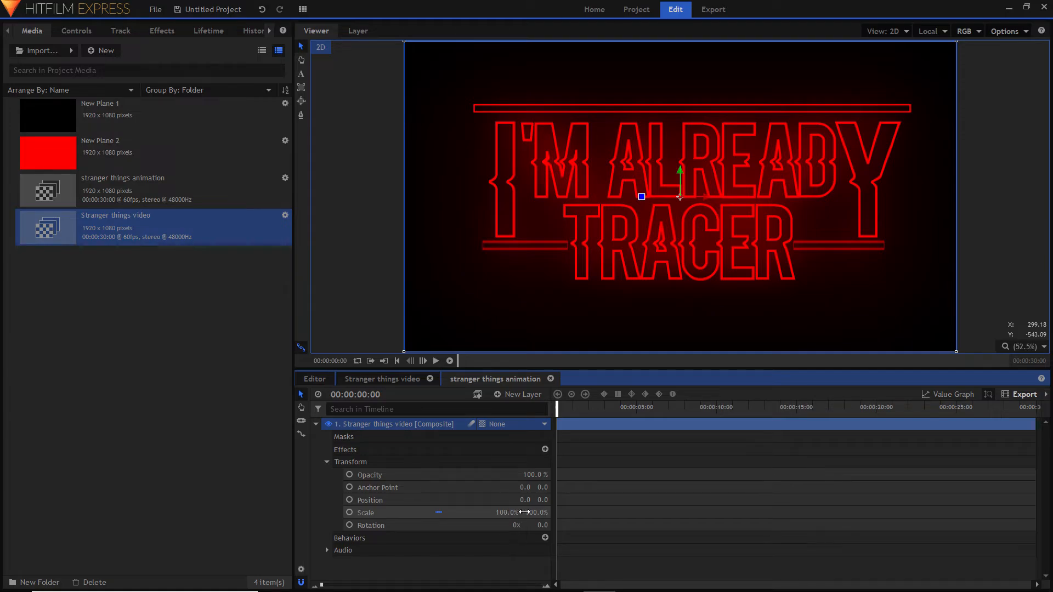
{"action": "left_click_drag", "start_coordinate": [522, 513], "coordinate": [736, 513]}
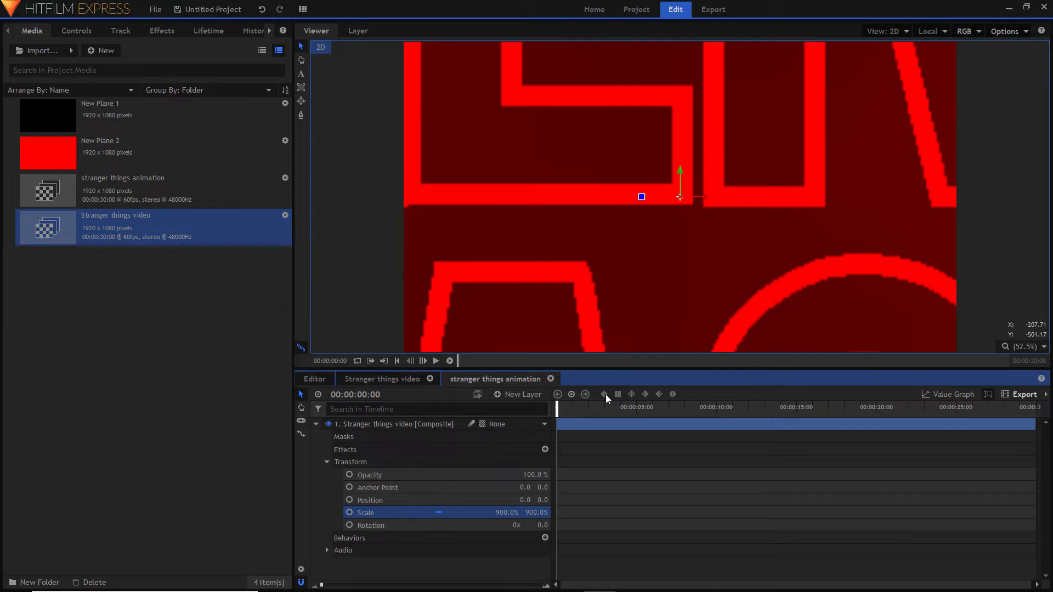
{"action": "left_click", "coordinate": [349, 514]}
- Keyframe the title composite's scale at 100% at 00:00:09:37
{"action": "left_click_drag", "start_coordinate": [560, 409], "coordinate": [713, 419]}
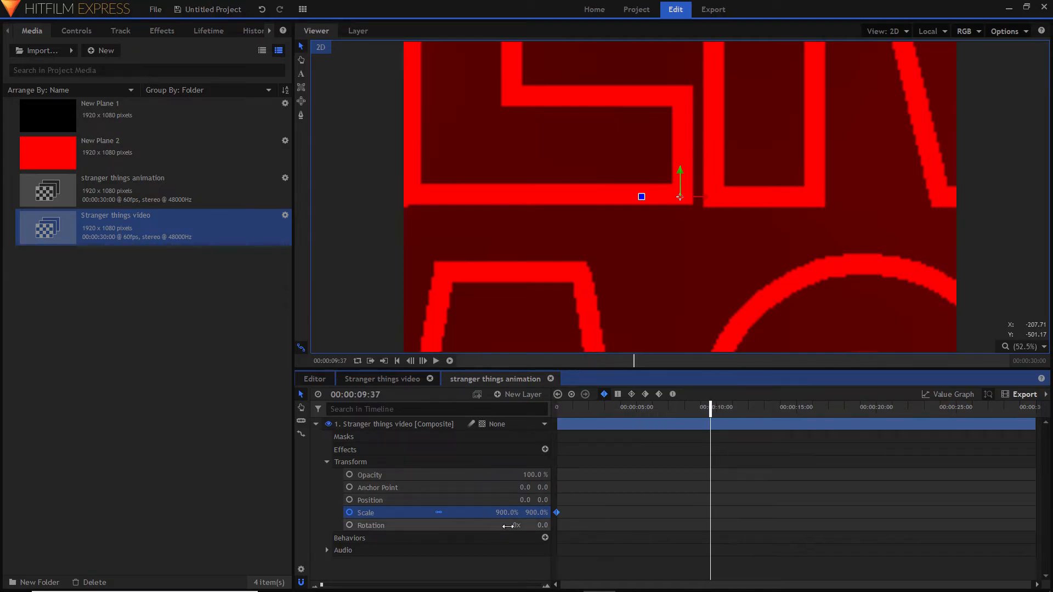
{"action": "left_click_drag", "start_coordinate": [540, 513], "coordinate": [211, 513]}
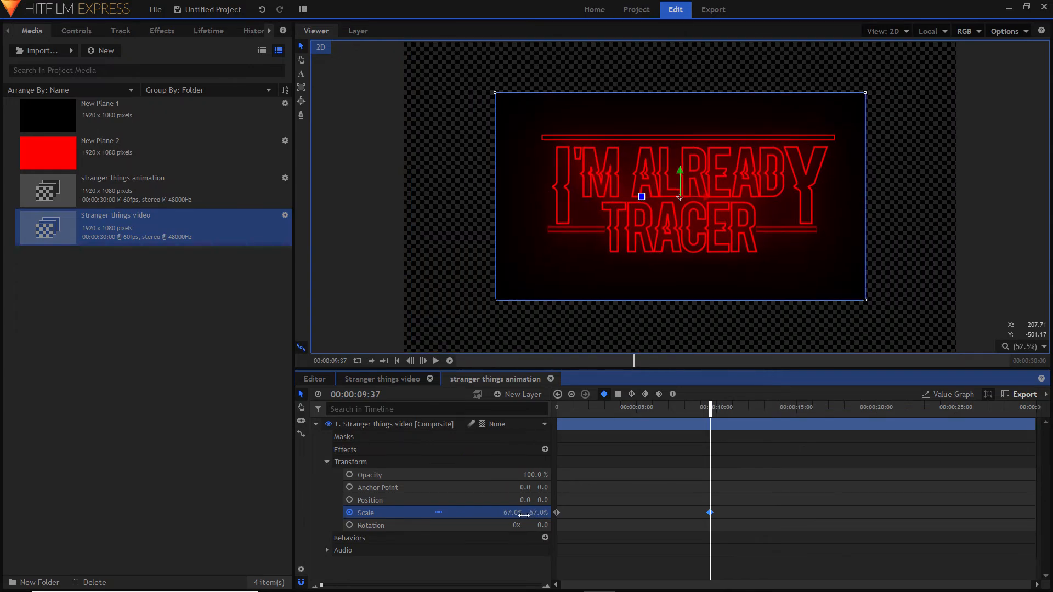
{"action": "left_click", "coordinate": [542, 512]}
{"action": "key", "text": "BackSpace"}
{"action": "key", "text": "Return"}
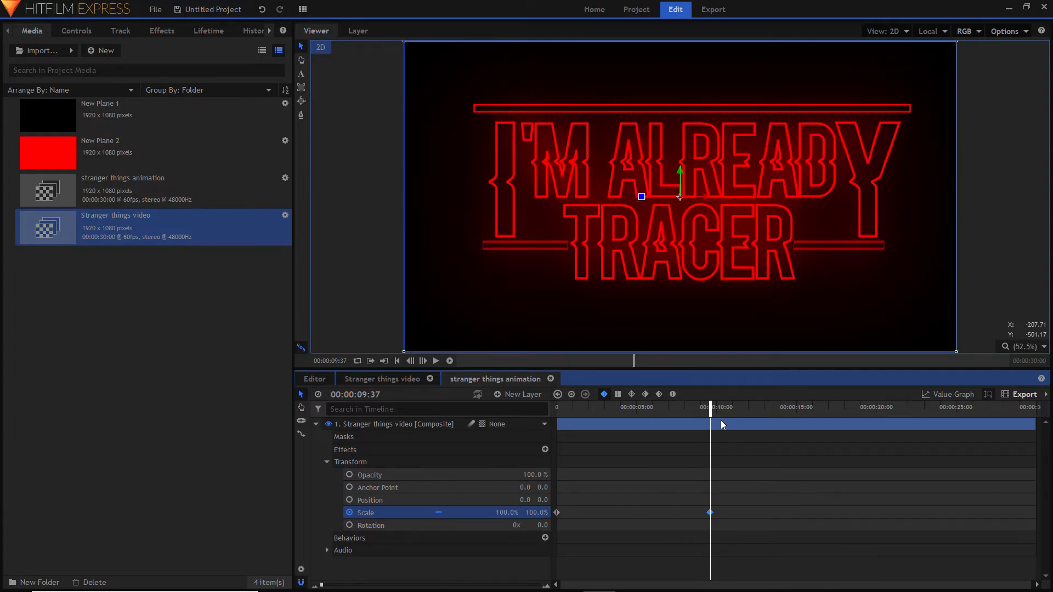
- Preview the zoom-out briefly from the start, and change both scale keyframes from linear to smooth, eased interpolation
{"action": "left_click_drag", "start_coordinate": [660, 409], "coordinate": [348, 400]}
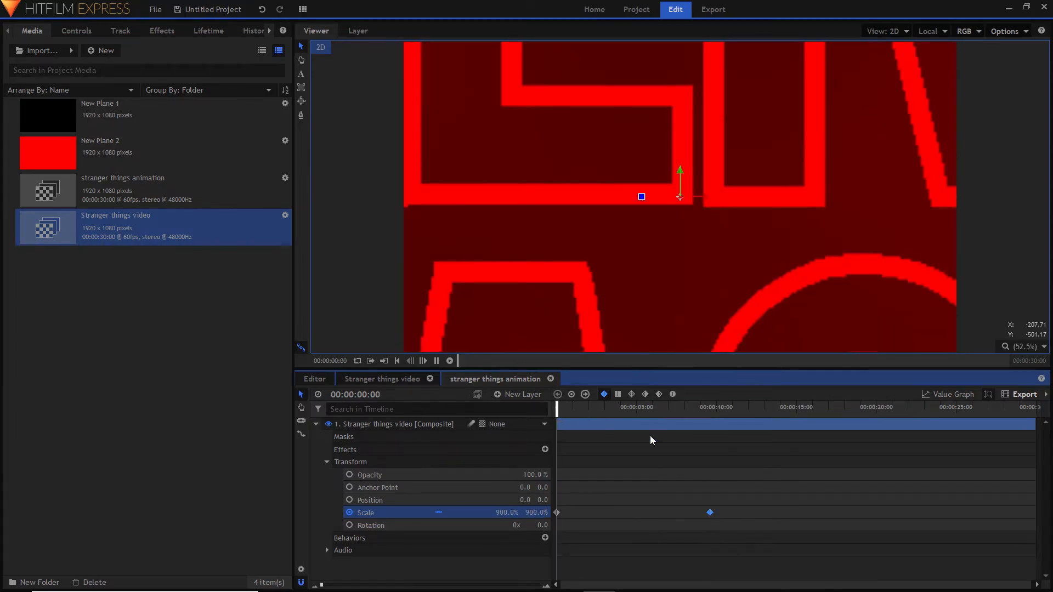
{"action": "left_click", "coordinate": [762, 528]}
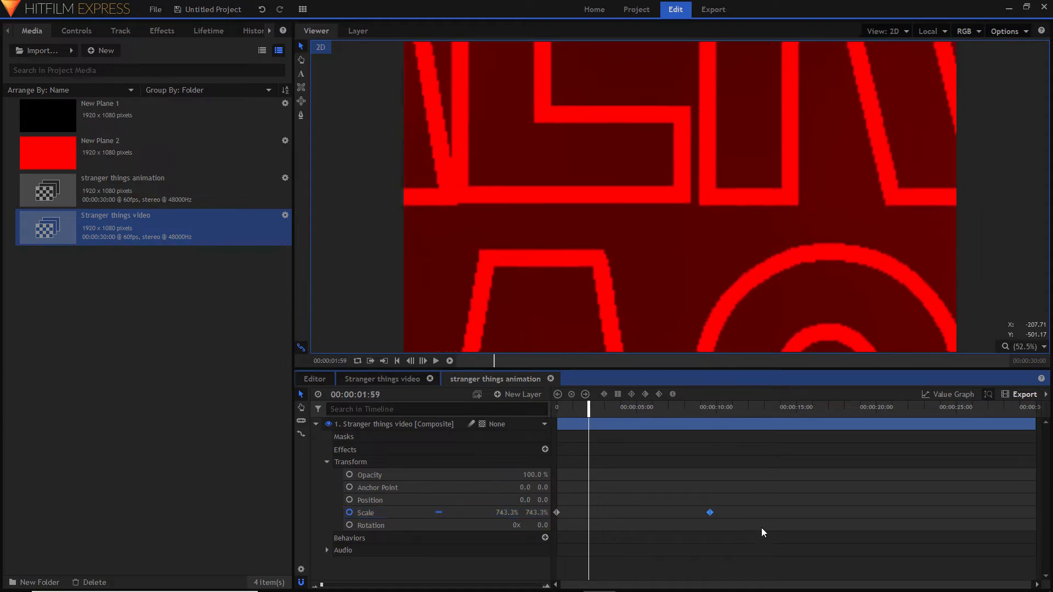
{"action": "left_click_drag", "start_coordinate": [745, 526], "coordinate": [538, 469]}
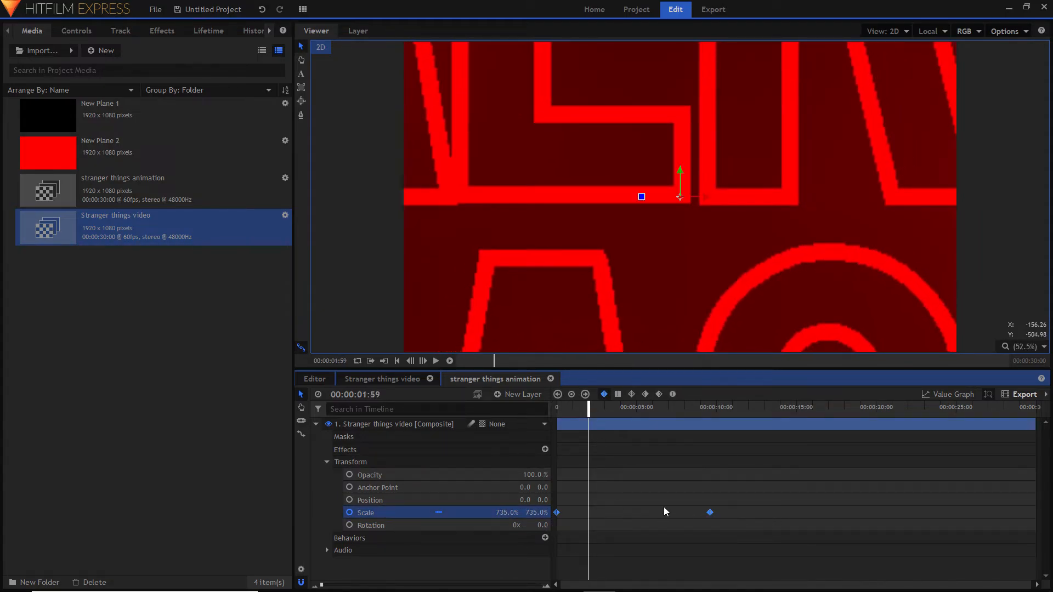
{"action": "left_click", "coordinate": [673, 395]}
- Play the eased zoom-out from the start, check the frame at the end keyframe, and collapse the title layer
{"action": "left_click_drag", "start_coordinate": [589, 410], "coordinate": [429, 428]}
{"action": "key", "text": "space"}
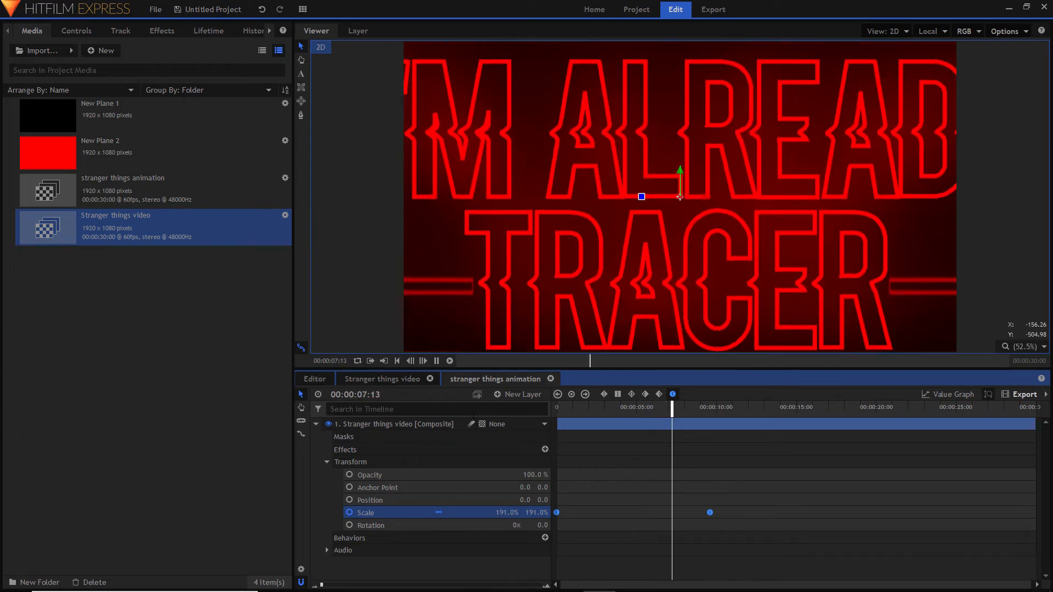
{"action": "left_click", "coordinate": [714, 414]}
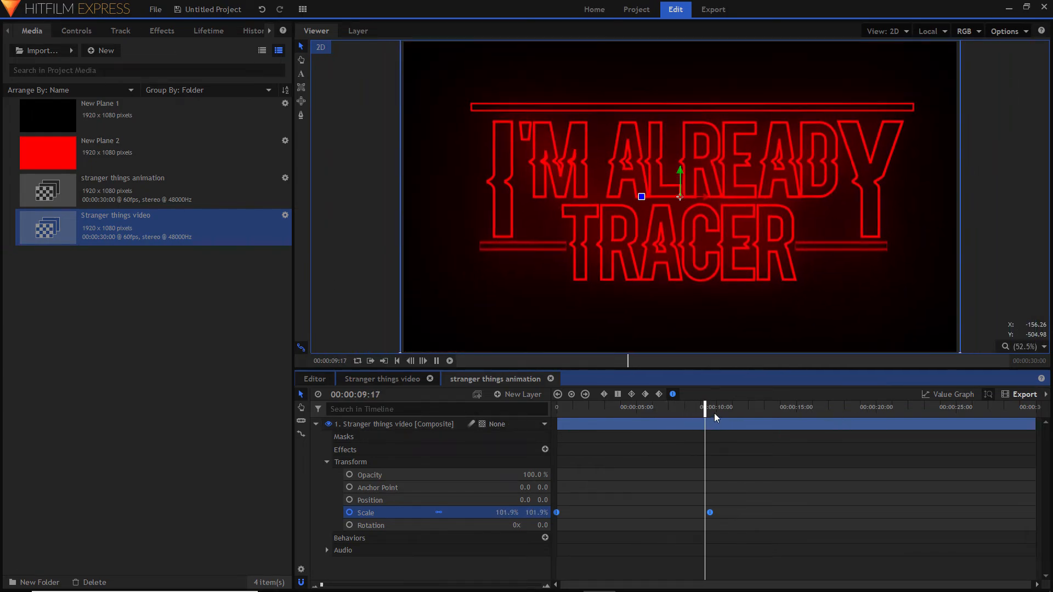
{"action": "left_click_drag", "start_coordinate": [713, 413], "coordinate": [710, 412]}
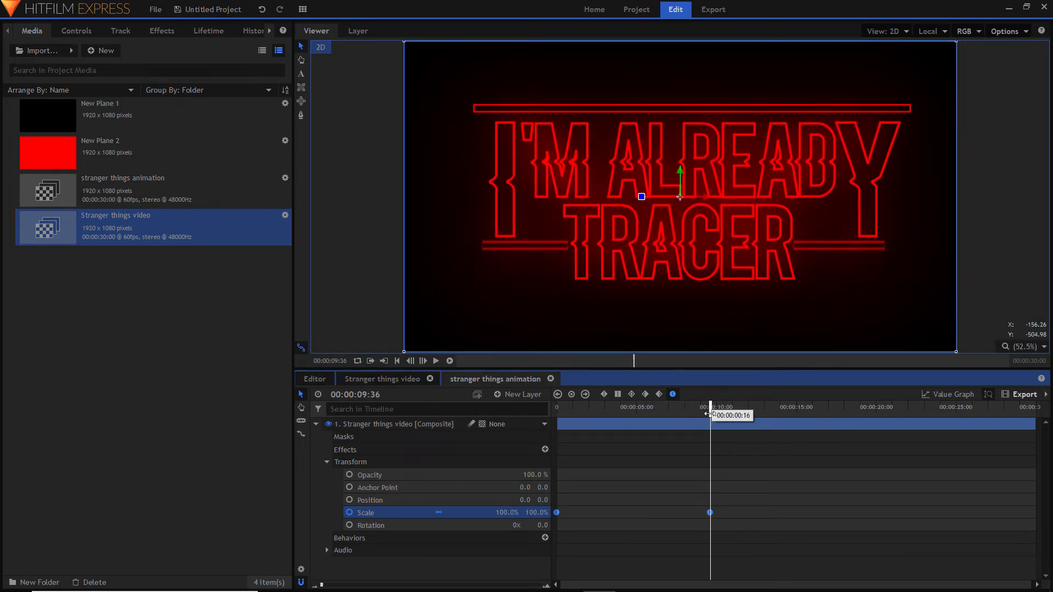
{"action": "left_click", "coordinate": [317, 425]}
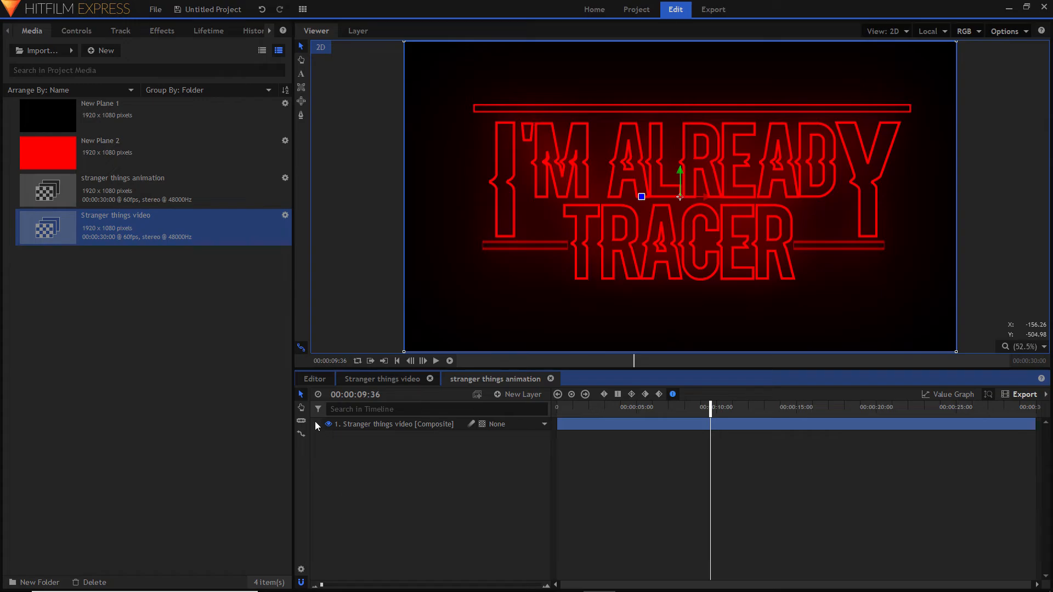
- Import "Ali-A Intro Song (RIDICULOUSLY BASS BOOSTED).mp3" and add it to the timeline below the title composite
{"action": "left_click", "coordinate": [41, 52]}
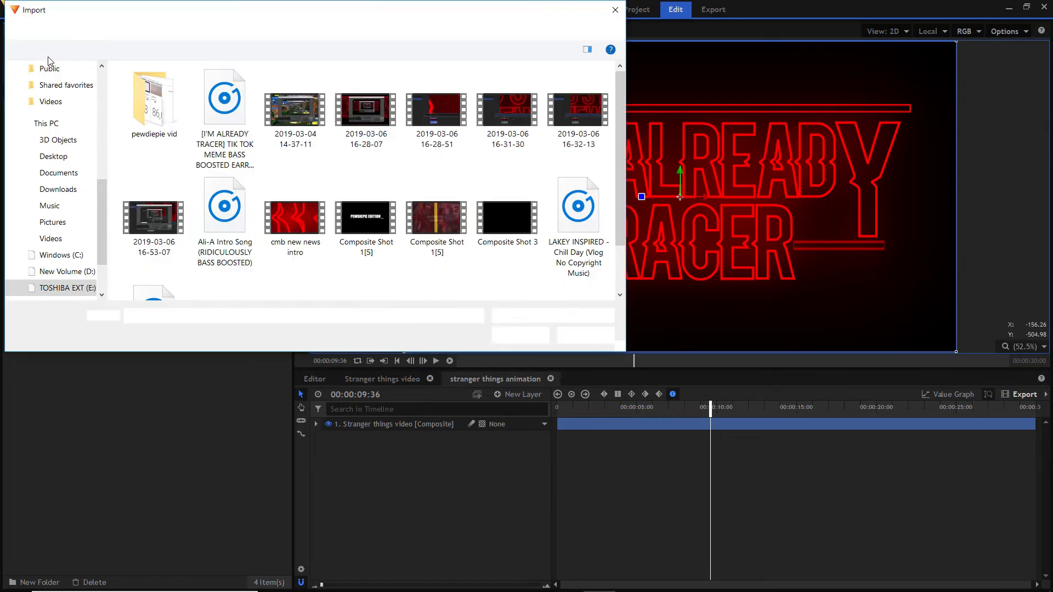
{"action": "double_click", "coordinate": [201, 282]}
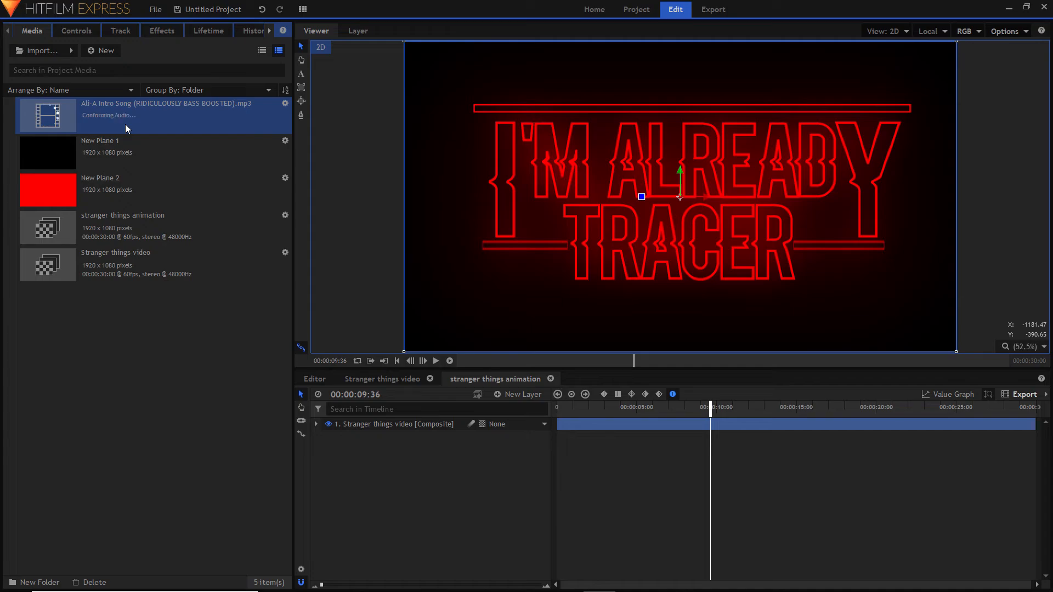
{"action": "left_click_drag", "start_coordinate": [136, 119], "coordinate": [570, 528]}
- Cut the song's opening off at 00:00:12:38 and move the remaining audio back to the timeline start
{"action": "left_click_drag", "start_coordinate": [720, 407], "coordinate": [743, 417]}
{"action": "key", "text": "space"}
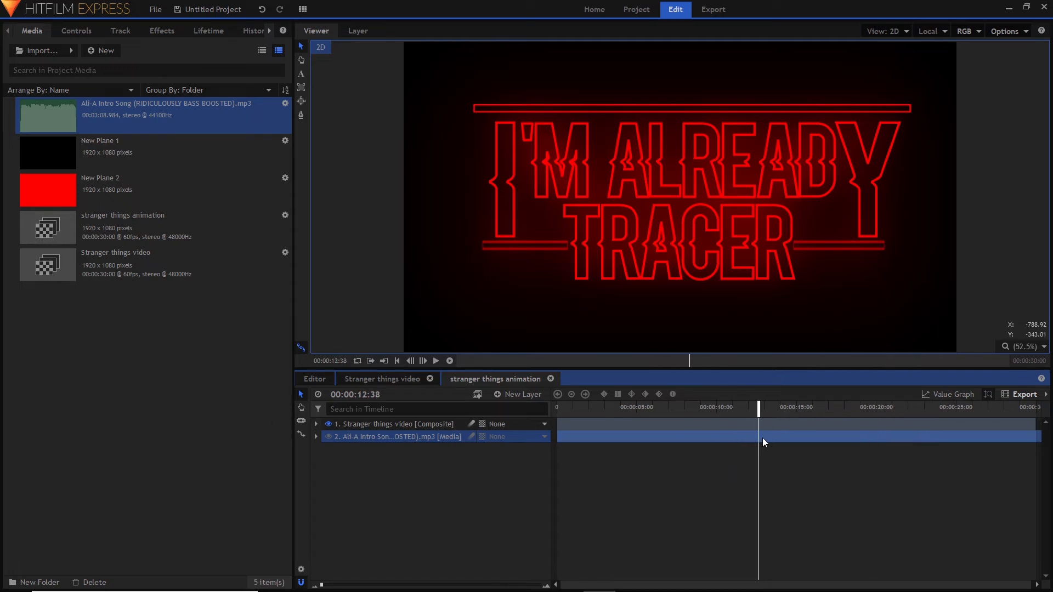
{"action": "left_click", "coordinate": [301, 421]}
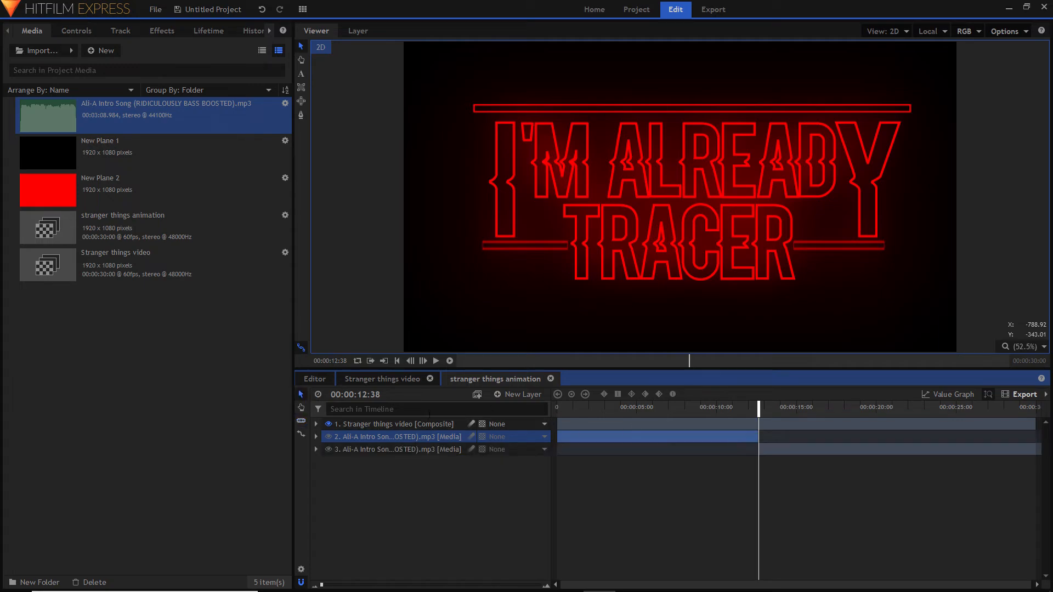
{"action": "right_click", "coordinate": [615, 438]}
{"action": "left_click", "coordinate": [647, 358]}
{"action": "left_click_drag", "start_coordinate": [772, 438], "coordinate": [570, 442]}
{"action": "left_click_drag", "start_coordinate": [565, 408], "coordinate": [505, 406]}
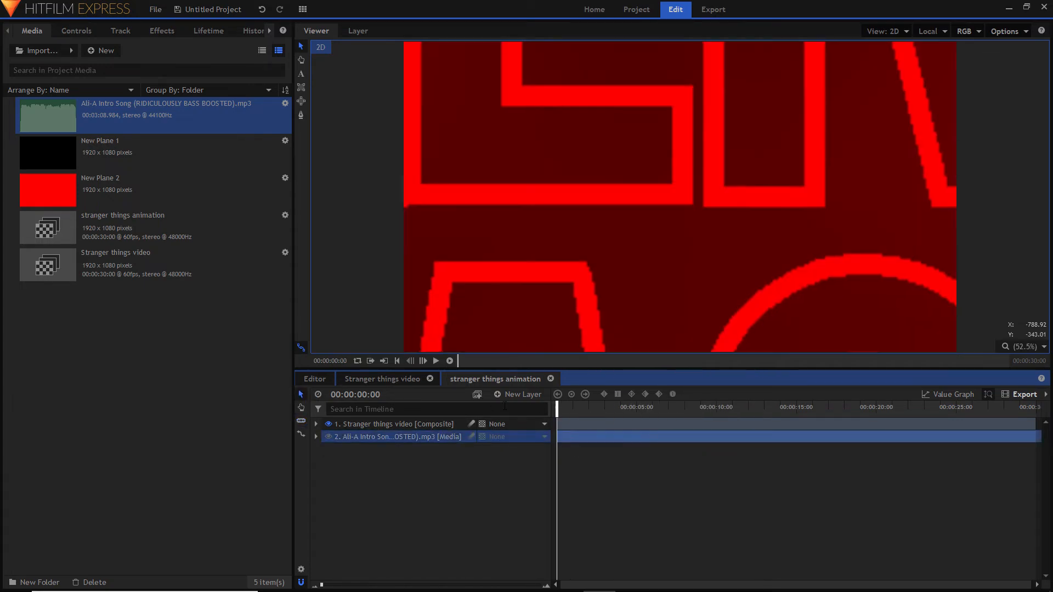
- Play the song through to its drop, slice it at 00:00:27:22 and remove the part after the cut
{"action": "key", "text": "space"}
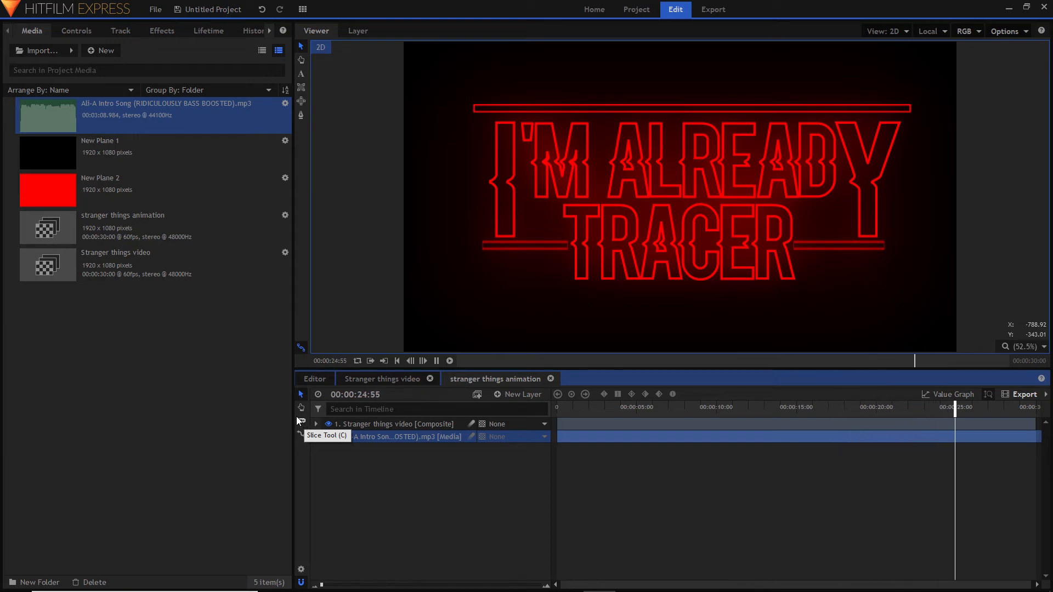
{"action": "key", "text": "space"}
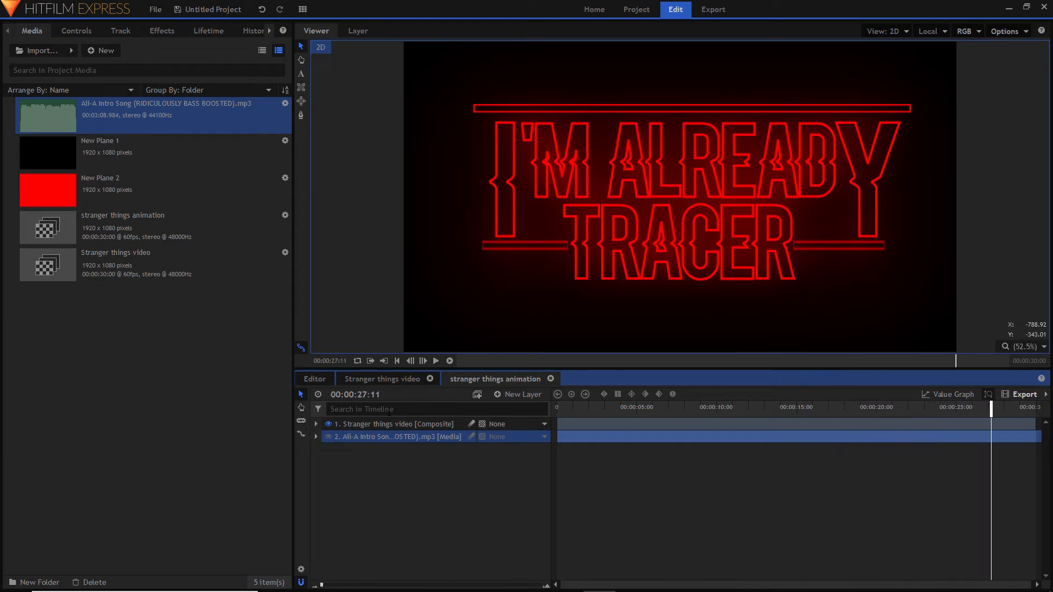
{"action": "left_click", "coordinate": [995, 438]}
{"action": "left_click", "coordinate": [301, 395]}
{"action": "right_click", "coordinate": [1031, 448]}
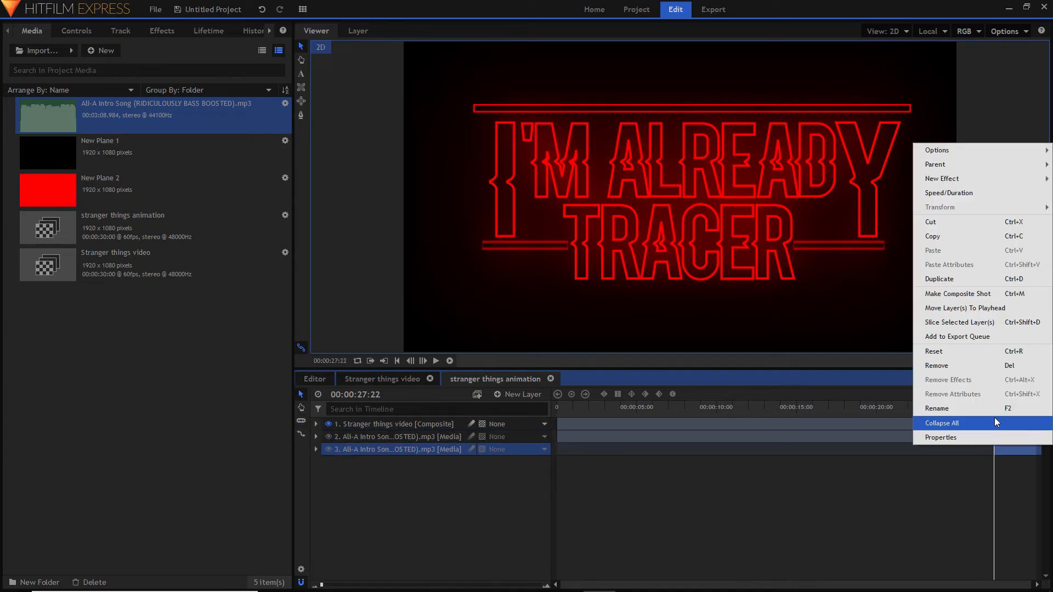
{"action": "left_click", "coordinate": [974, 366]}
- Slide the trimmed song earlier on the timeline so it ends at 00:00:10:15, around the end of the zoom-out
{"action": "left_click_drag", "start_coordinate": [888, 438], "coordinate": [748, 441]}
{"action": "left_click_drag", "start_coordinate": [769, 408], "coordinate": [675, 426]}
{"action": "key", "text": "space"}
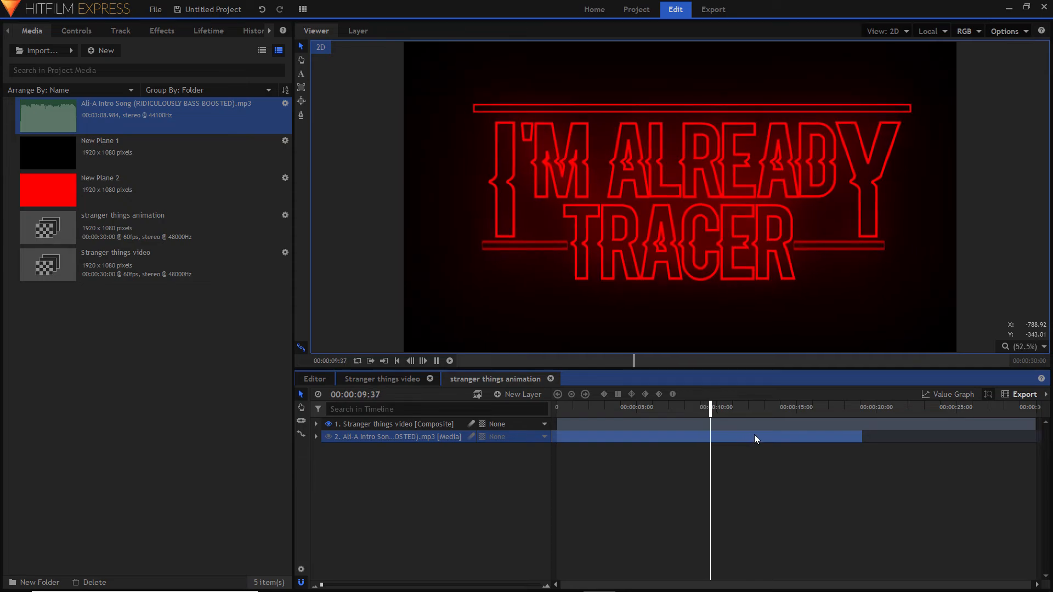
{"action": "key", "text": "space"}
{"action": "left_click_drag", "start_coordinate": [796, 437], "coordinate": [646, 454]}
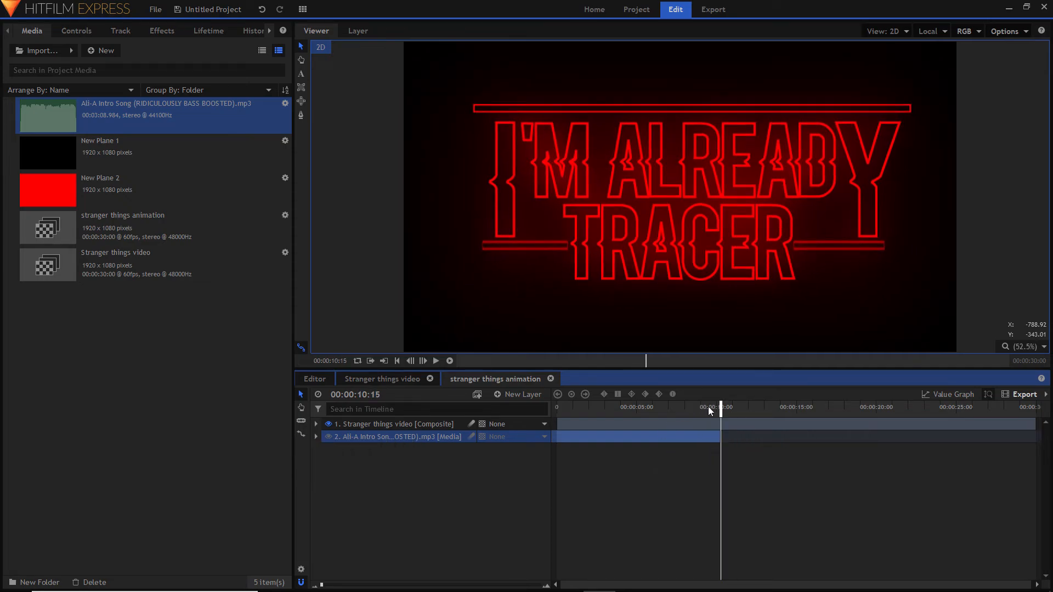
- Play the title animation with its music from the start and extend the song clip to the end of the 30-second timeline
{"action": "left_click_drag", "start_coordinate": [719, 408], "coordinate": [422, 440]}
{"action": "key", "text": "space"}
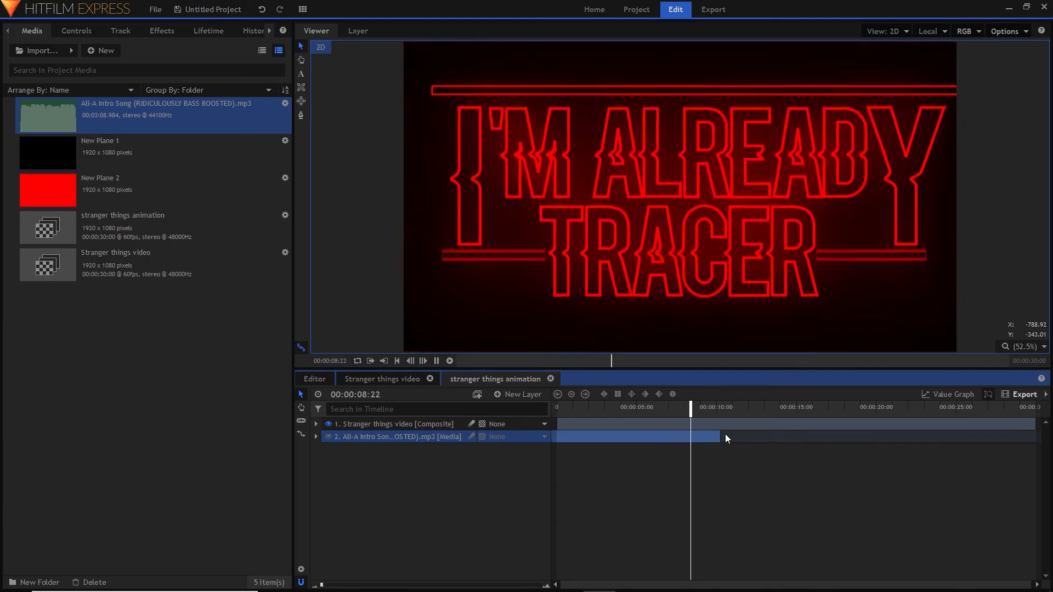
{"action": "left_click_drag", "start_coordinate": [721, 436], "coordinate": [1032, 436]}
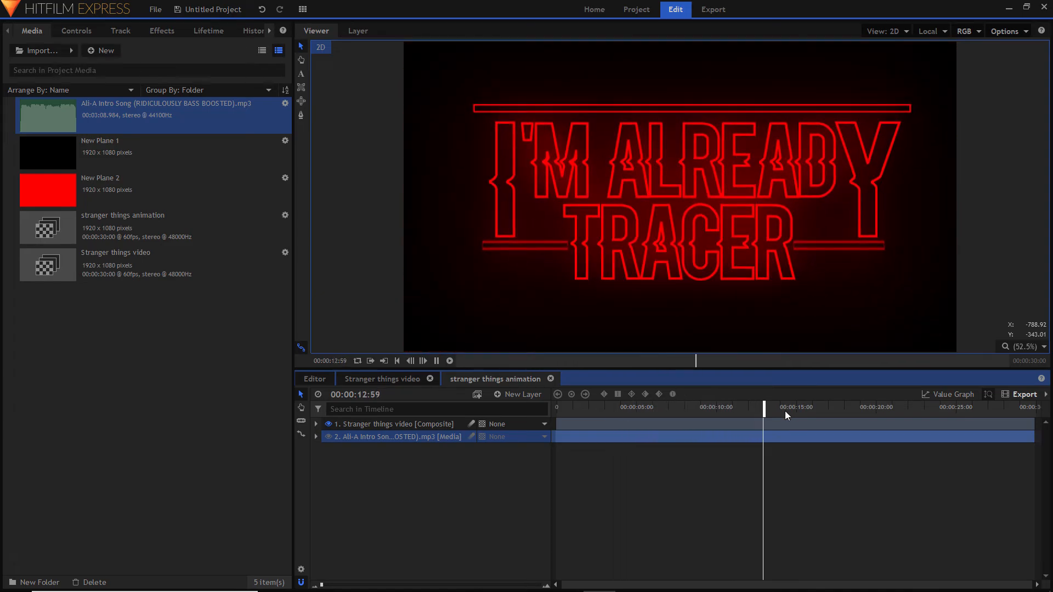
{"action": "left_click_drag", "start_coordinate": [785, 411], "coordinate": [553, 411]}
{"action": "mouse_move", "coordinate": [595, 591]}
{"action": "left_click", "coordinate": [502, 580]}
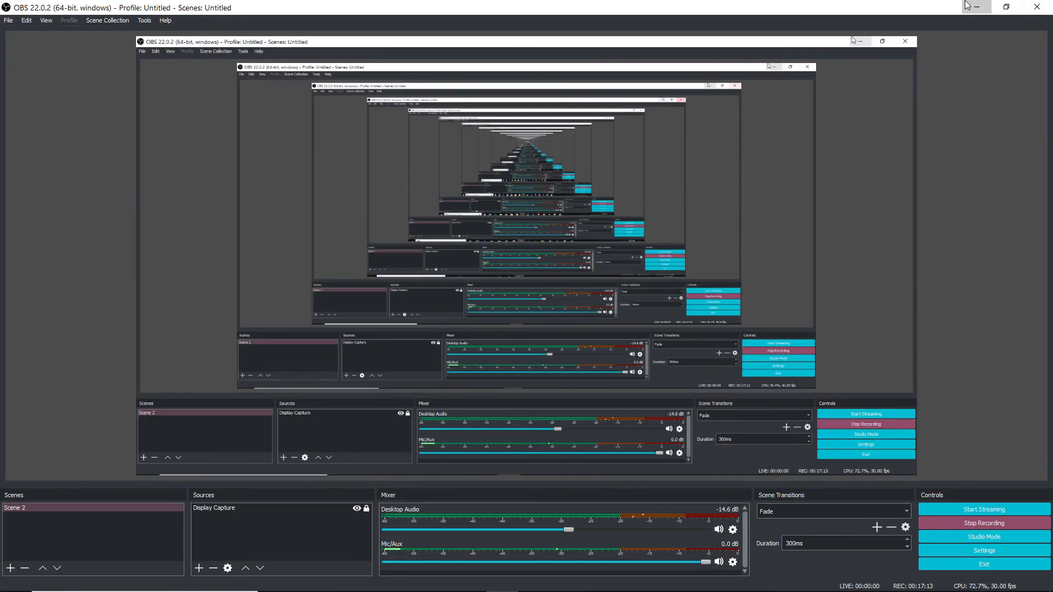
{"action": "left_click", "coordinate": [984, 5]}
{"action": "left_click", "coordinate": [747, 519]}
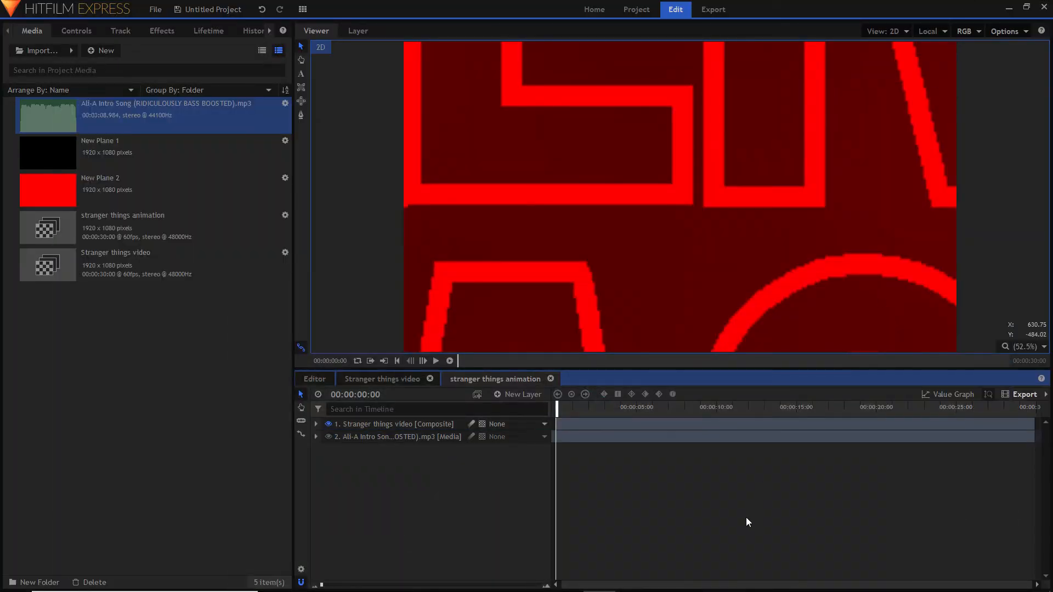
- Play the title animation with the extended song from the start to review their sync, and return the playhead to 00:00:00:00
{"action": "left_click", "coordinate": [602, 426]}
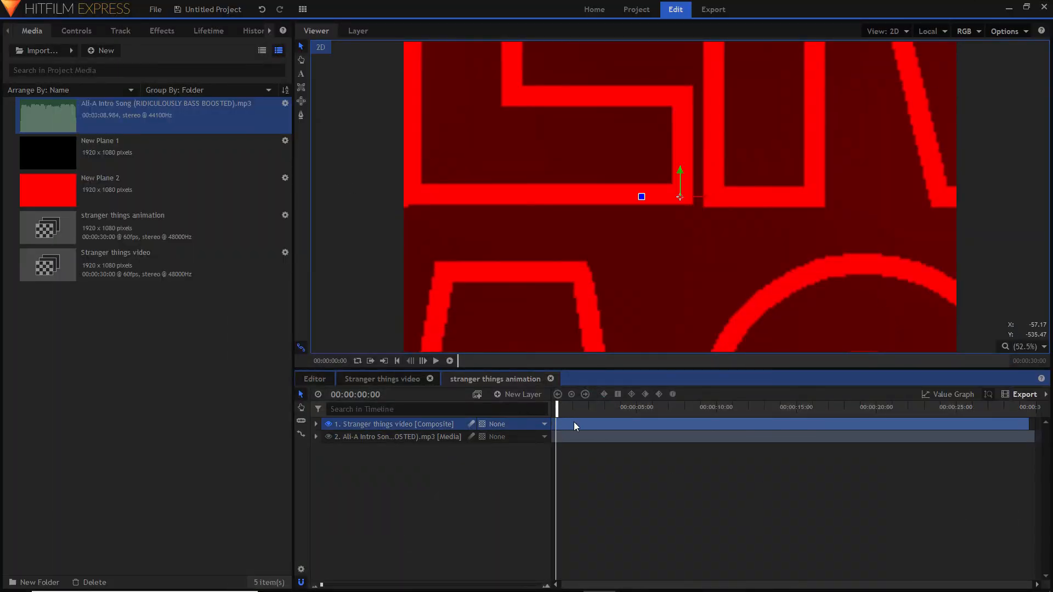
{"action": "left_click", "coordinate": [565, 437]}
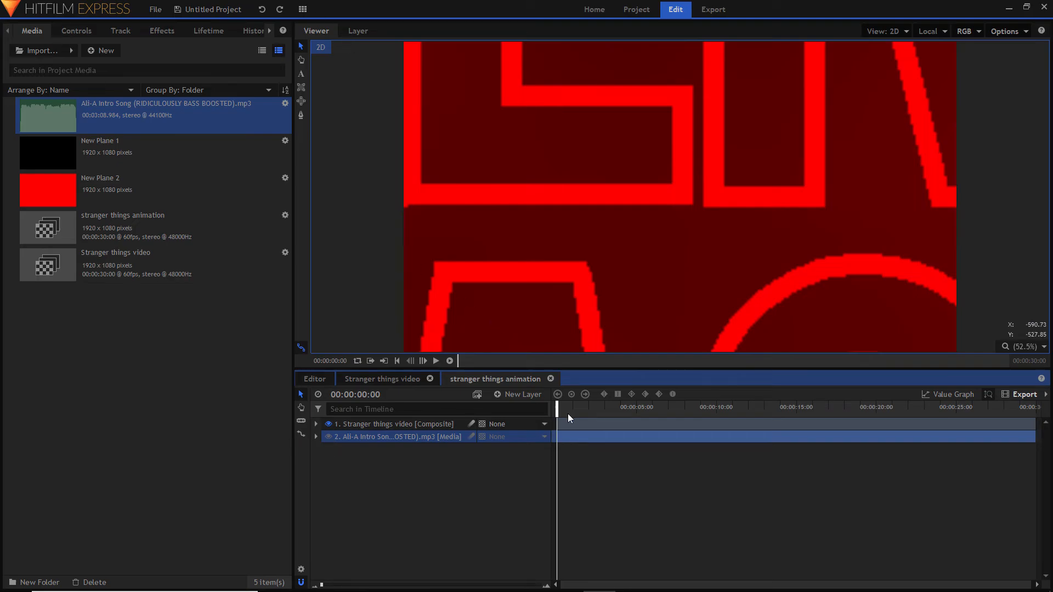
{"action": "mouse_move", "coordinate": [569, 418]}
{"action": "left_mouse_down"}
{"action": "mouse_move", "coordinate": [834, 414]}
{"action": "mouse_move", "coordinate": [552, 412]}
{"action": "left_mouse_up"}
{"action": "key", "text": "space"}
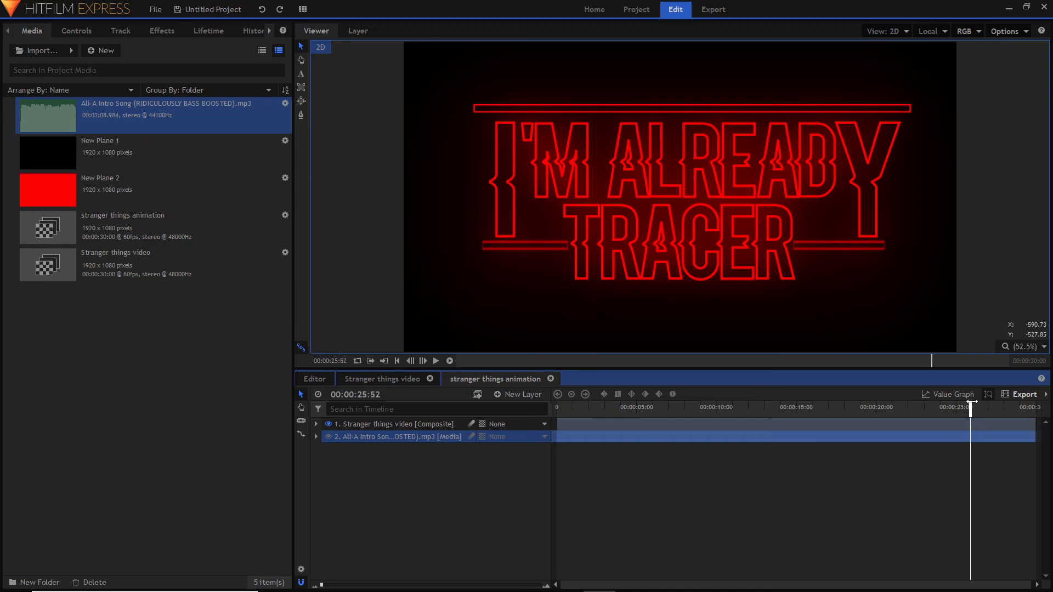
{"action": "left_click_drag", "start_coordinate": [972, 402], "coordinate": [940, 436]}
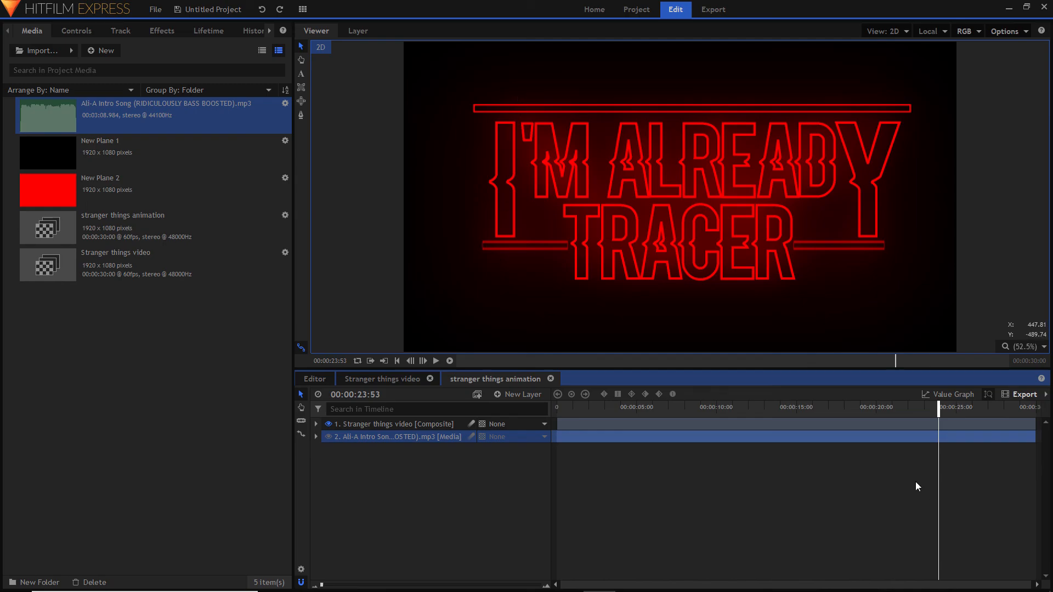
{"action": "left_click_drag", "start_coordinate": [942, 407], "coordinate": [522, 468]}
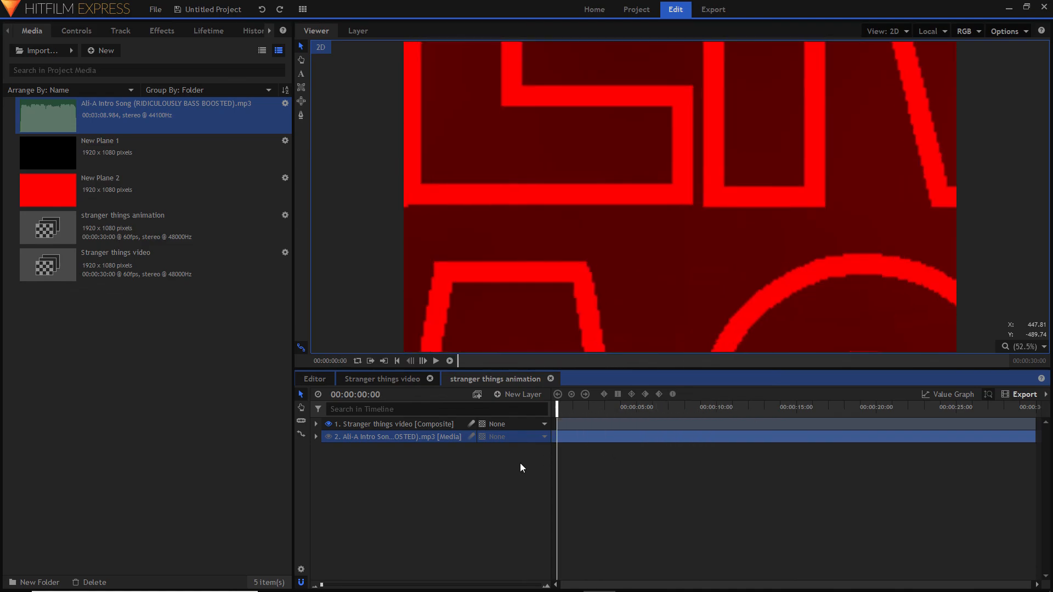